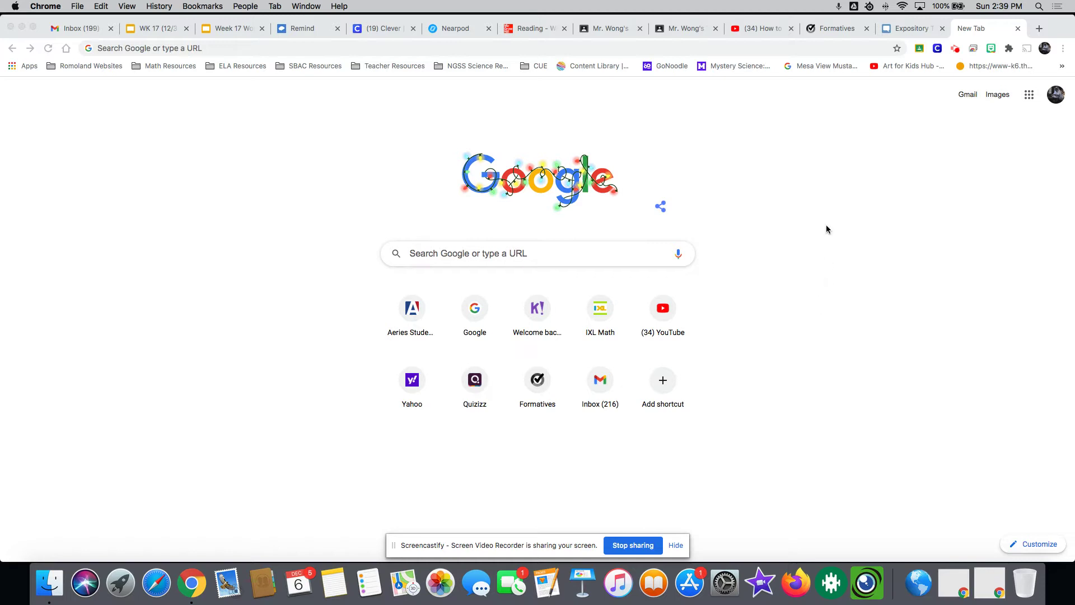
Step: Open the Formative website, goformative.com, in the blank browser tab
{"action": "left_click", "coordinate": [830, 31]}
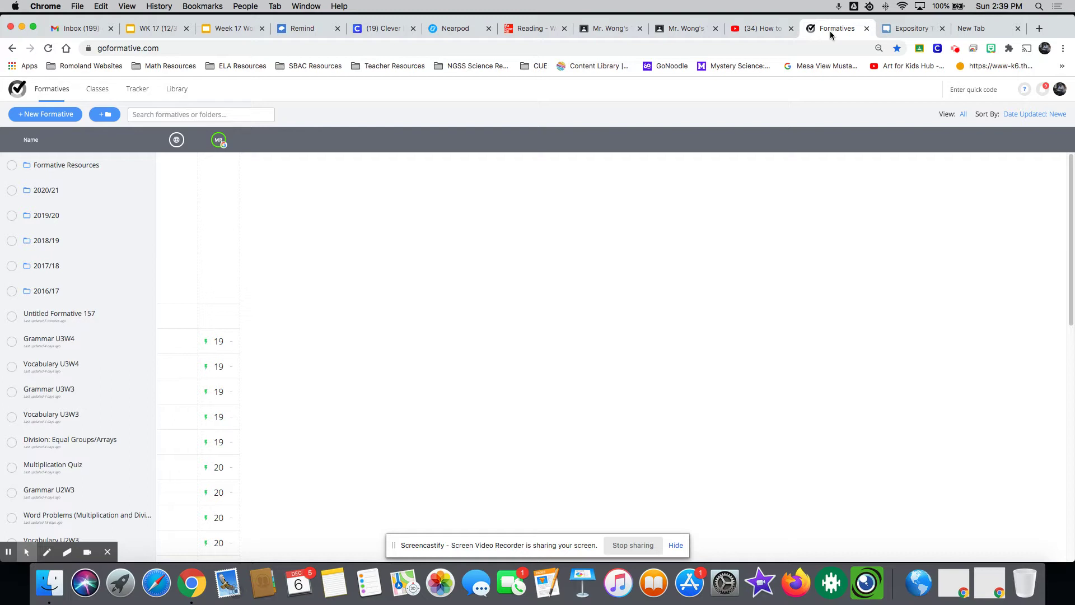
{"action": "left_click", "coordinate": [980, 35]}
{"action": "left_click", "coordinate": [389, 48]}
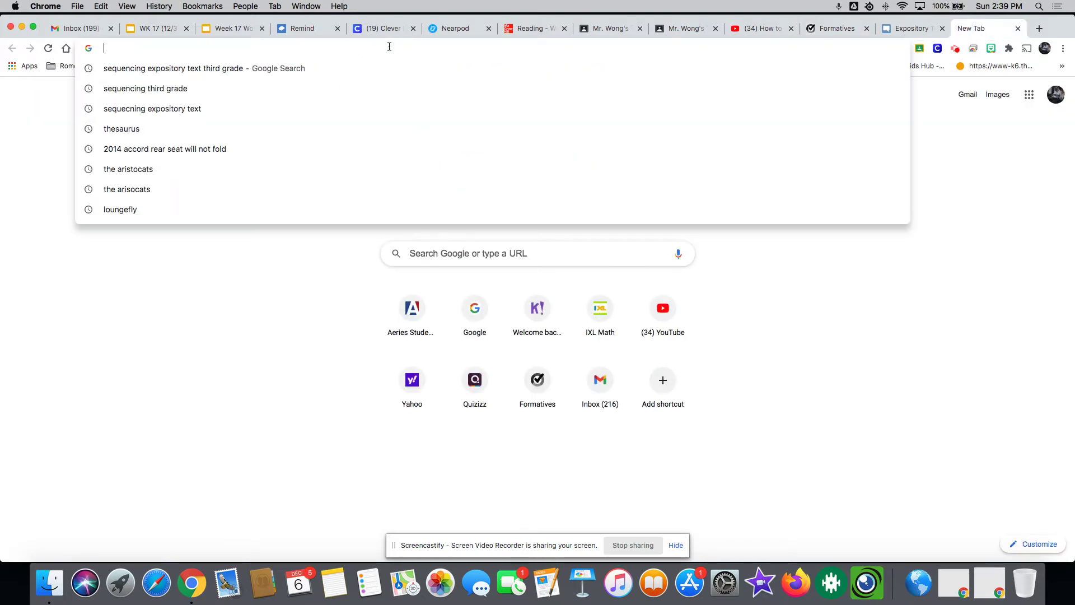
{"action": "type", "text": "gofo"}
{"action": "key", "text": "Return"}
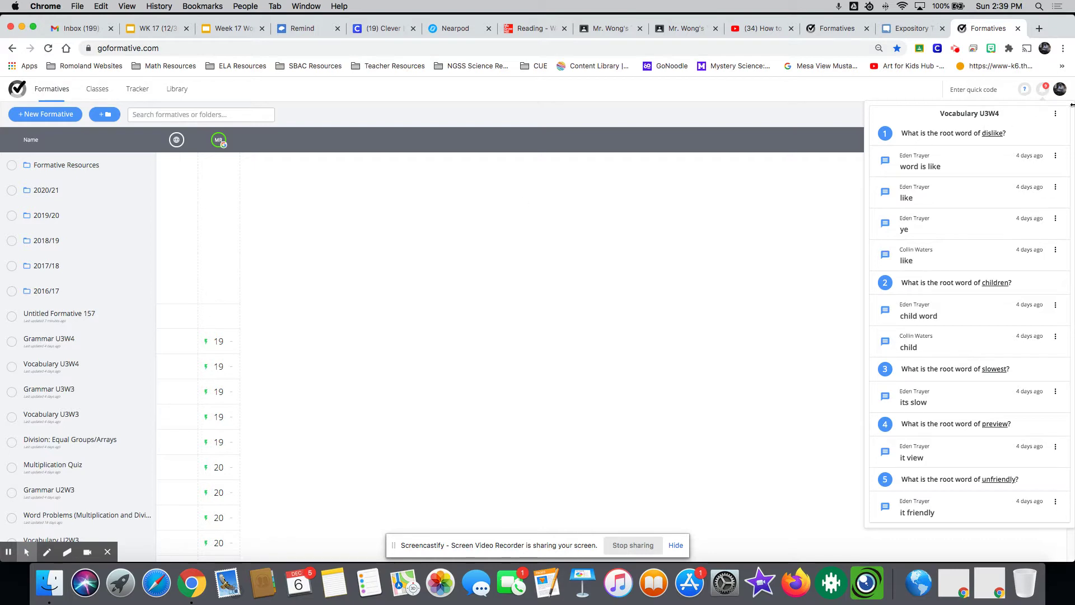
Step: Look over the account options and the list of existing formatives and folders
{"action": "left_click", "coordinate": [1060, 89]}
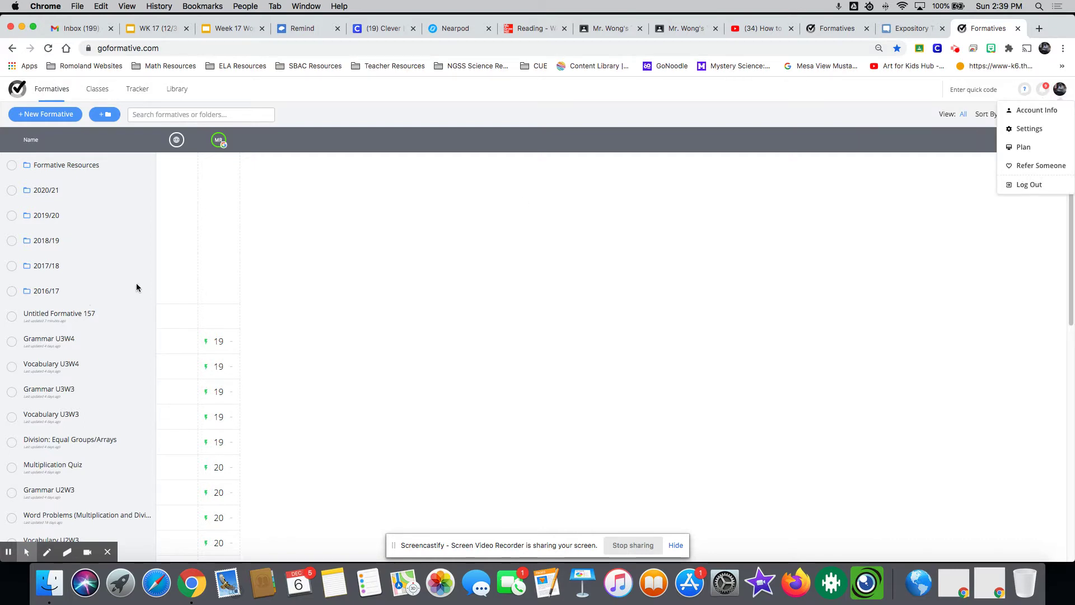
{"action": "left_click", "coordinate": [430, 302]}
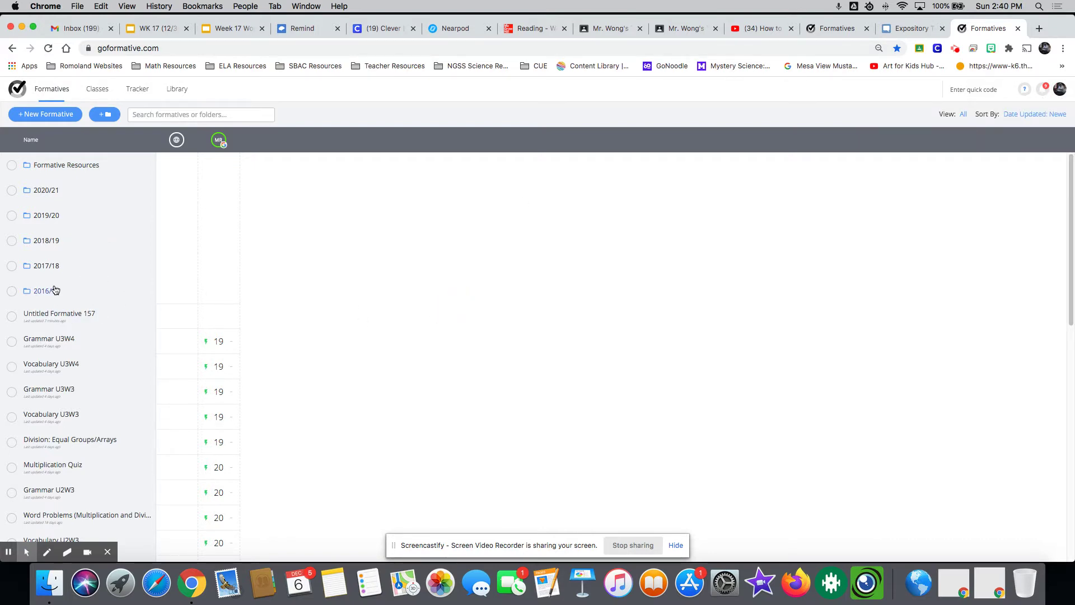
{"action": "scroll", "coordinate": [110, 359], "scroll_direction": "down", "scroll_amount": 10}
{"action": "scroll", "coordinate": [111, 359], "scroll_direction": "up", "scroll_amount": 10}
{"action": "scroll", "coordinate": [111, 358], "scroll_direction": "down", "scroll_amount": 3}
{"action": "scroll", "coordinate": [111, 362], "scroll_direction": "down", "scroll_amount": 10}
{"action": "scroll", "coordinate": [114, 363], "scroll_direction": "up", "scroll_amount": 15}
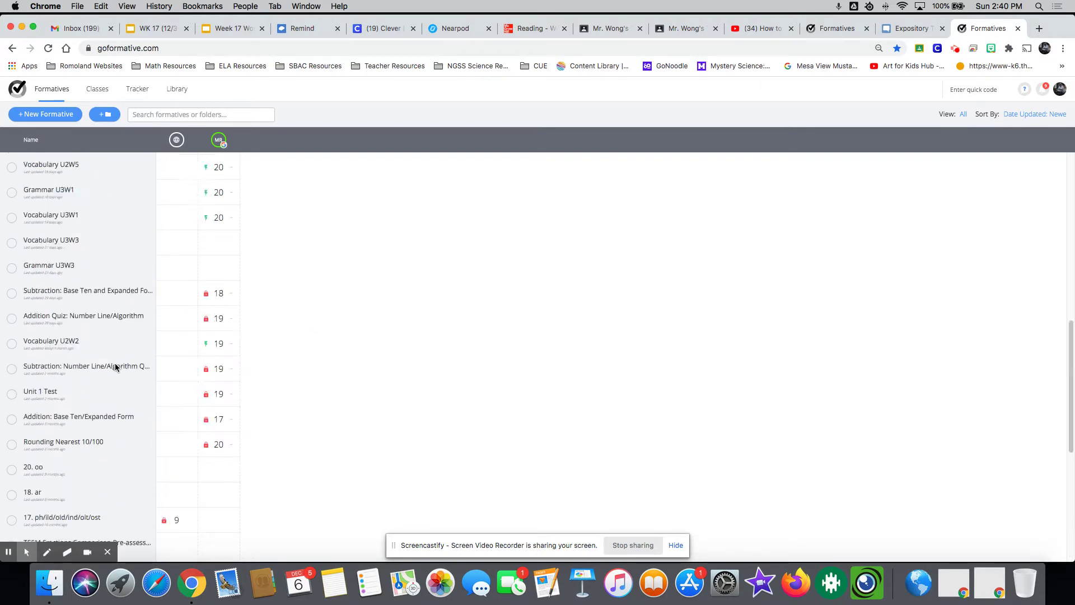
Step: Log out of Formative and sign back in with Google using the teacher's school account
{"action": "left_click", "coordinate": [1060, 90]}
{"action": "left_click", "coordinate": [1034, 183]}
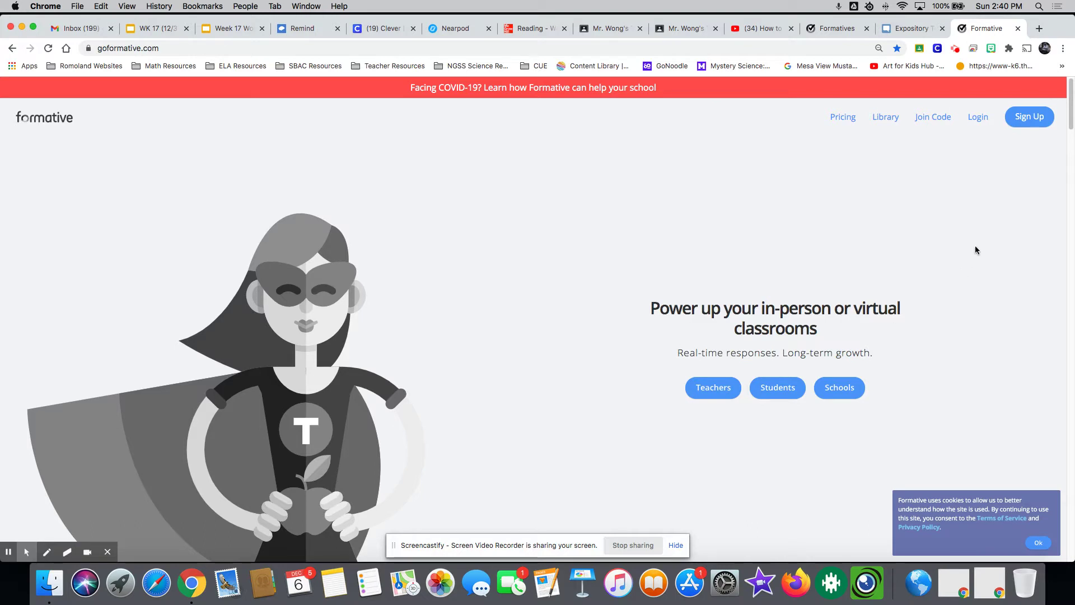
{"action": "left_click", "coordinate": [977, 117]}
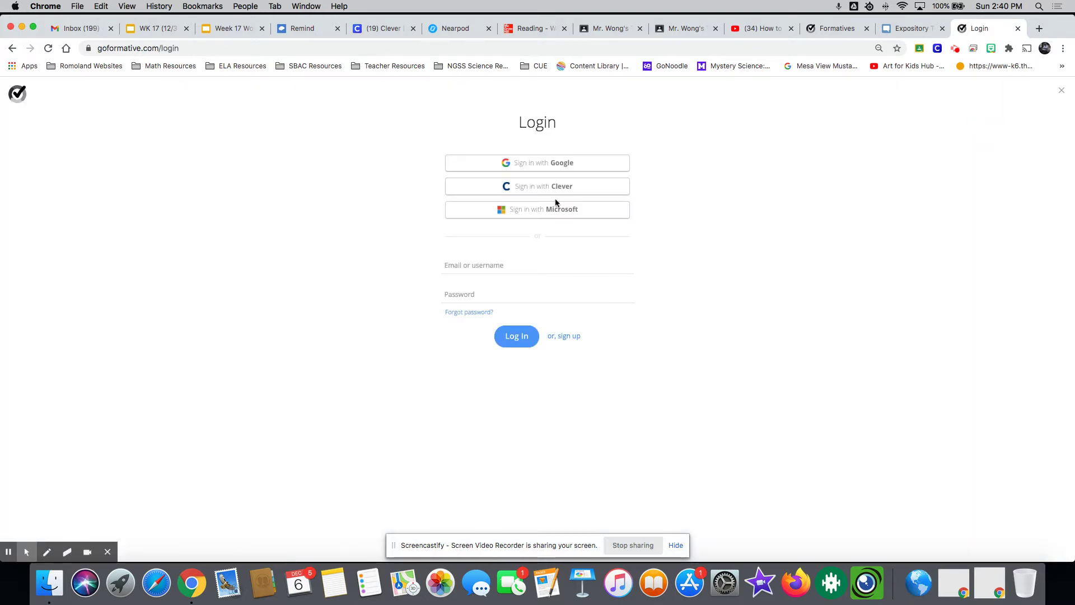
{"action": "left_click", "coordinate": [576, 163]}
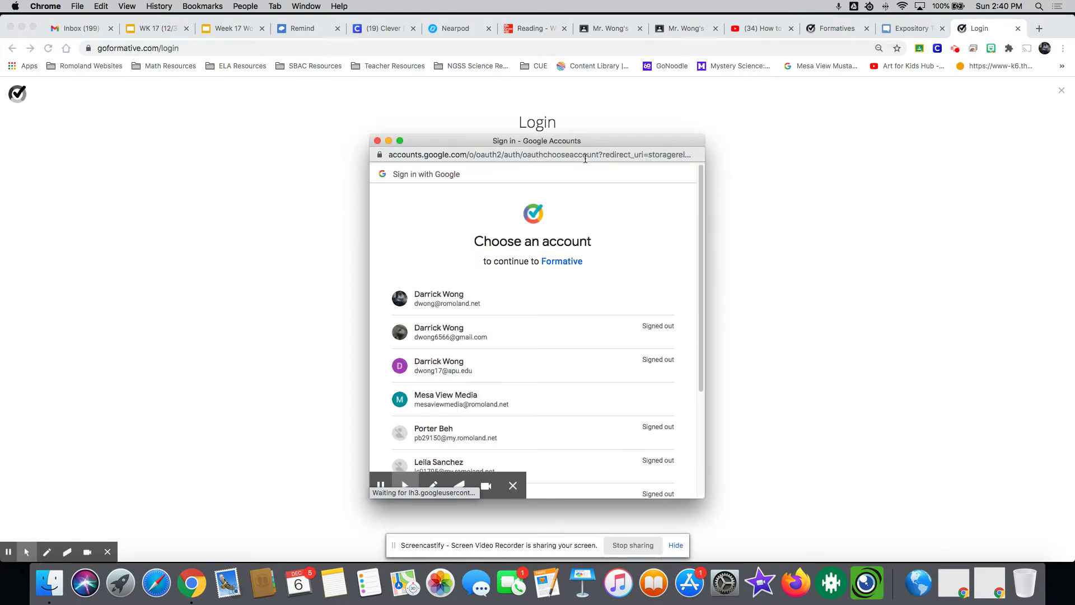
{"action": "left_click", "coordinate": [517, 298]}
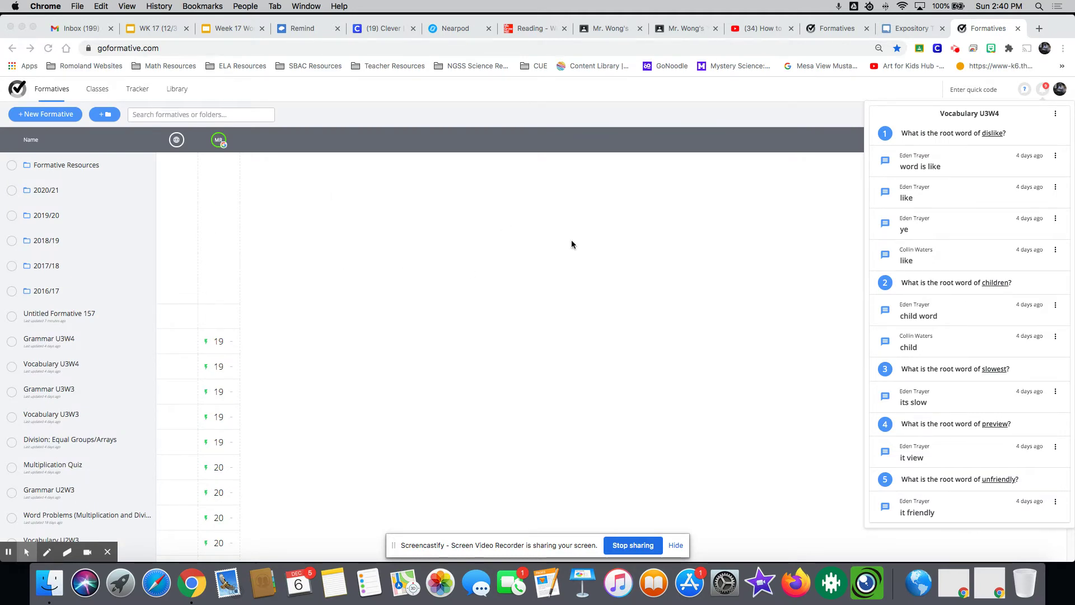
Step: Review the student roster of the third grade 2020-2021 class and view the score tracker
{"action": "left_click", "coordinate": [102, 92]}
{"action": "left_click", "coordinate": [100, 92]}
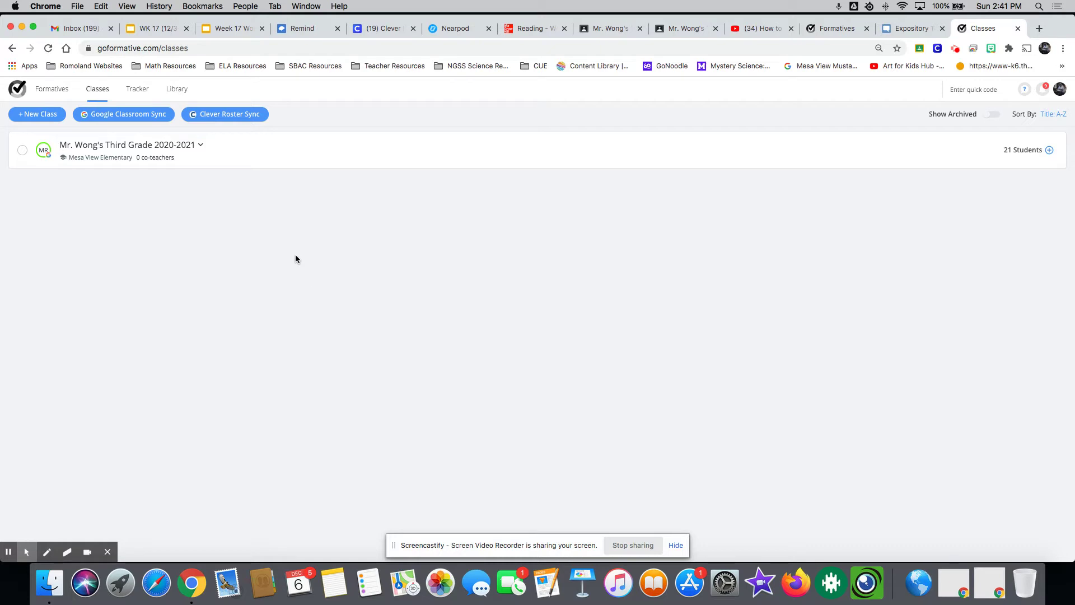
{"action": "left_click", "coordinate": [201, 145]}
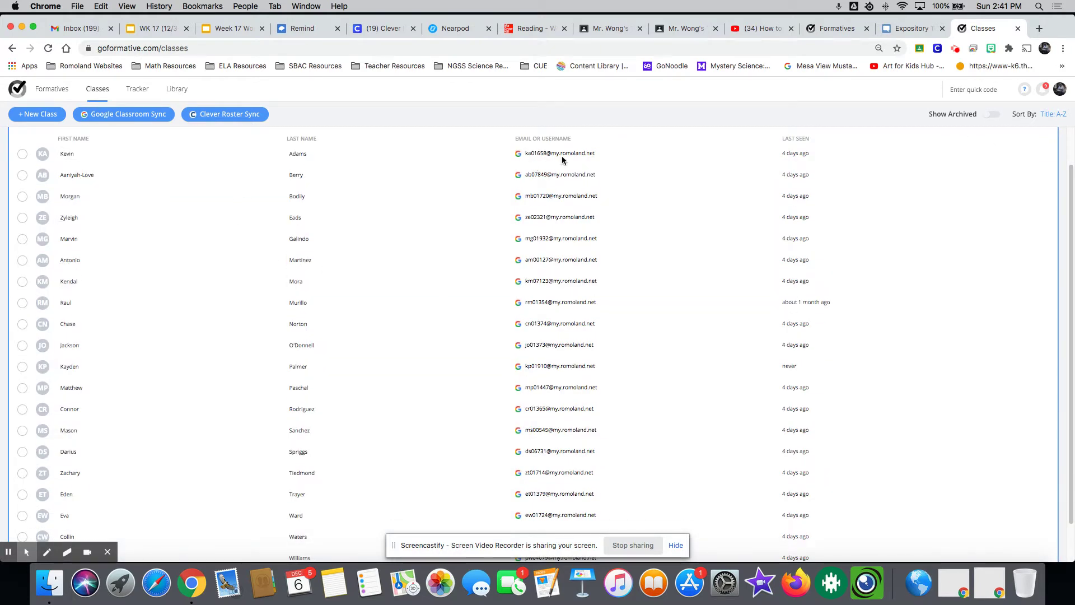
{"action": "scroll", "coordinate": [579, 451], "scroll_direction": "down", "scroll_amount": 2}
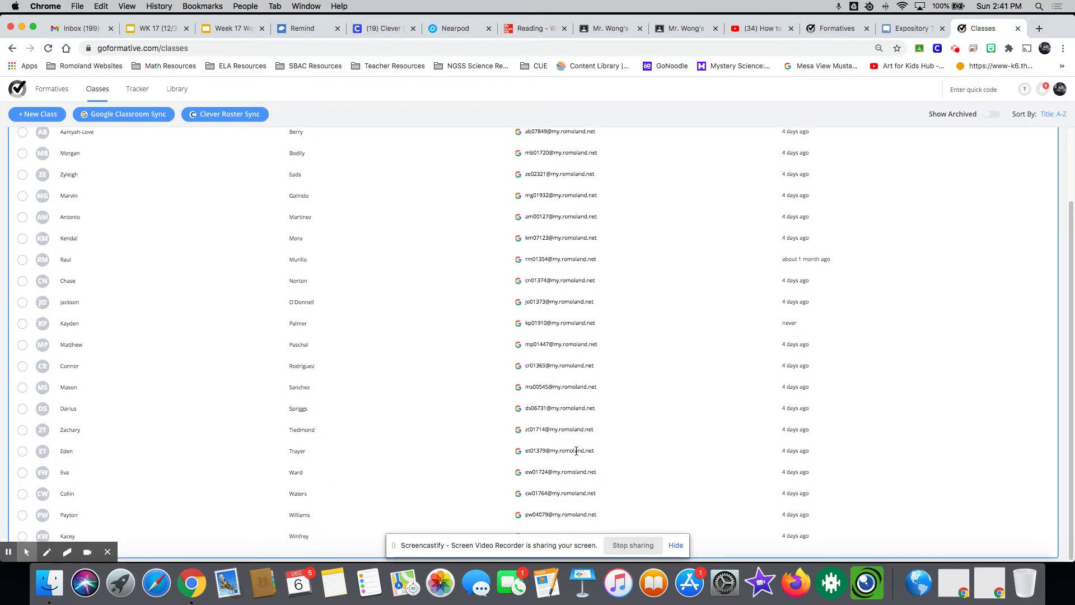
{"action": "scroll", "coordinate": [533, 324], "scroll_direction": "up", "scroll_amount": 2}
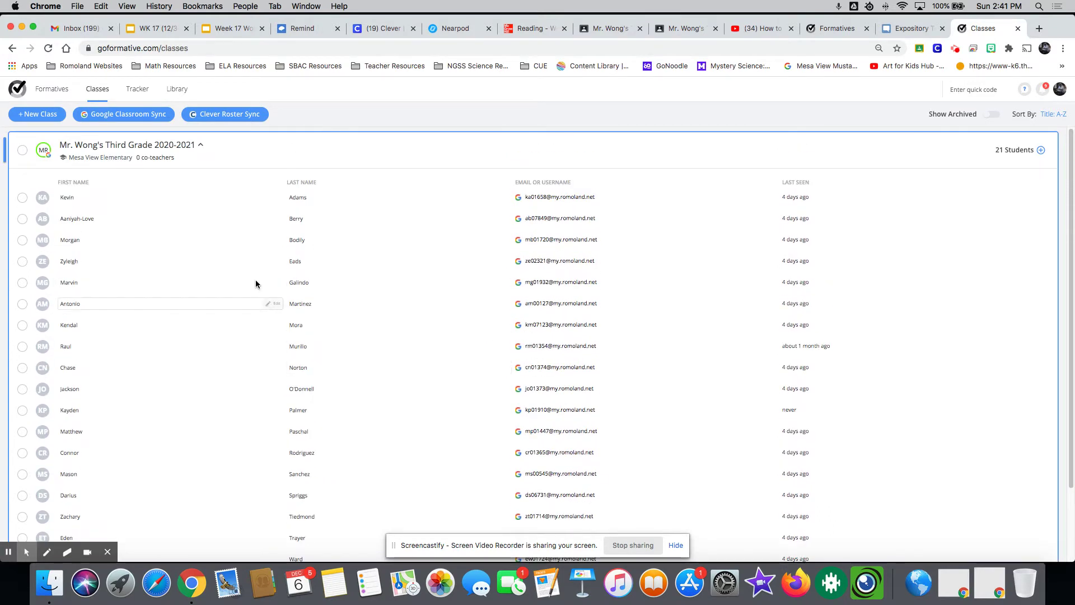
{"action": "left_click", "coordinate": [135, 91]}
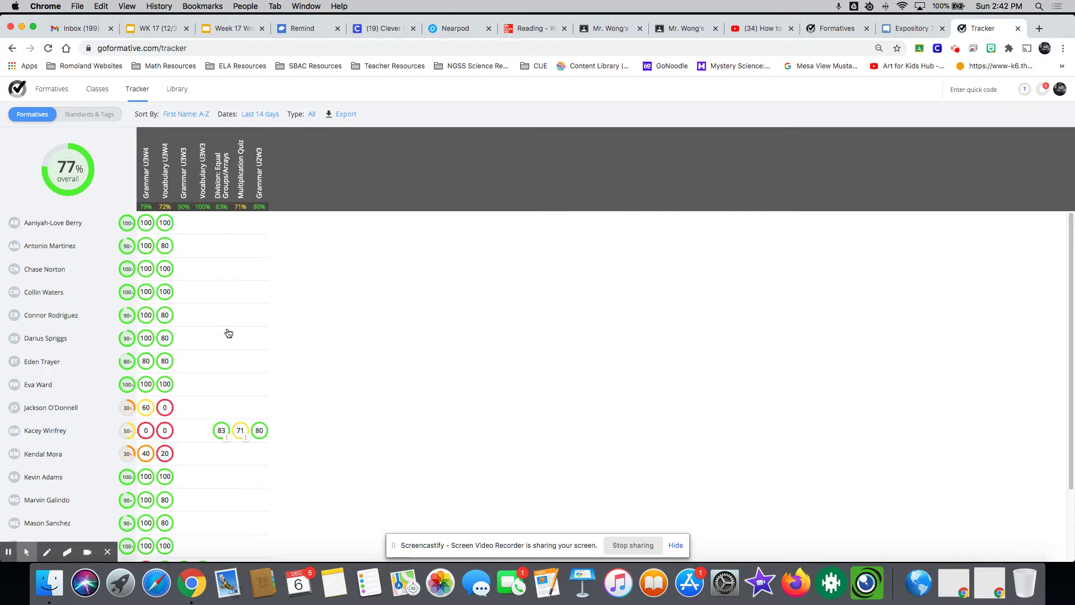
Step: Search the formative library for "addition exit ticket" and look through the matching formatives
{"action": "left_click", "coordinate": [174, 95]}
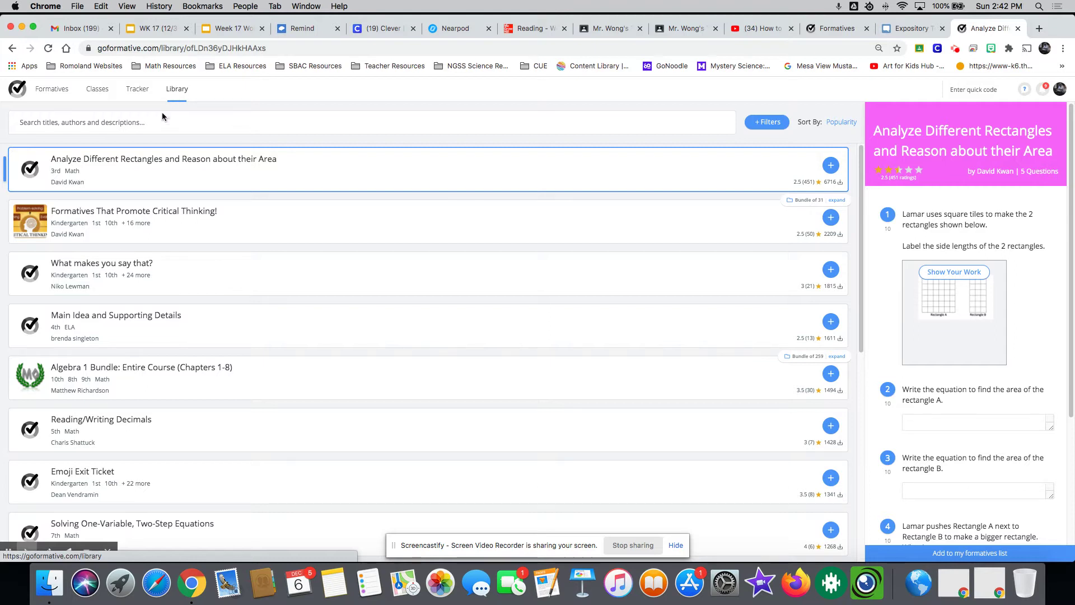
{"action": "left_click", "coordinate": [163, 119]}
{"action": "type", "text": "addition exit ticket"}
{"action": "key", "text": "Return"}
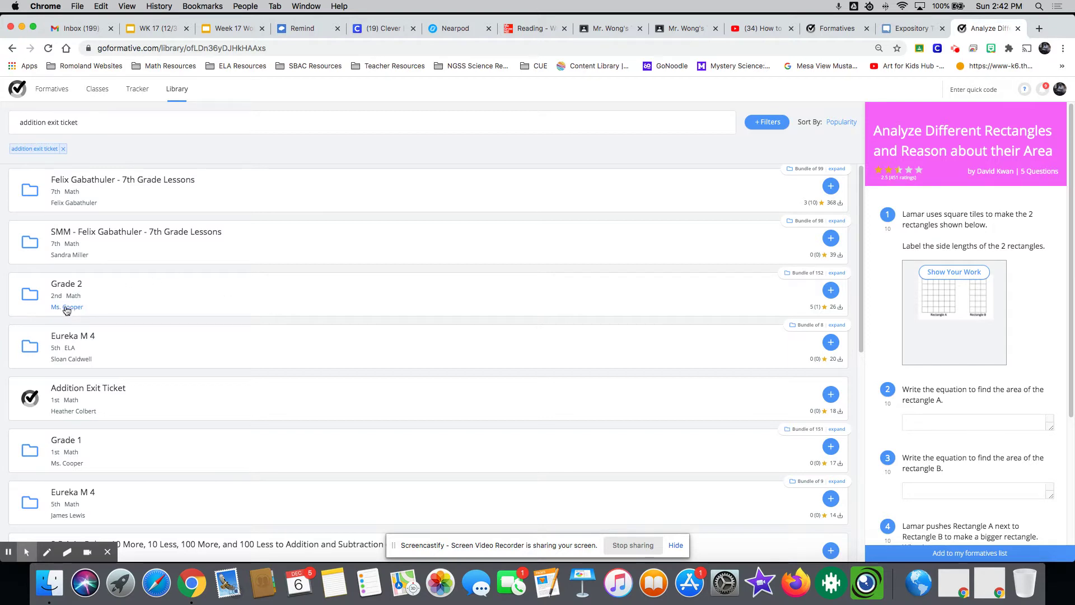
{"action": "scroll", "coordinate": [123, 479], "scroll_direction": "down", "scroll_amount": 2}
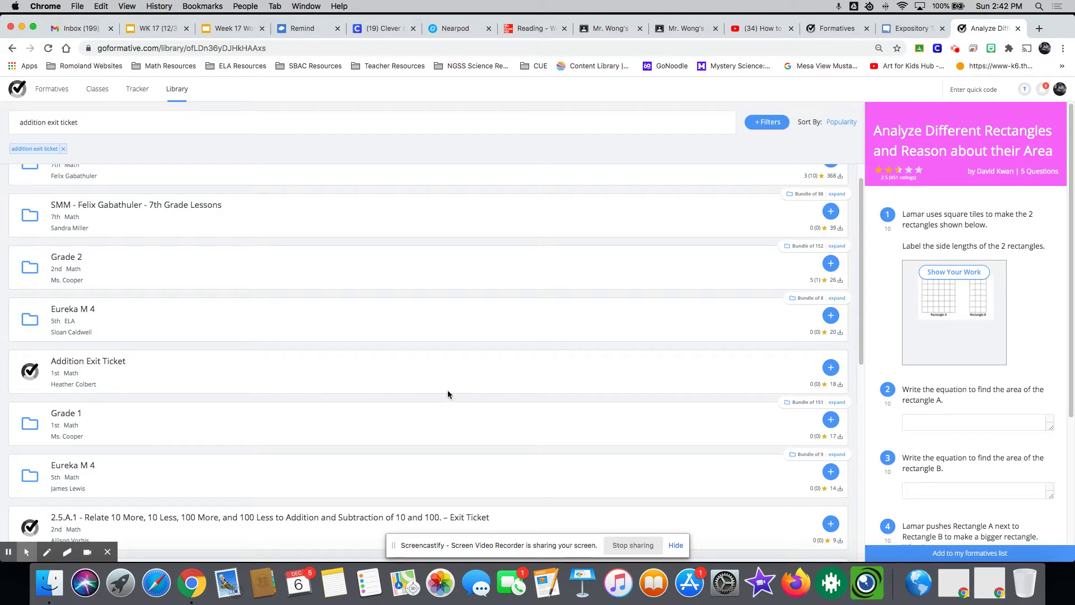
{"action": "scroll", "coordinate": [338, 375], "scroll_direction": "down", "scroll_amount": 10}
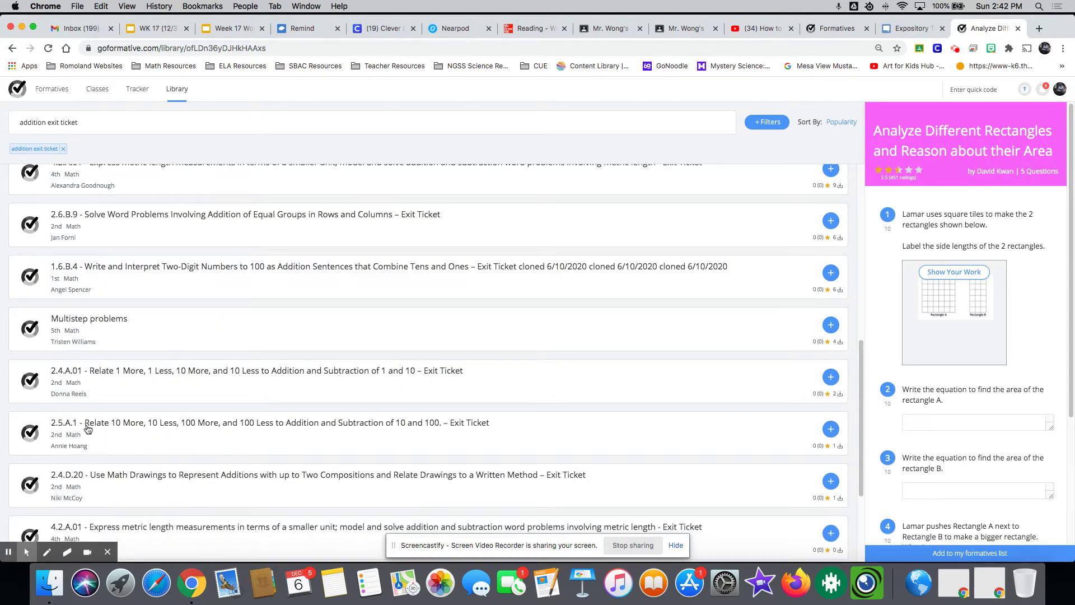
{"action": "scroll", "coordinate": [74, 441], "scroll_direction": "down", "scroll_amount": 3}
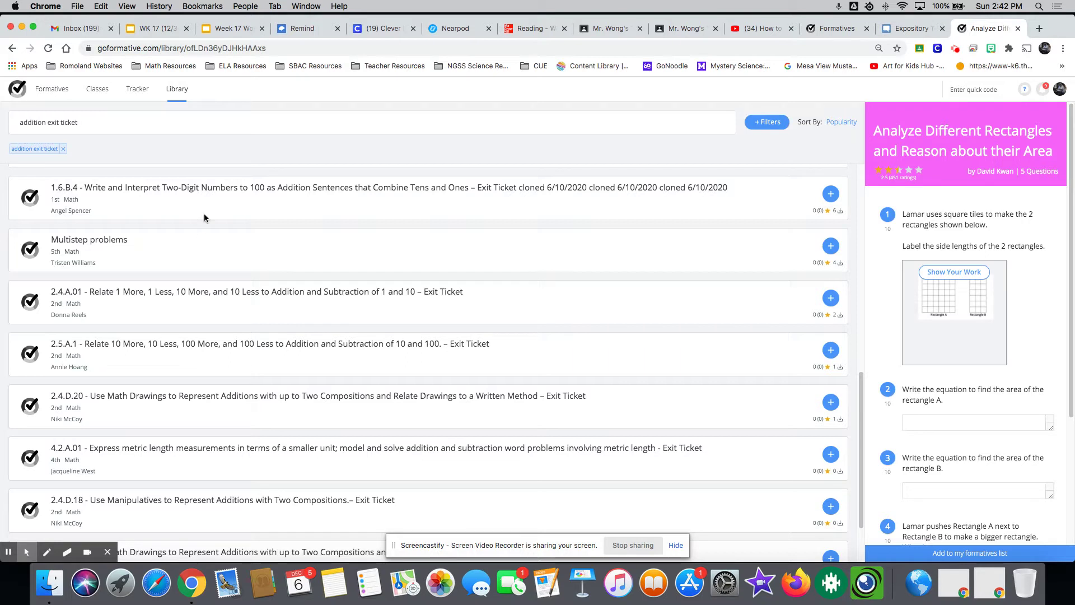
Step: Create a new formative from the formatives list and title it "Practice GoFormative"
{"action": "left_click", "coordinate": [65, 94]}
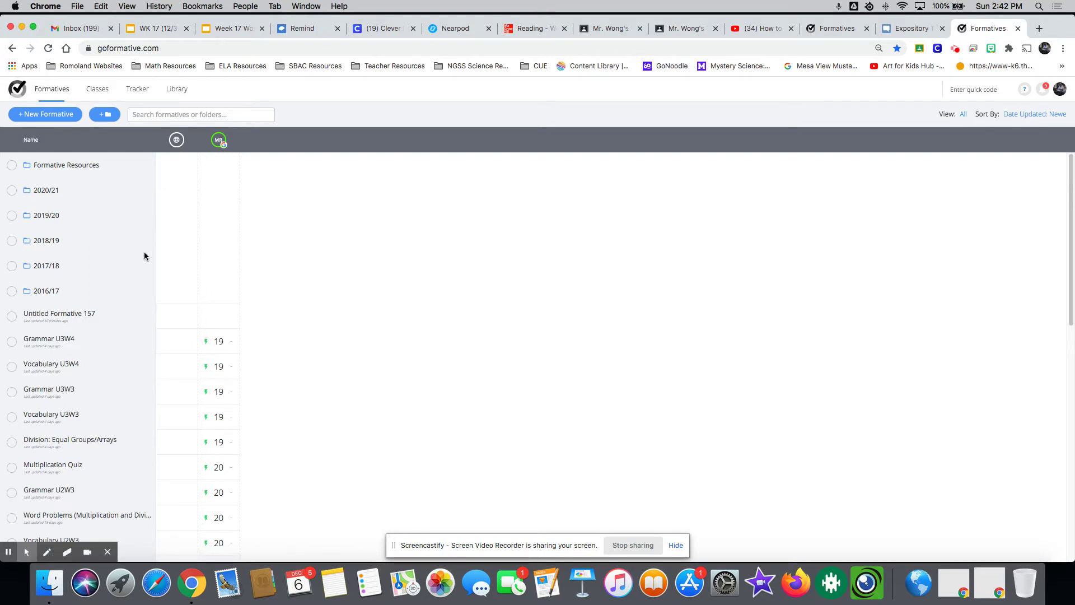
{"action": "left_click", "coordinate": [54, 115]}
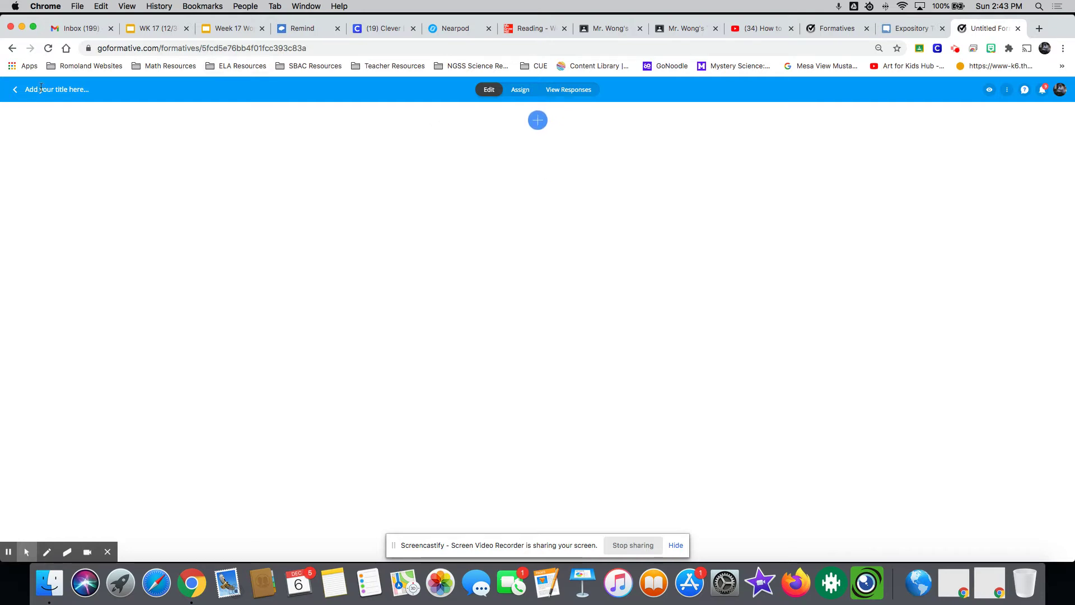
{"action": "type", "text": "Practice GoFormative"}
Step: Add a multiple choice question with the text "Pick the noun." and check which media can be inserted into it
{"action": "left_click", "coordinate": [540, 122]}
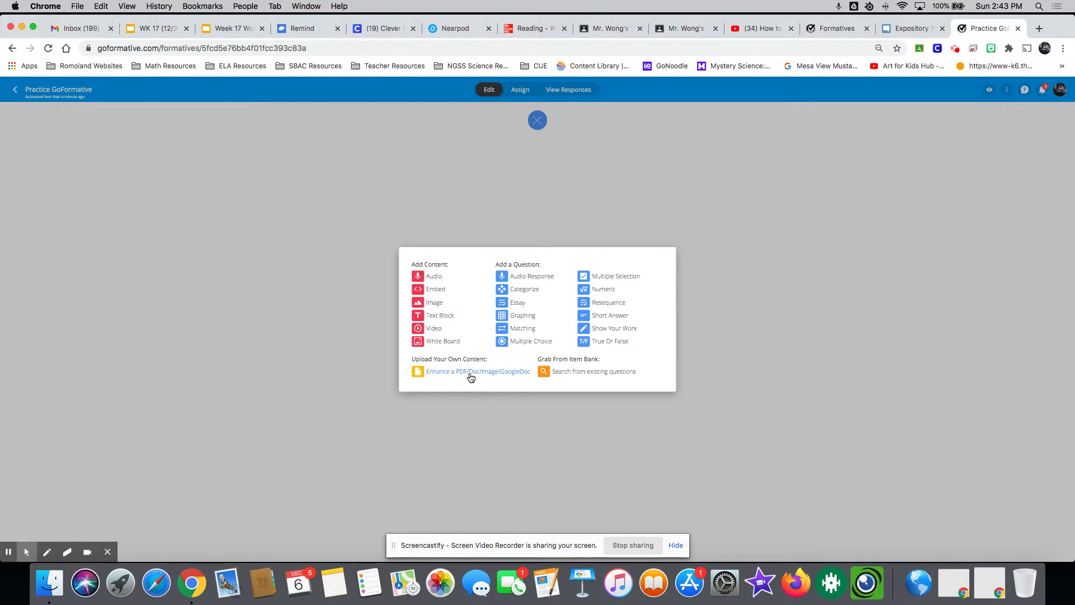
{"action": "left_click", "coordinate": [529, 343]}
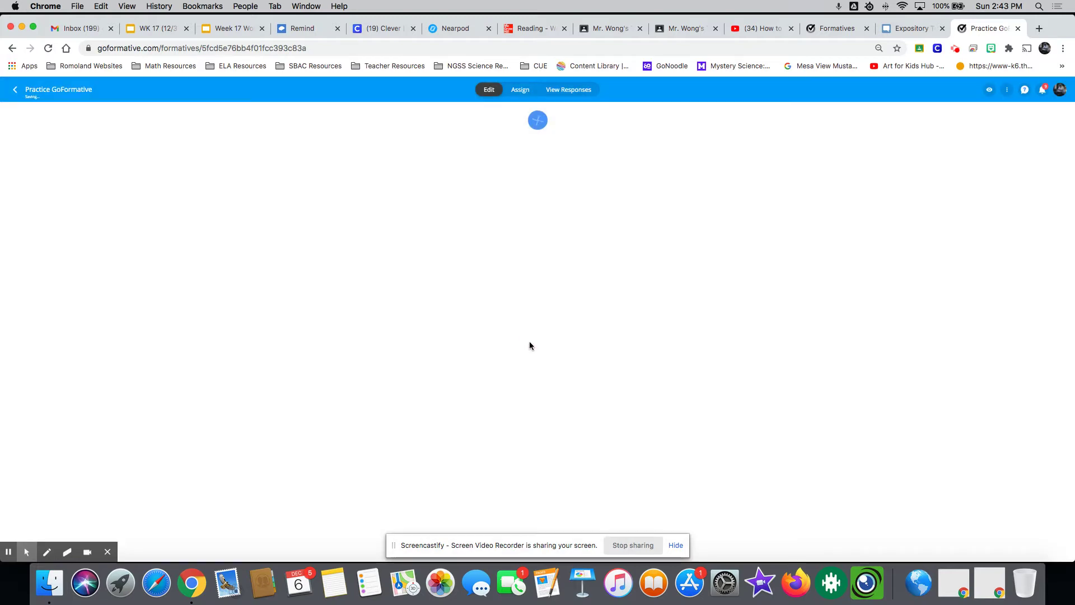
{"action": "left_click", "coordinate": [400, 157]}
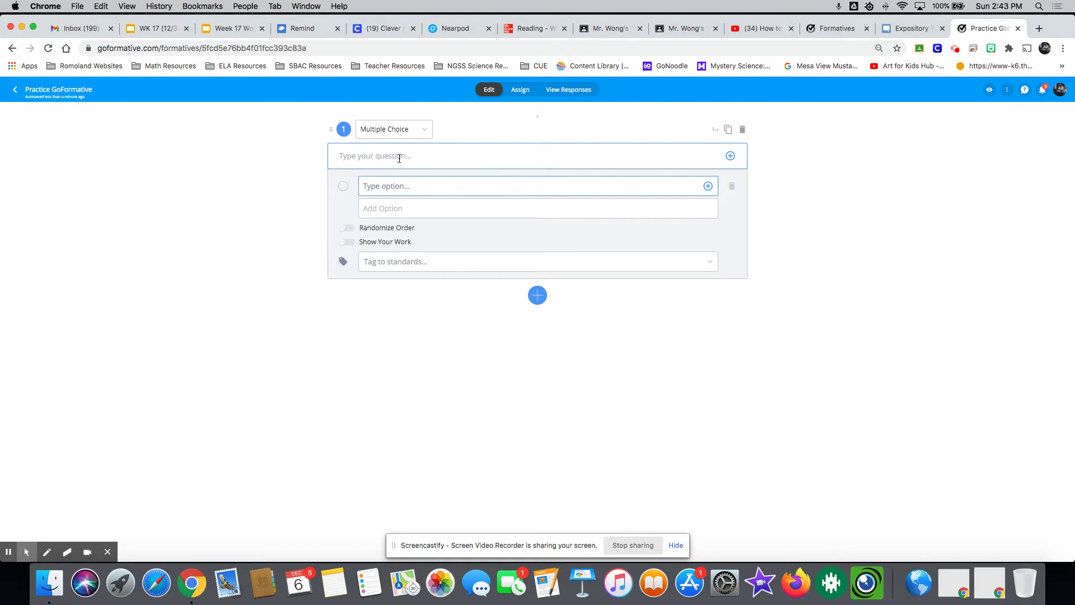
{"action": "type", "text": "Pl"}
{"action": "type", "text": "ck "}
{"action": "type", "text": "the noun."}
{"action": "left_click", "coordinate": [731, 158]}
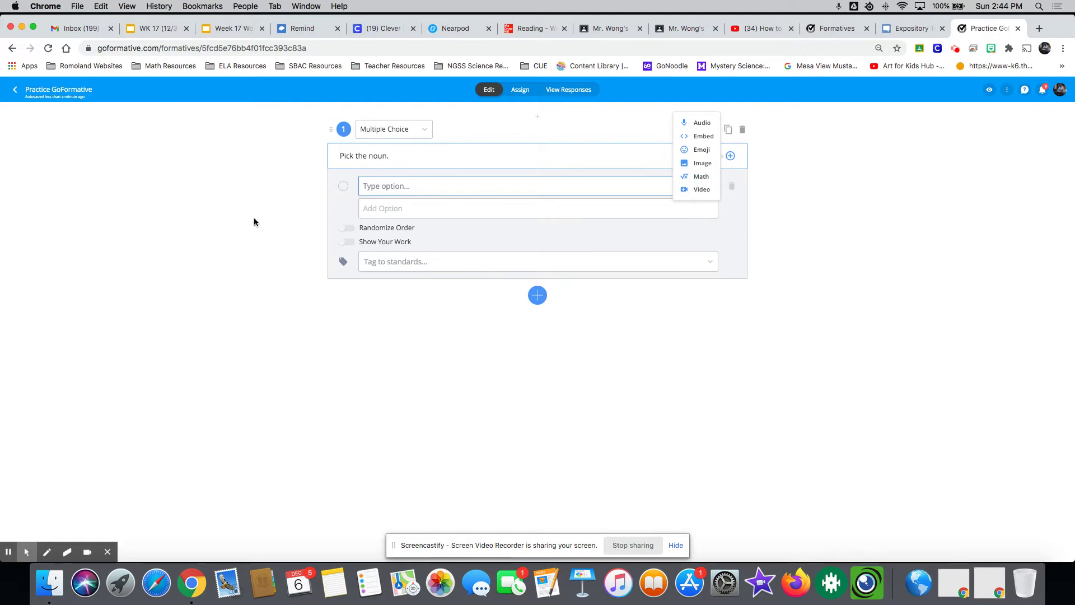
{"action": "left_click", "coordinate": [230, 227]}
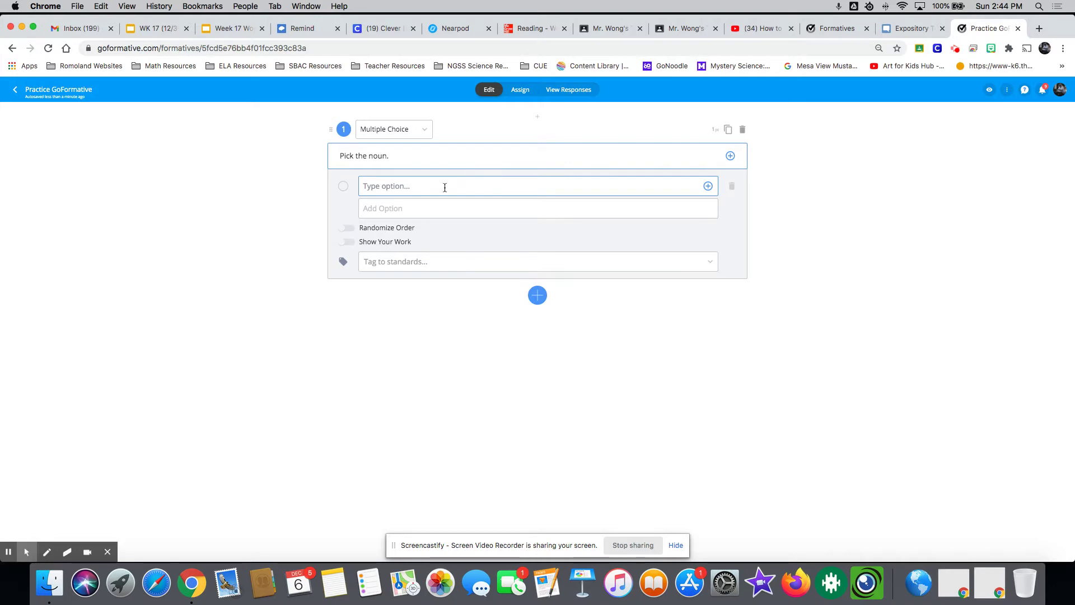
Step: Give the multiple choice question the answer options dog, run and lovely
{"action": "left_click", "coordinate": [434, 191]}
{"action": "type", "text": "dog"}
{"action": "left_click", "coordinate": [435, 207]}
{"action": "type", "text": "run"}
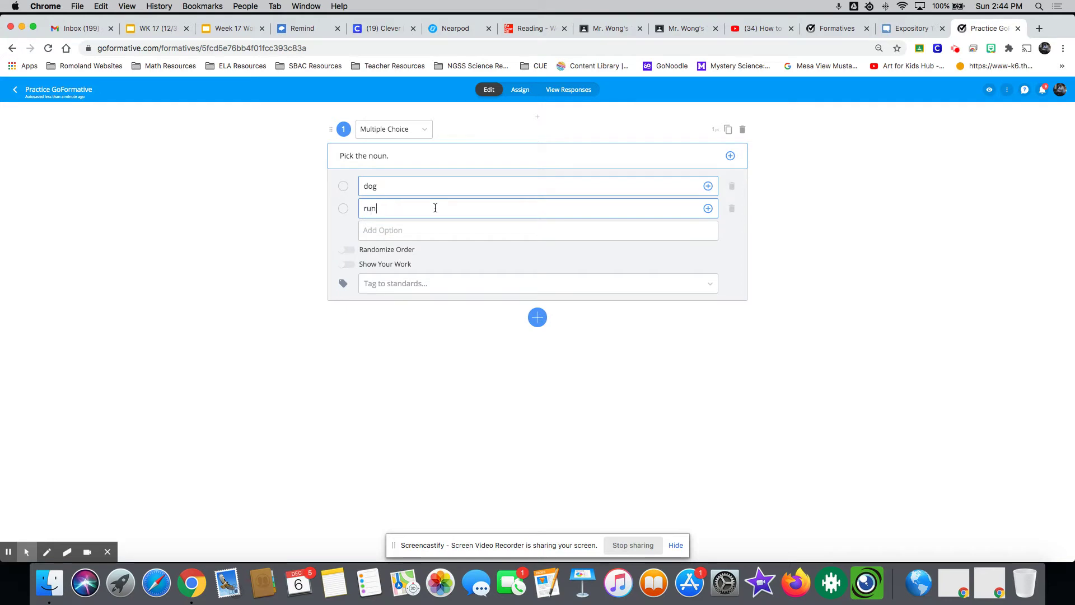
{"action": "left_click", "coordinate": [403, 231]}
{"action": "type", "text": "l"}
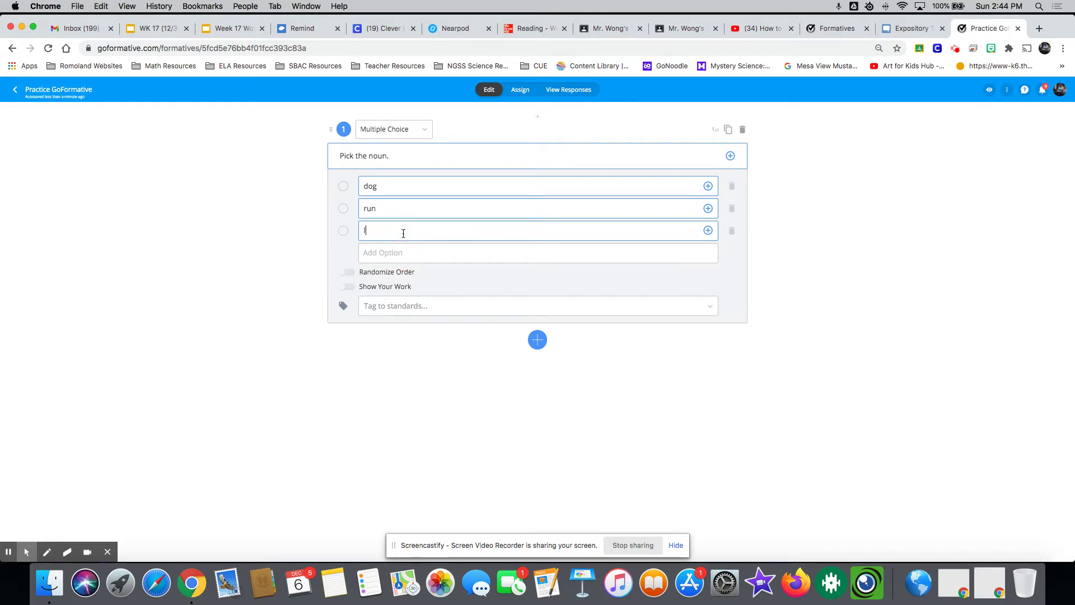
{"action": "type", "text": "ovely"}
{"action": "left_click", "coordinate": [349, 274]}
{"action": "left_click", "coordinate": [349, 274]}
{"action": "left_click", "coordinate": [394, 304]}
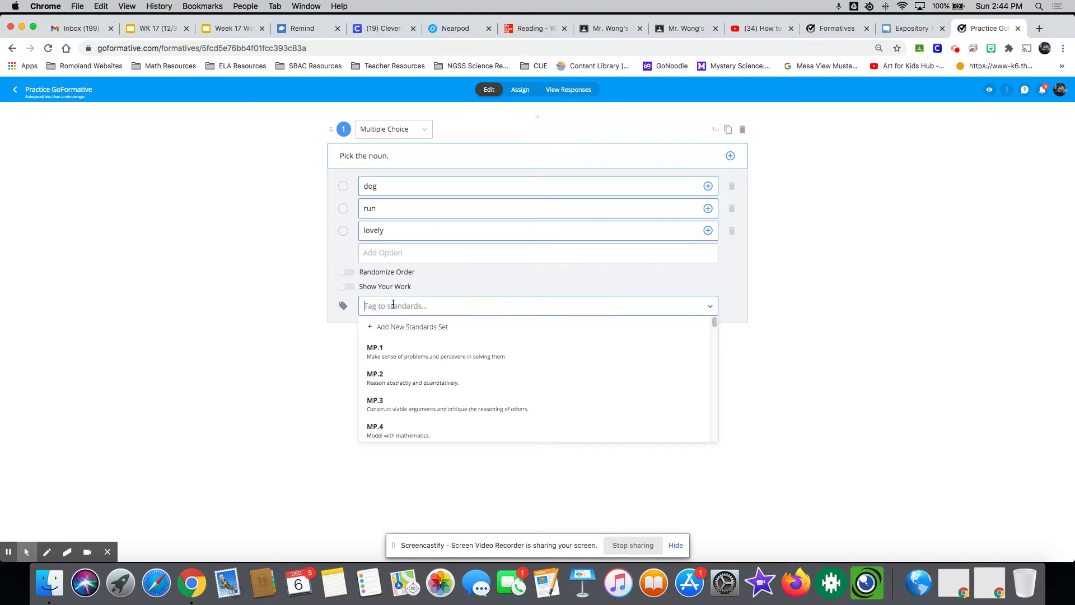
{"action": "left_click", "coordinate": [275, 330]}
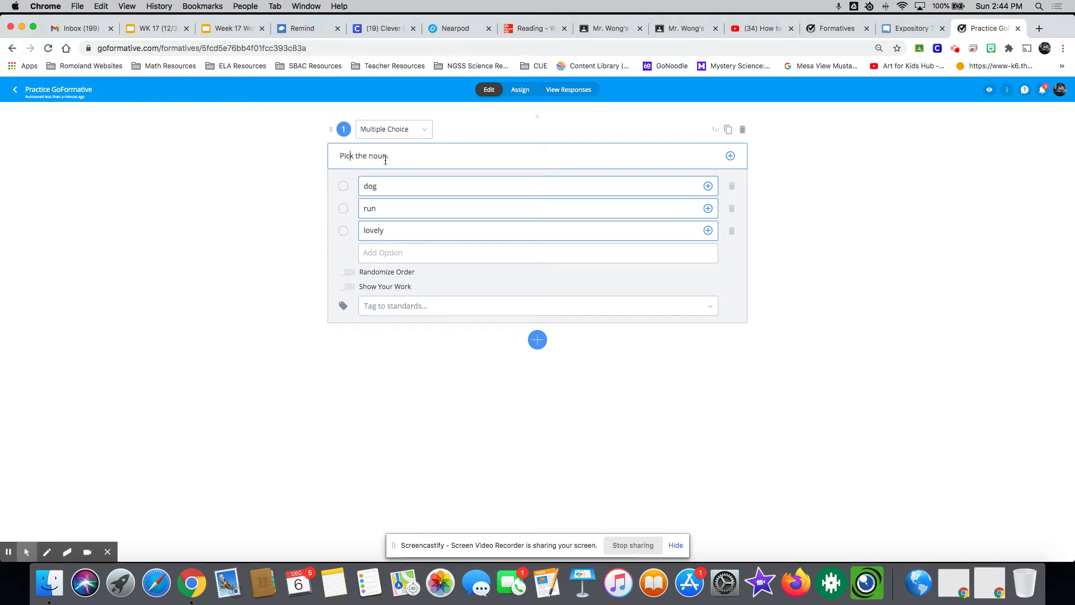
Step: Mark dog as the first question's correct answer and add a multiple selection question reading "Pick all the nouns."
{"action": "left_click", "coordinate": [343, 186]}
{"action": "left_click", "coordinate": [538, 340]}
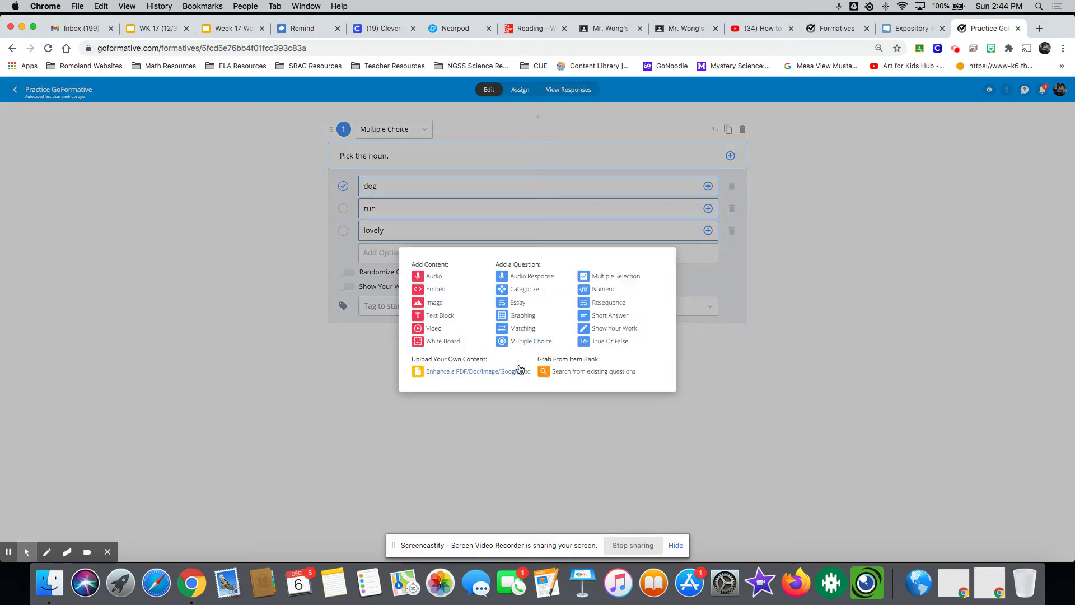
{"action": "left_click", "coordinate": [608, 279]}
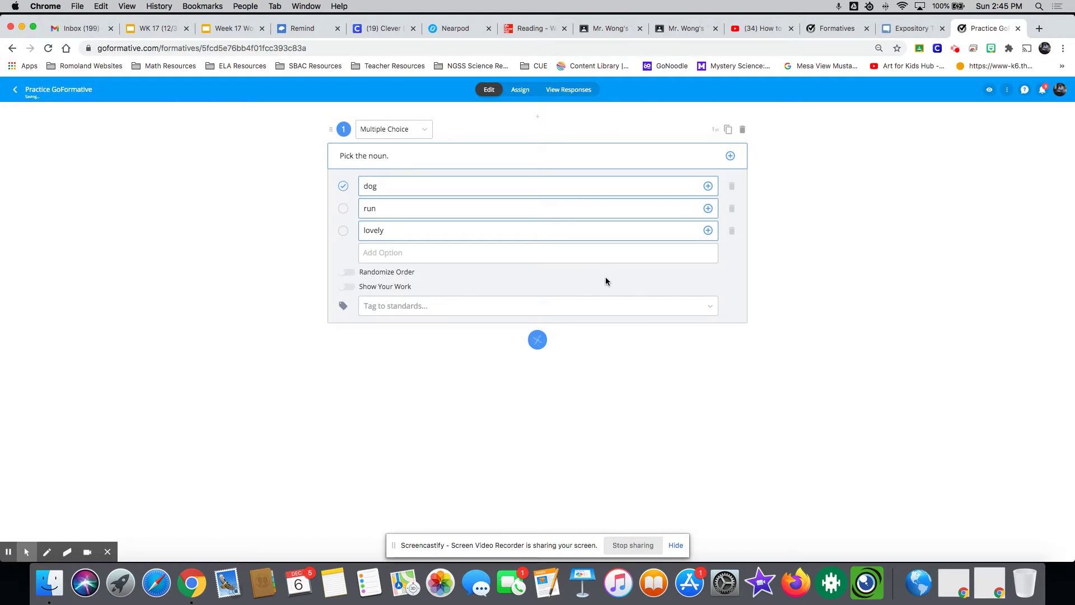
{"action": "left_click", "coordinate": [411, 361]}
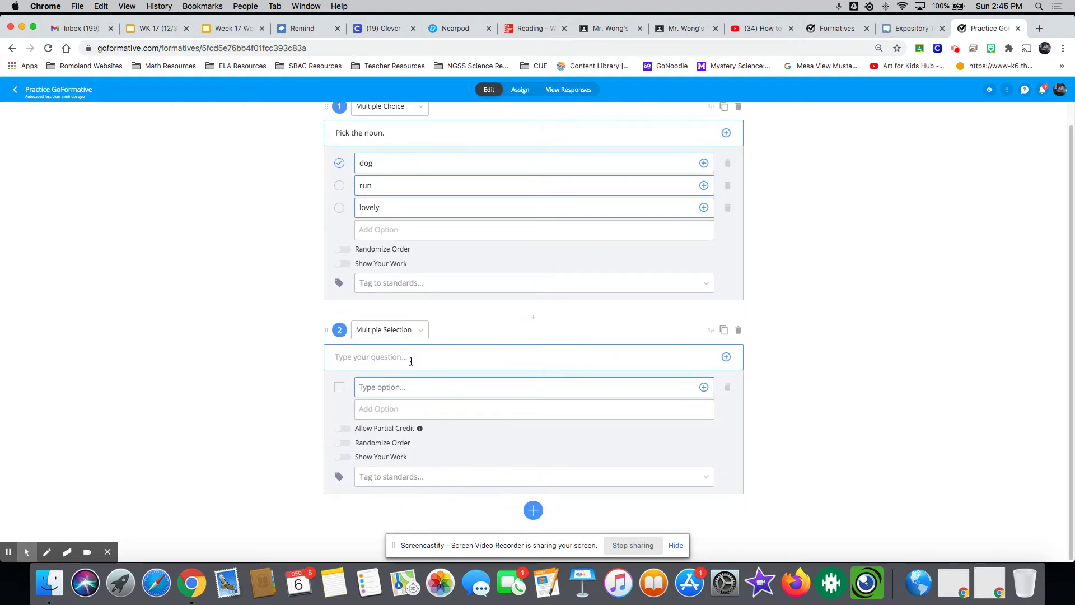
{"action": "type", "text": "Pick all the nouns."}
Step: Give the multiple selection question the answer options dog, cat, jumping and horse
{"action": "left_click", "coordinate": [414, 383]}
{"action": "type", "text": "dog"}
{"action": "left_click", "coordinate": [403, 408]}
{"action": "type", "text": "cat"}
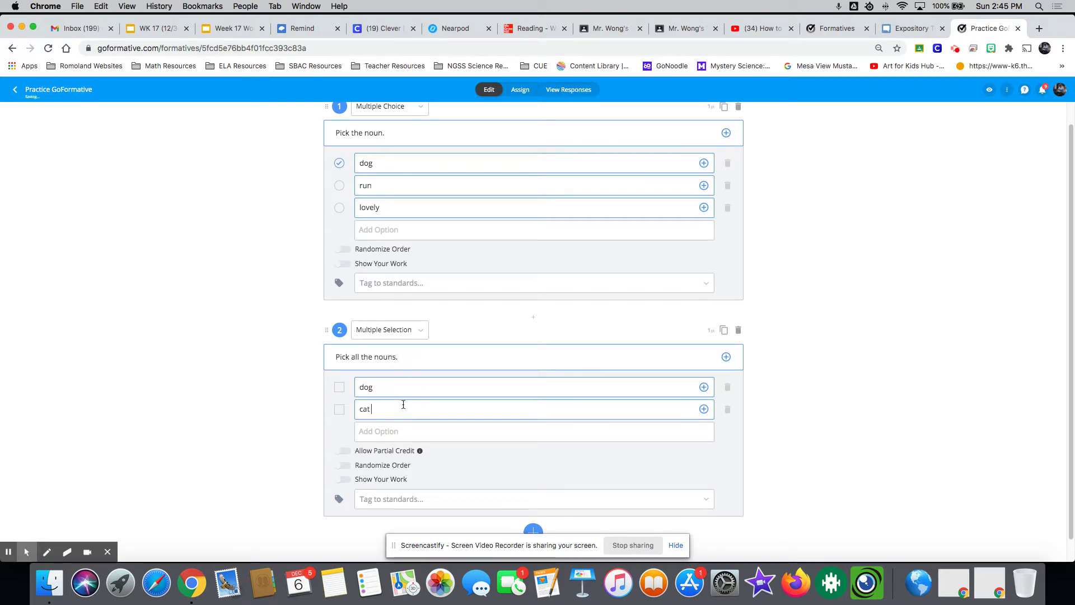
{"action": "left_click", "coordinate": [389, 439]}
{"action": "type", "text": "jumping"}
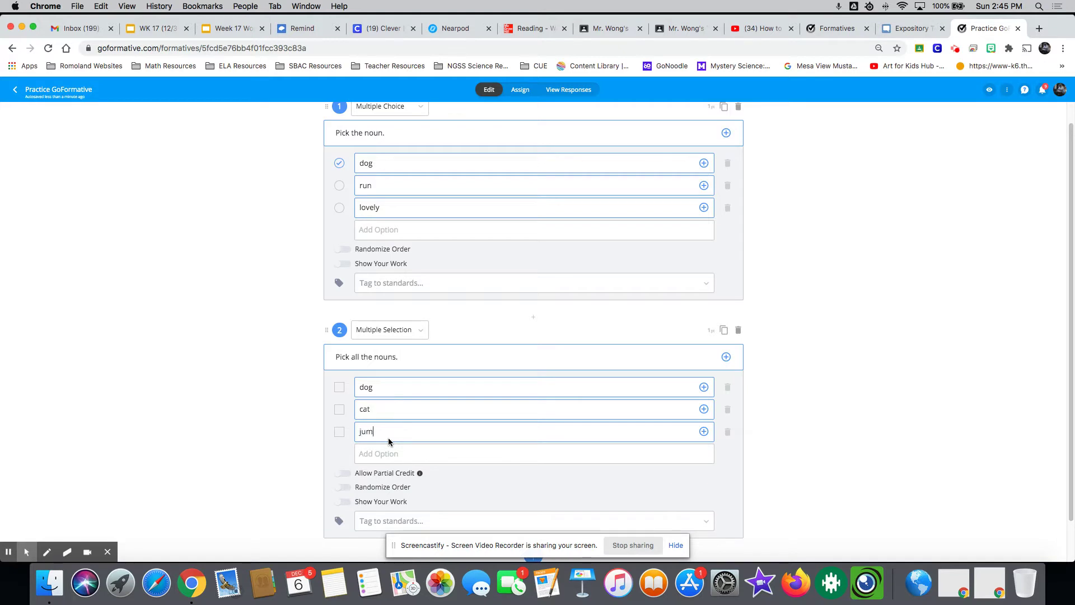
{"action": "left_click", "coordinate": [391, 454]}
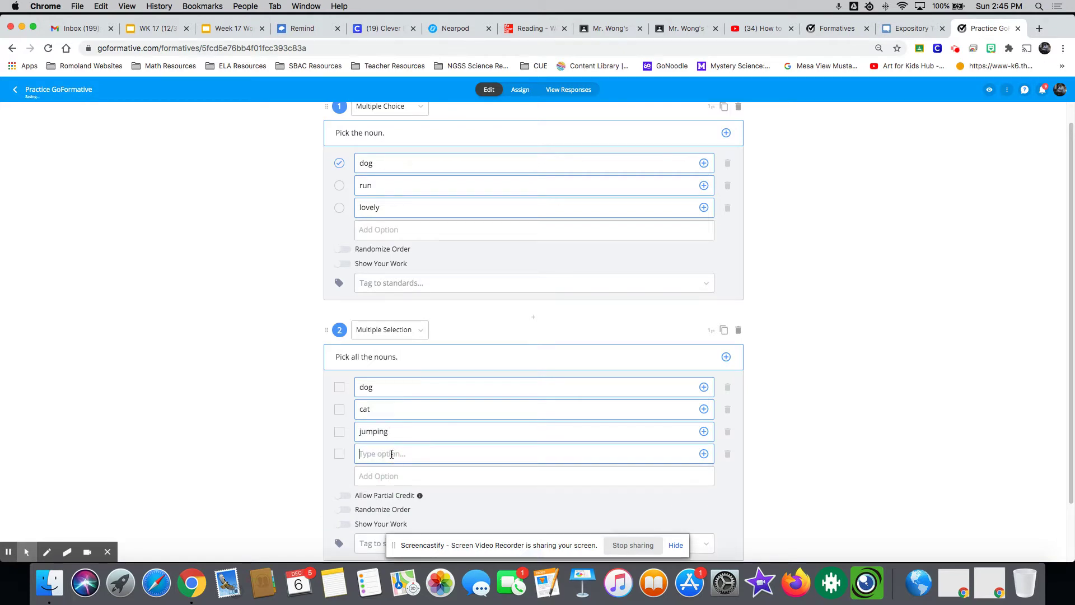
{"action": "type", "text": "horse"}
Step: Mark dog, cat and horse as correct and enable partial credit and randomized order for the multiple selection question
{"action": "scroll", "coordinate": [217, 404], "scroll_direction": "down", "scroll_amount": 2}
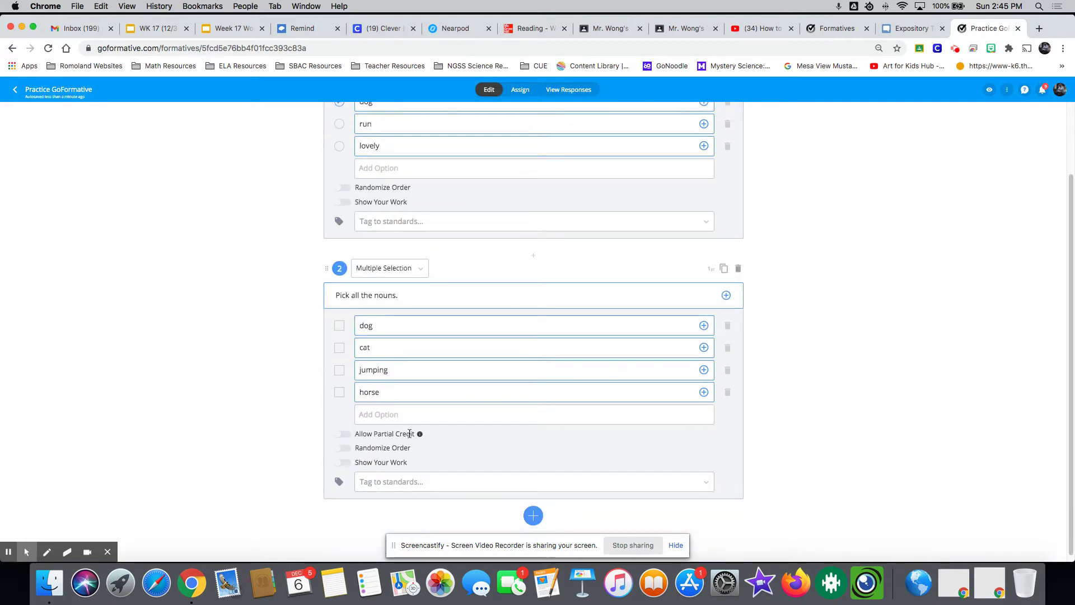
{"action": "left_click", "coordinate": [344, 437]}
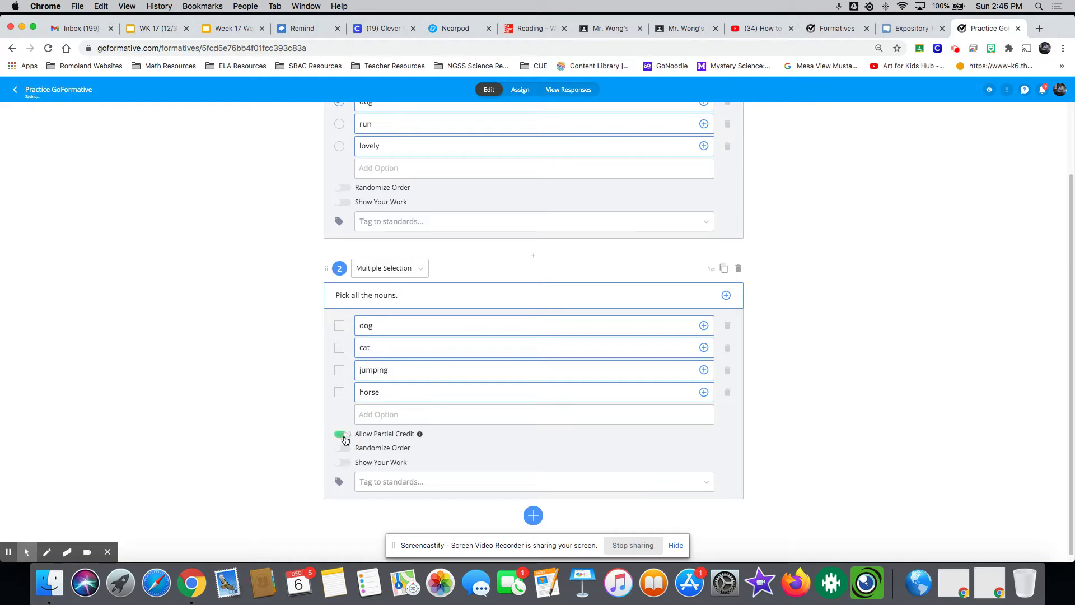
{"action": "left_click", "coordinate": [339, 325]}
{"action": "left_click", "coordinate": [339, 393]}
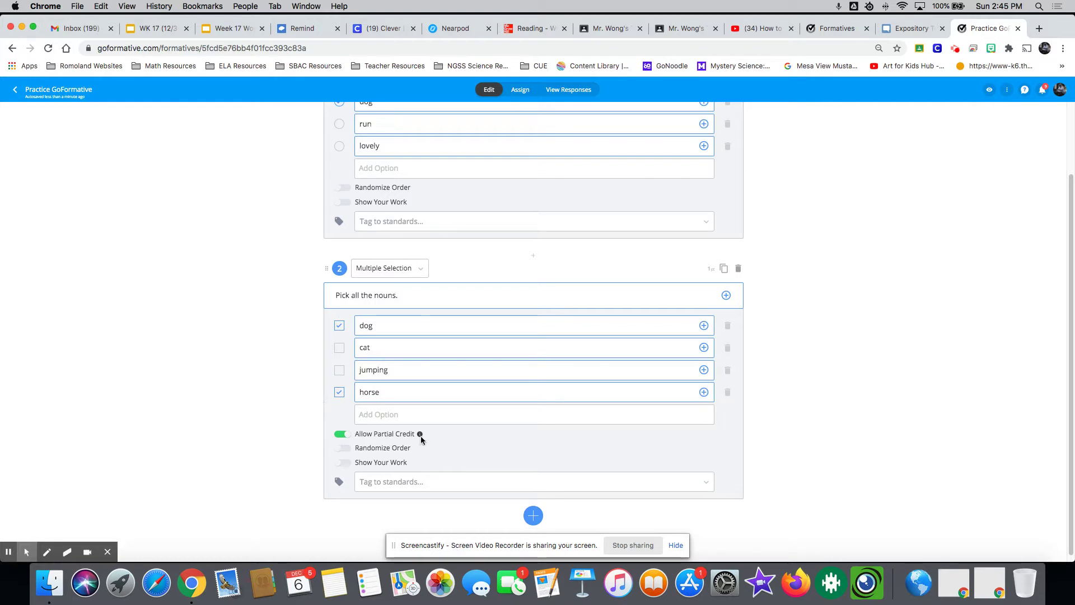
{"action": "mouse_move", "coordinate": [419, 436]}
{"action": "left_click", "coordinate": [345, 451]}
{"action": "left_click", "coordinate": [339, 349]}
Step: Add a short answer question reading "Write down three of your own nouns."
{"action": "scroll", "coordinate": [238, 382], "scroll_direction": "down", "scroll_amount": 1}
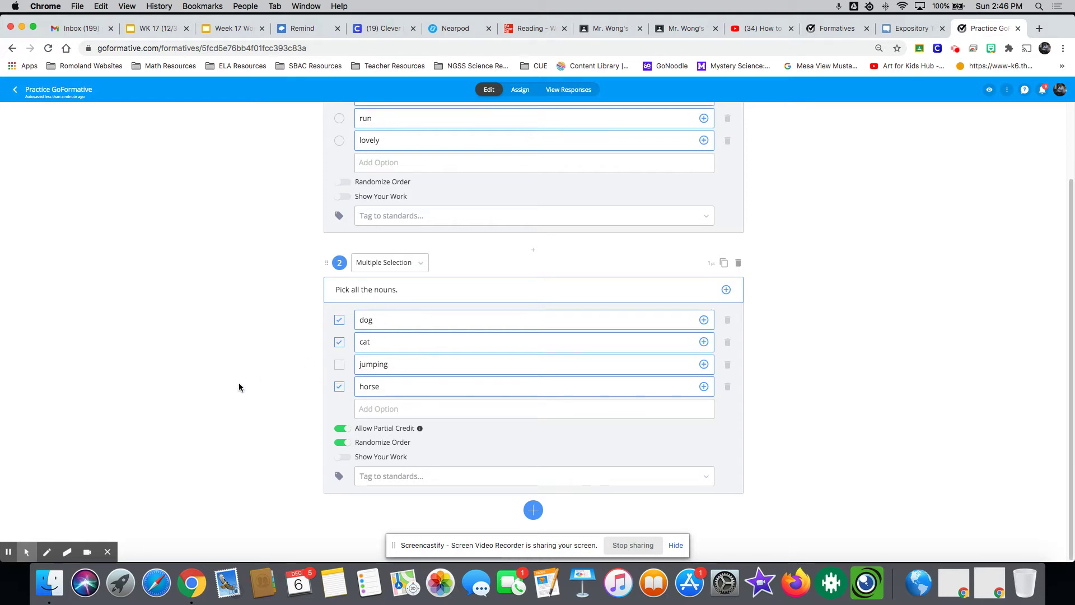
{"action": "left_click", "coordinate": [533, 510]}
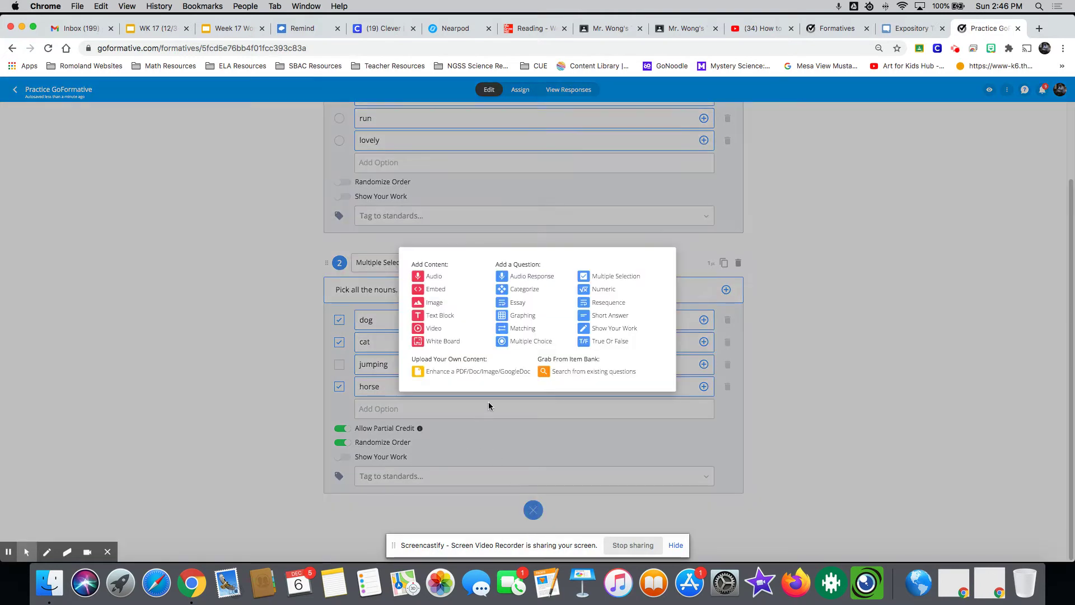
{"action": "left_click", "coordinate": [610, 317]}
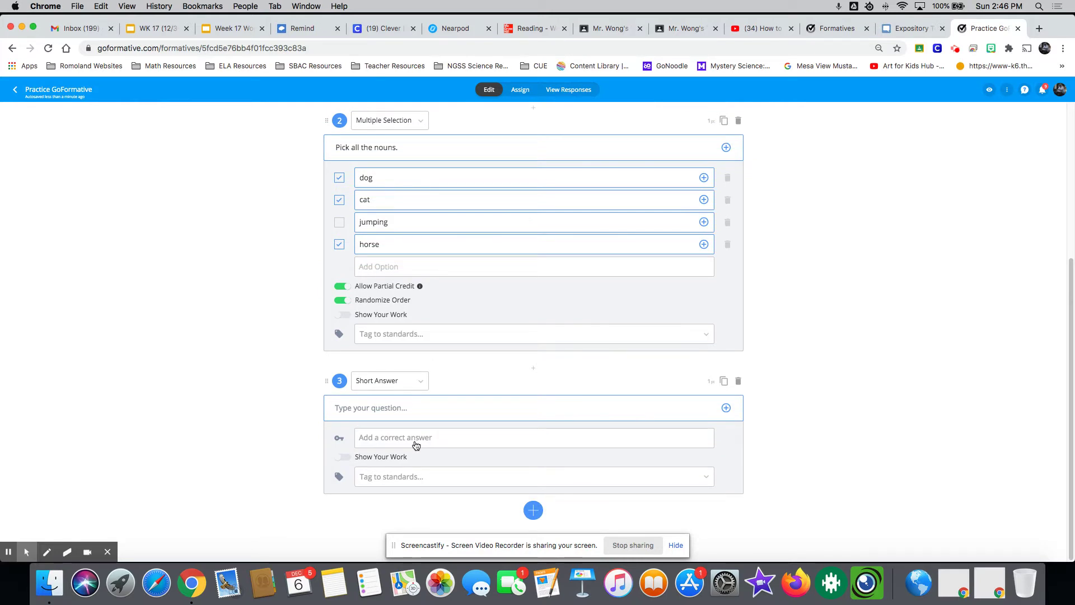
{"action": "left_click", "coordinate": [397, 411]}
{"action": "type", "text": "Write down three of your own "}
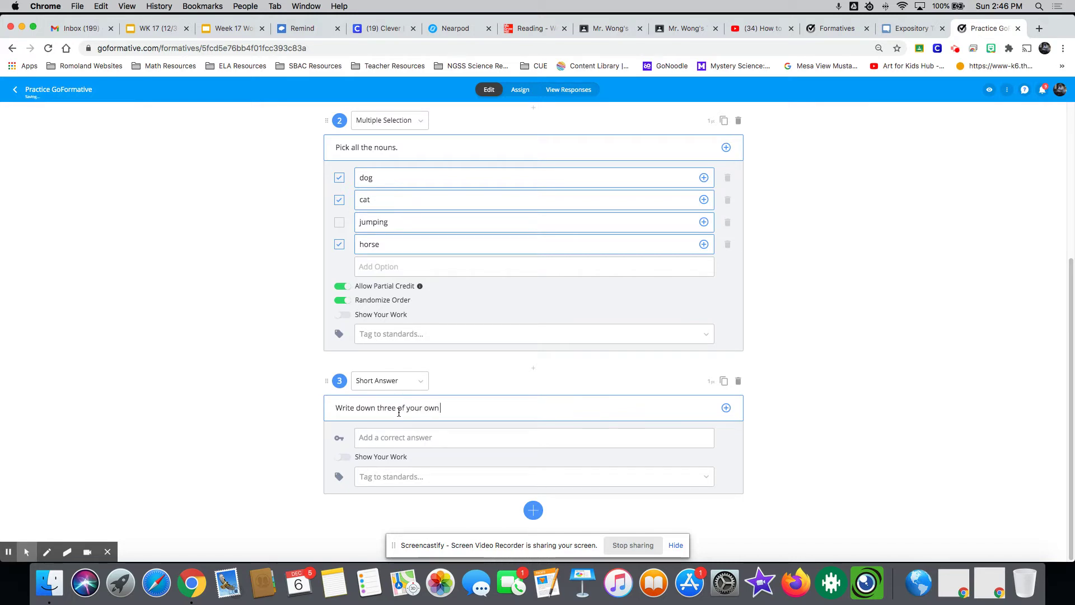
{"action": "type", "text": "nouns"}
{"action": "type", "text": " from"}
{"action": "key", "text": "BackSpace"}
{"action": "key", "text": "BackSpace"}
{"action": "key", "text": "BackSpace"}
{"action": "key", "text": "BackSpace"}
{"action": "key", "text": "BackSpace"}
Step: Enter "pencil" and "Pencil" as correct answers for the short answer question
{"action": "left_click", "coordinate": [399, 440]}
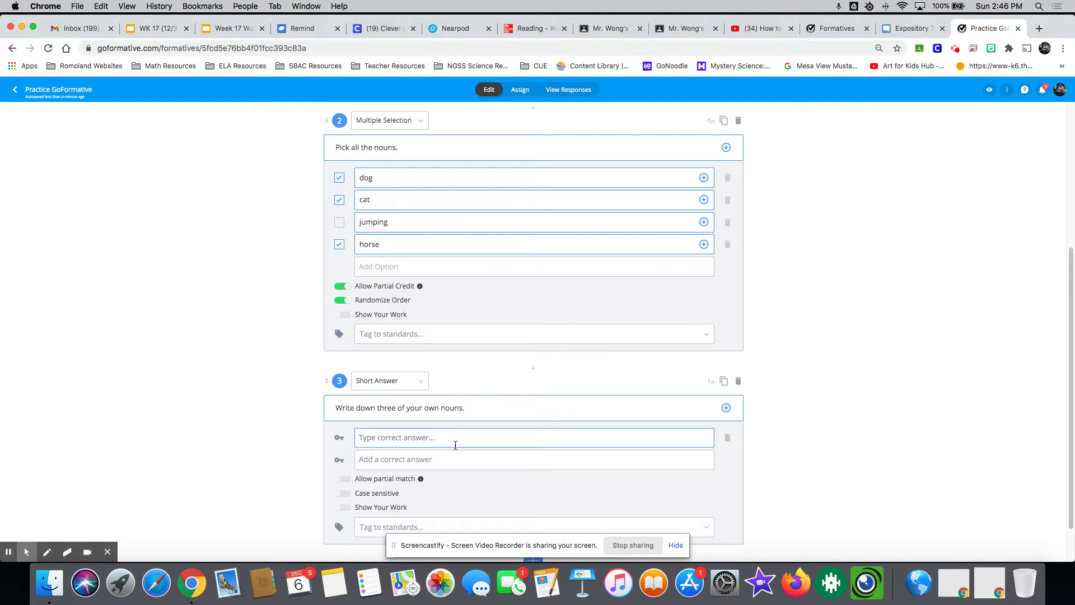
{"action": "type", "text": "pencil"}
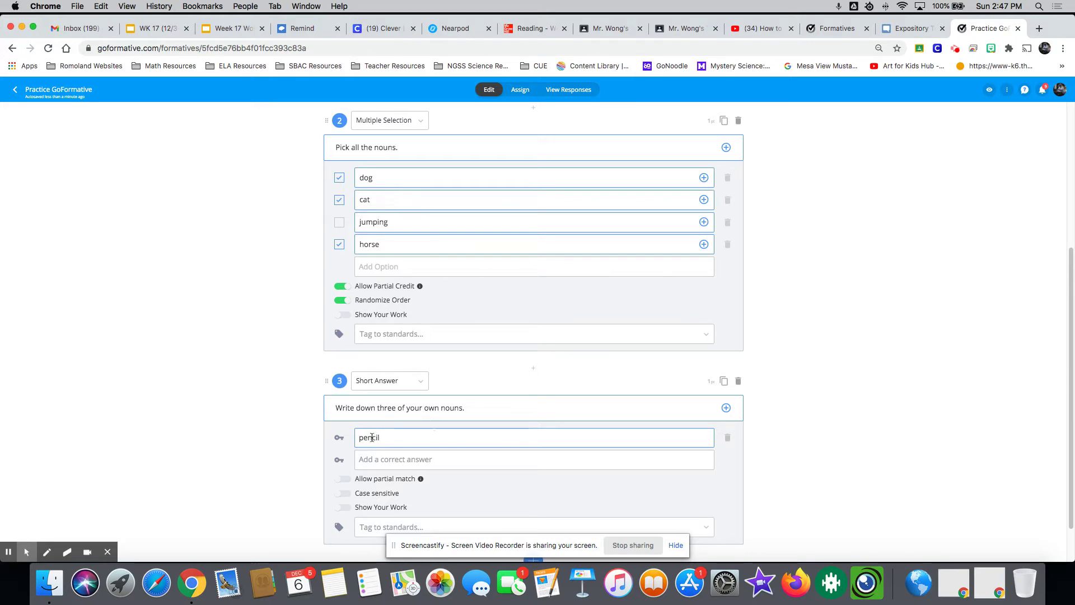
{"action": "left_click", "coordinate": [372, 458]}
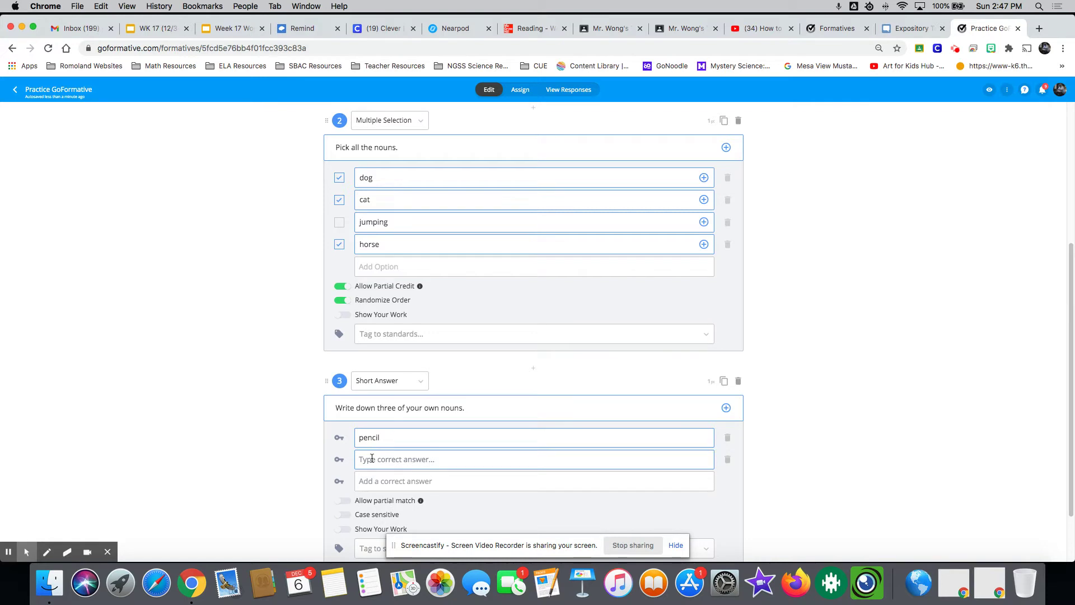
{"action": "type", "text": "Pencil"}
Step: Add a true or false question reading "Is dog a noun?" and mark True as the correct answer
{"action": "scroll", "coordinate": [293, 465], "scroll_direction": "down", "scroll_amount": 3}
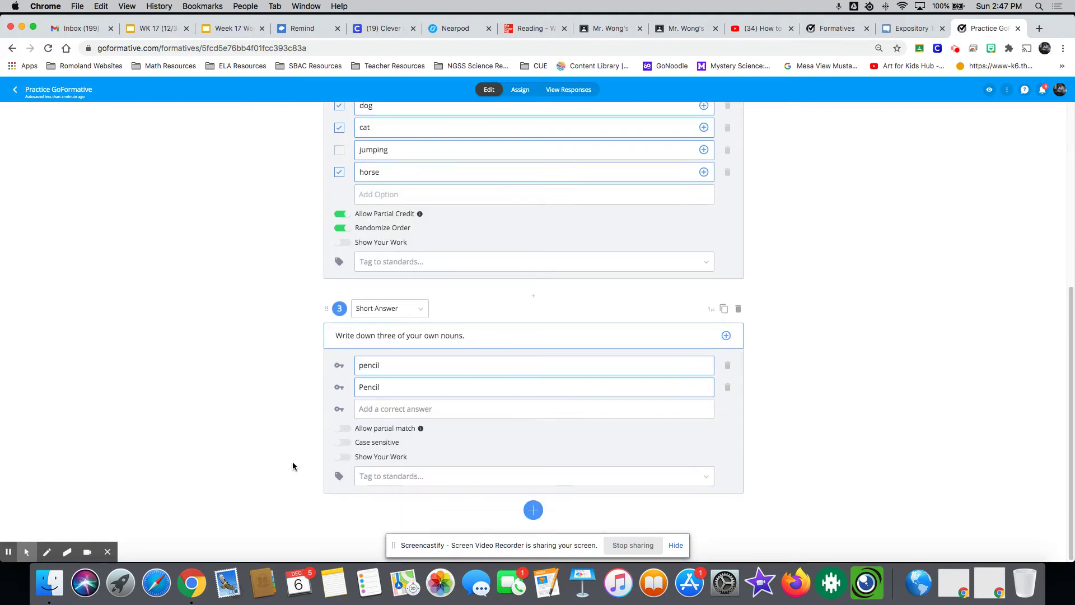
{"action": "left_click", "coordinate": [529, 518]}
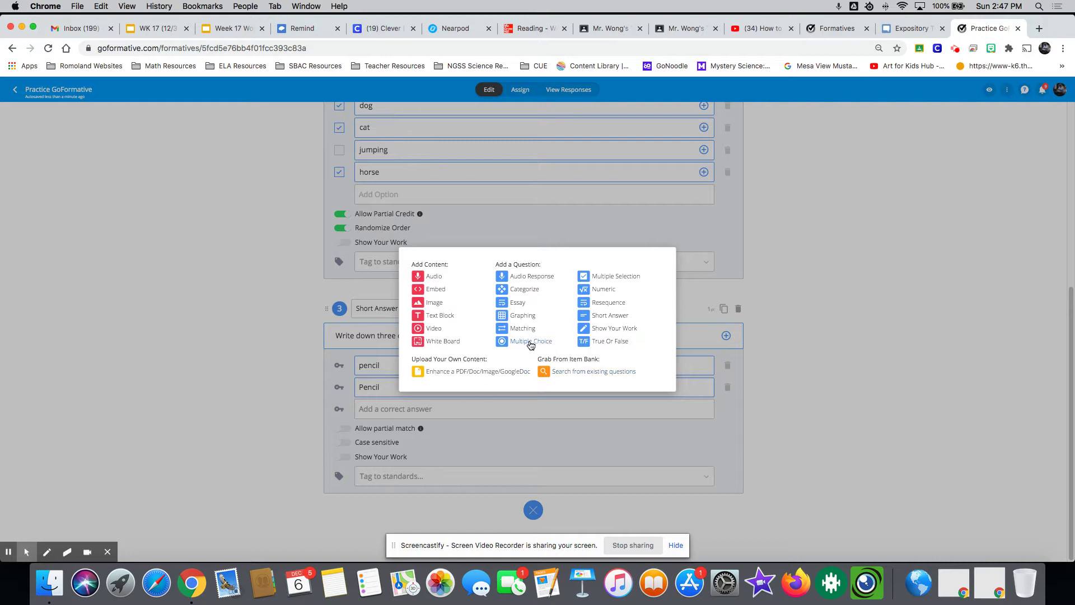
{"action": "left_click", "coordinate": [607, 343]}
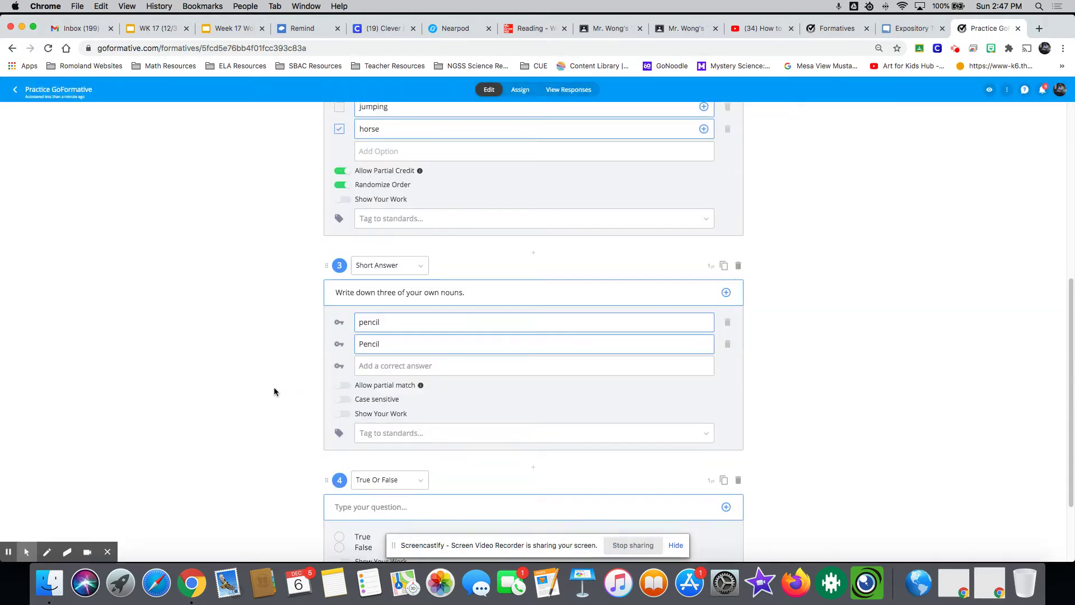
{"action": "left_click", "coordinate": [404, 407]}
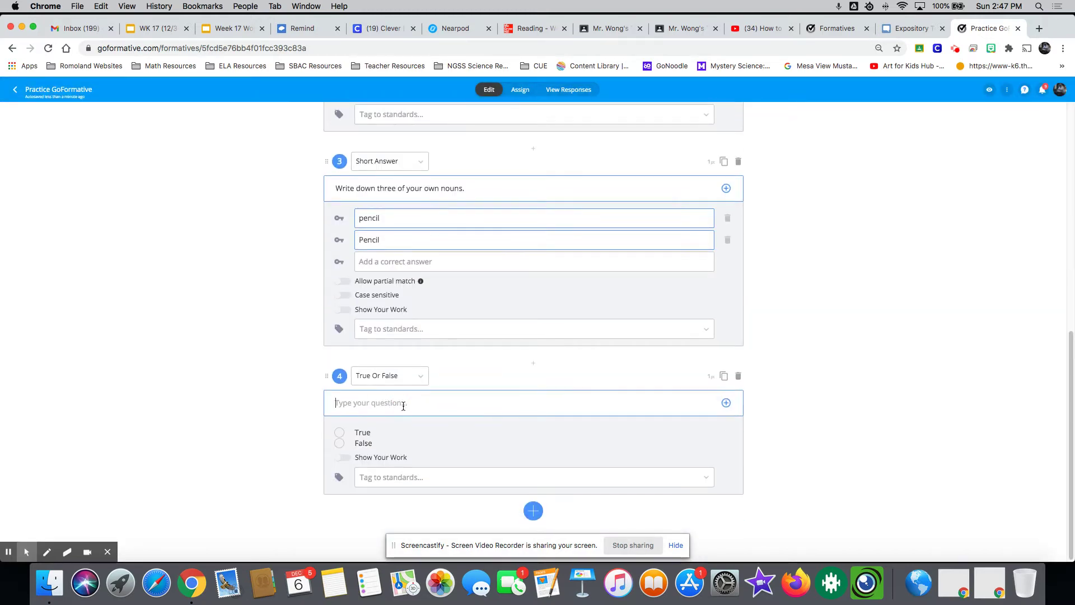
{"action": "type", "text": "Is dog"}
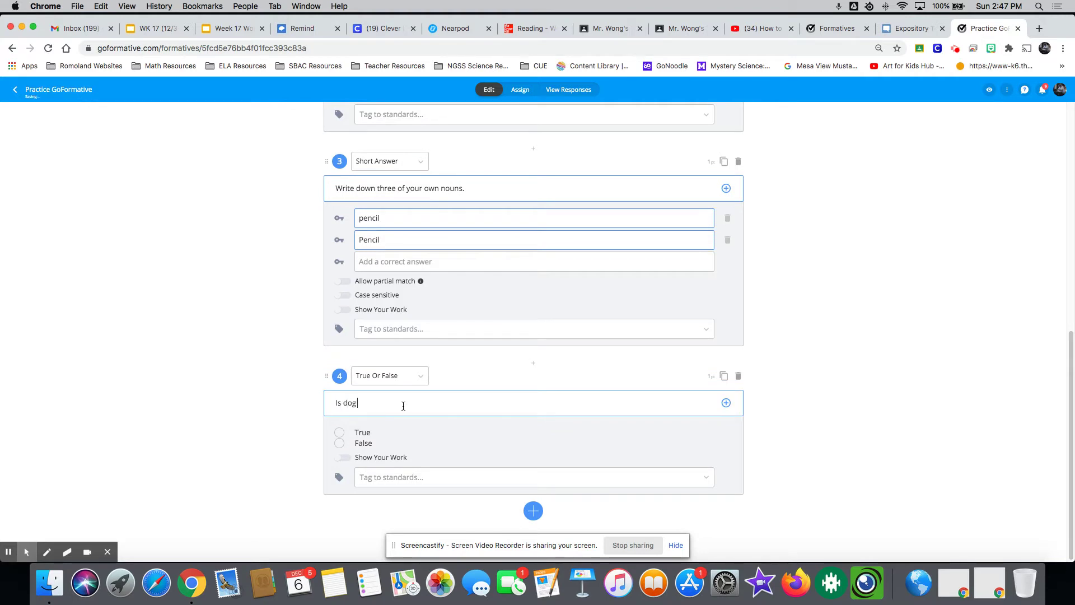
{"action": "type", "text": " a noun?"}
{"action": "left_click", "coordinate": [339, 433]}
Step: Add a matching question and consult the sample matching question in Untitled Formative 157
{"action": "left_click", "coordinate": [535, 511]}
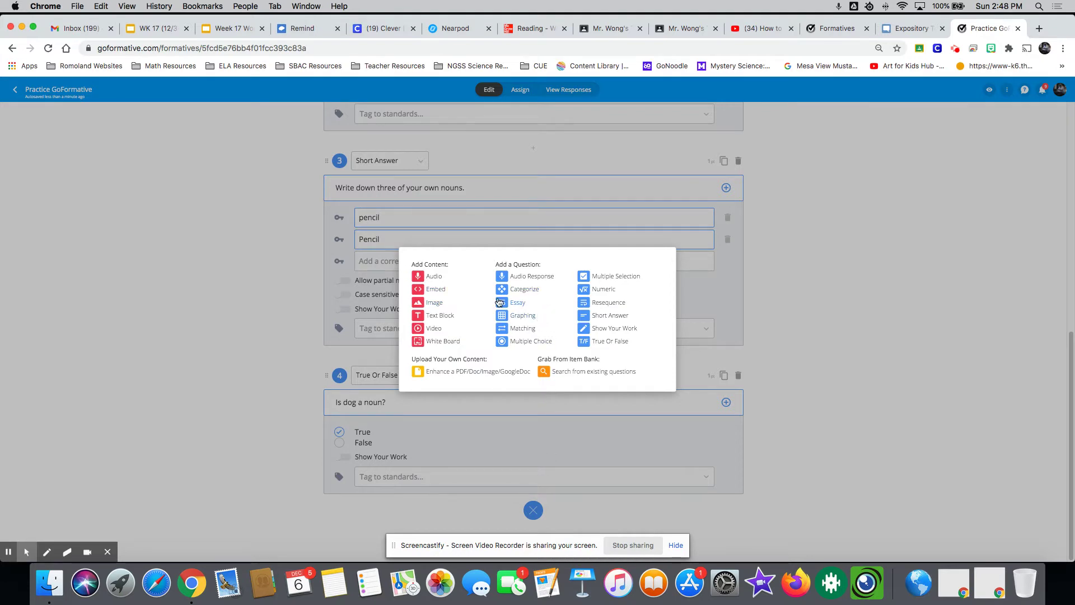
{"action": "left_click", "coordinate": [519, 332]}
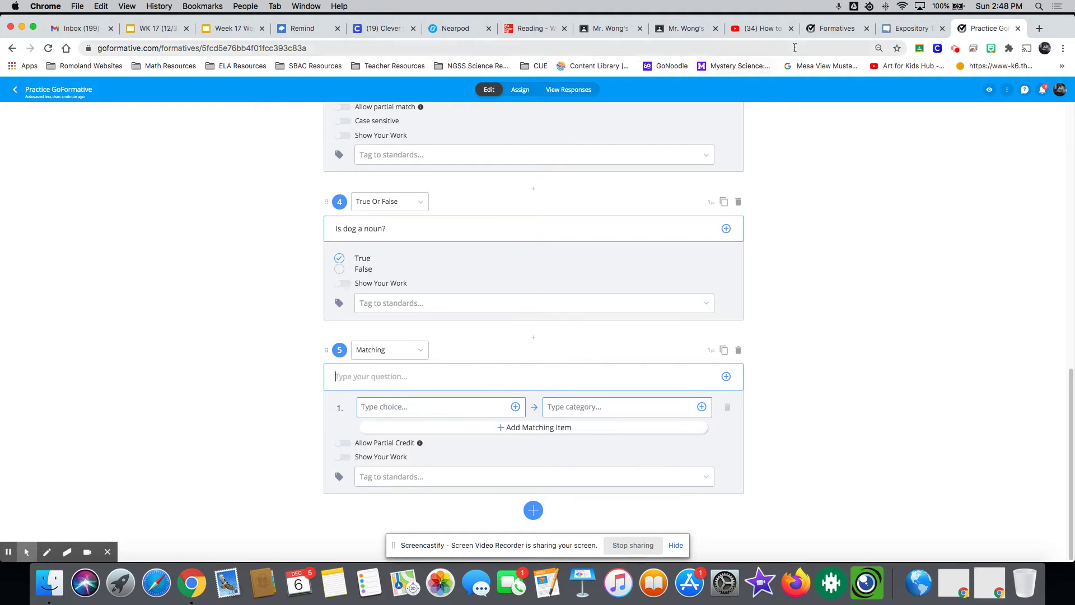
{"action": "left_click", "coordinate": [823, 31]}
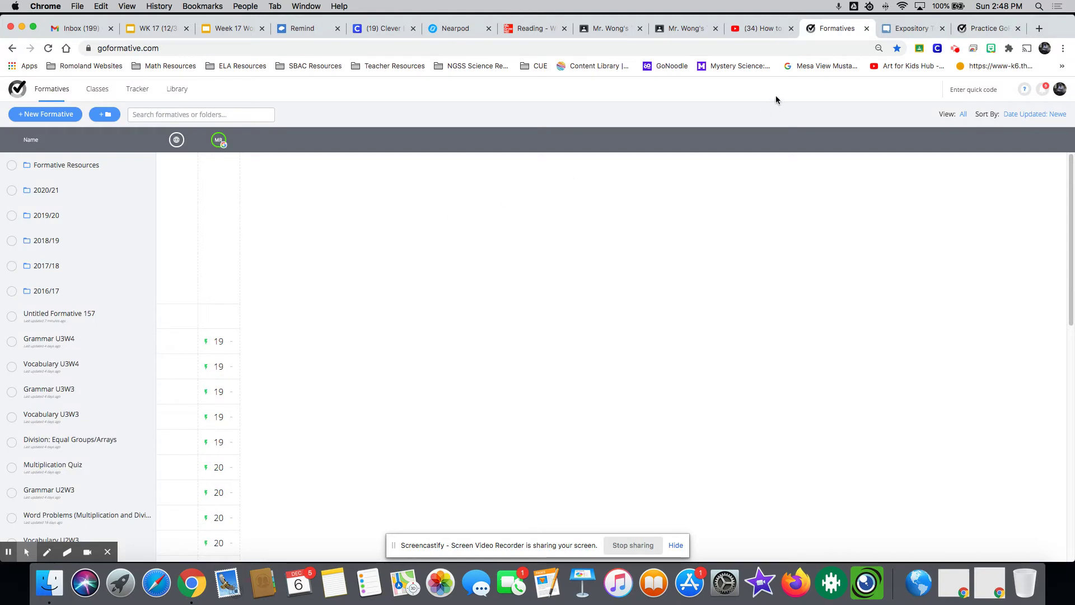
{"action": "left_click", "coordinate": [77, 315]}
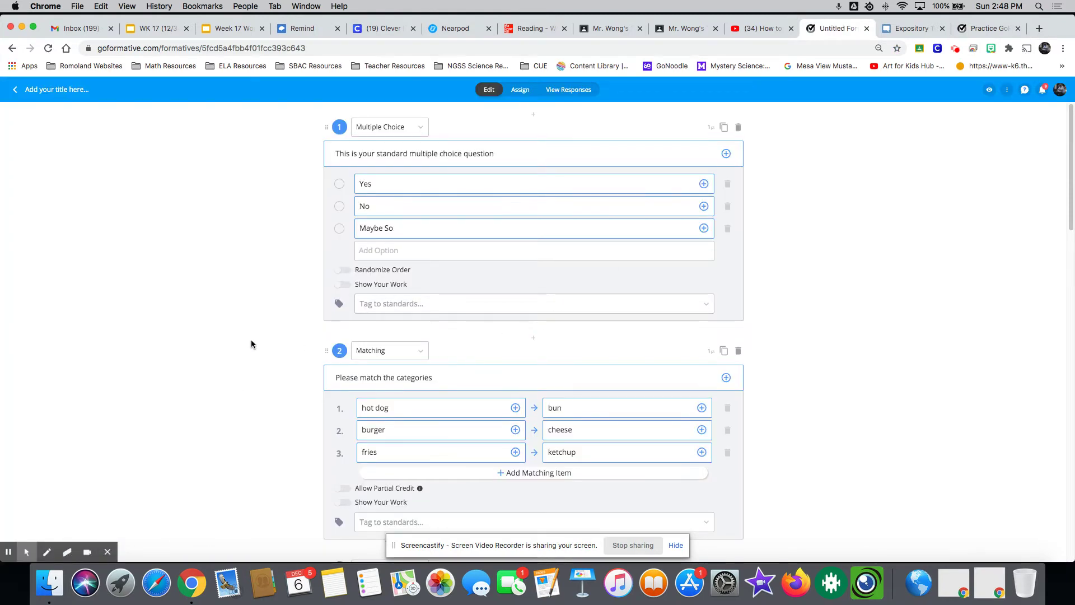
Step: Back in Practice GoFormative, word the matching question "Match what goes with each food item."
{"action": "left_click", "coordinate": [968, 33]}
{"action": "left_click", "coordinate": [420, 377]}
{"action": "type", "text": "M<atc"}
{"action": "key", "text": "BackSpace"}
{"action": "key", "text": "BackSpace"}
{"action": "key", "text": "BackSpace"}
{"action": "key", "text": "BackSpace"}
{"action": "type", "text": "a"}
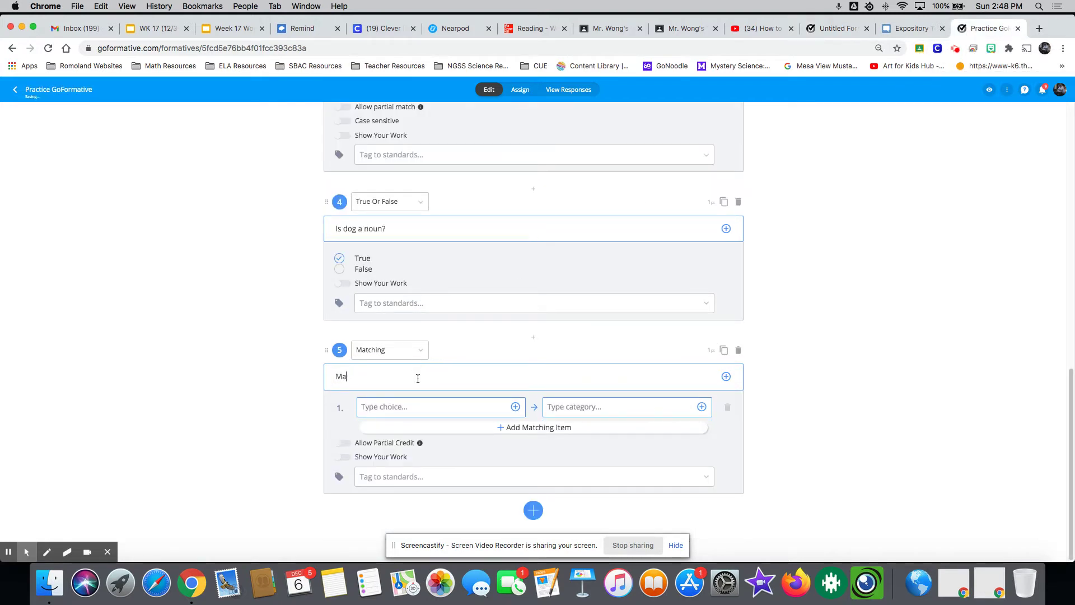
{"action": "type", "text": "tch what goes with each food item."}
Step: Fill in the first matching pair with "hot dog" as the choice and "hot dog bun" as the category
{"action": "left_click", "coordinate": [405, 407]}
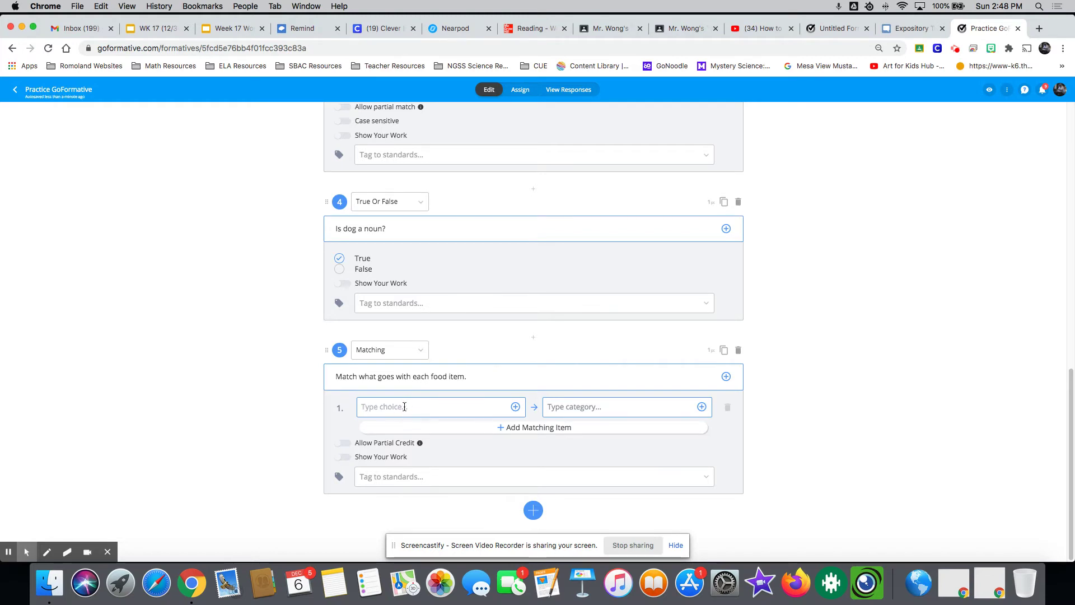
{"action": "type", "text": "ha"}
{"action": "key", "text": "BackSpace"}
{"action": "type", "text": "ot dog"}
{"action": "left_click", "coordinate": [565, 407]}
{"action": "type", "text": "hot dog bun"}
Step: Add two more matching pairs: hamburger with cheese, and ice cream with cone
{"action": "left_click", "coordinate": [537, 432]}
{"action": "left_click", "coordinate": [410, 430]}
{"action": "type", "text": "ham"}
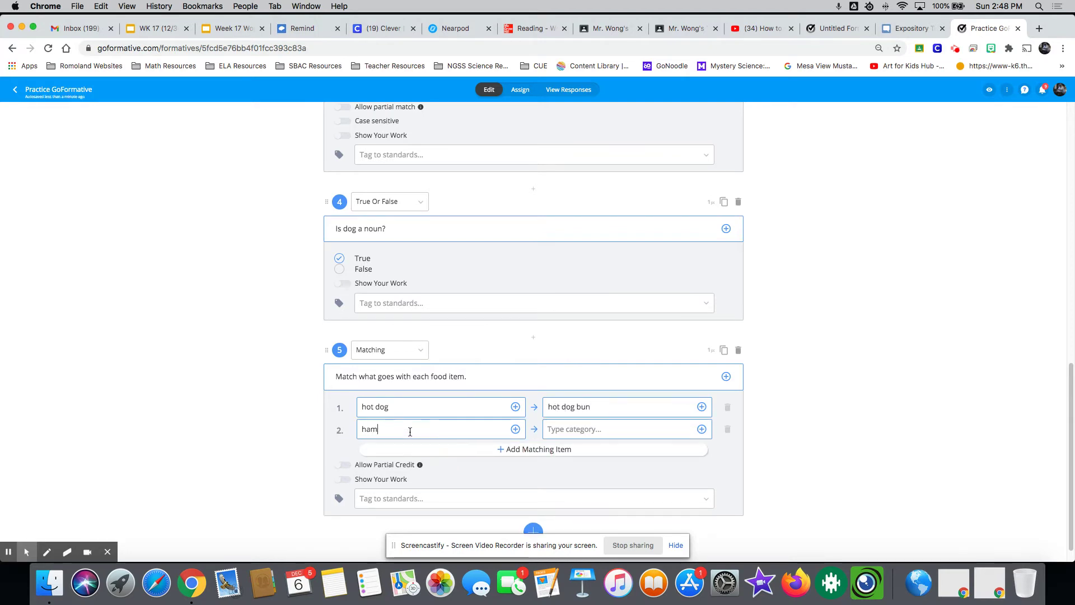
{"action": "type", "text": "burger"}
{"action": "left_click", "coordinate": [563, 429]}
{"action": "type", "text": "cheese"}
{"action": "left_click", "coordinate": [529, 452]}
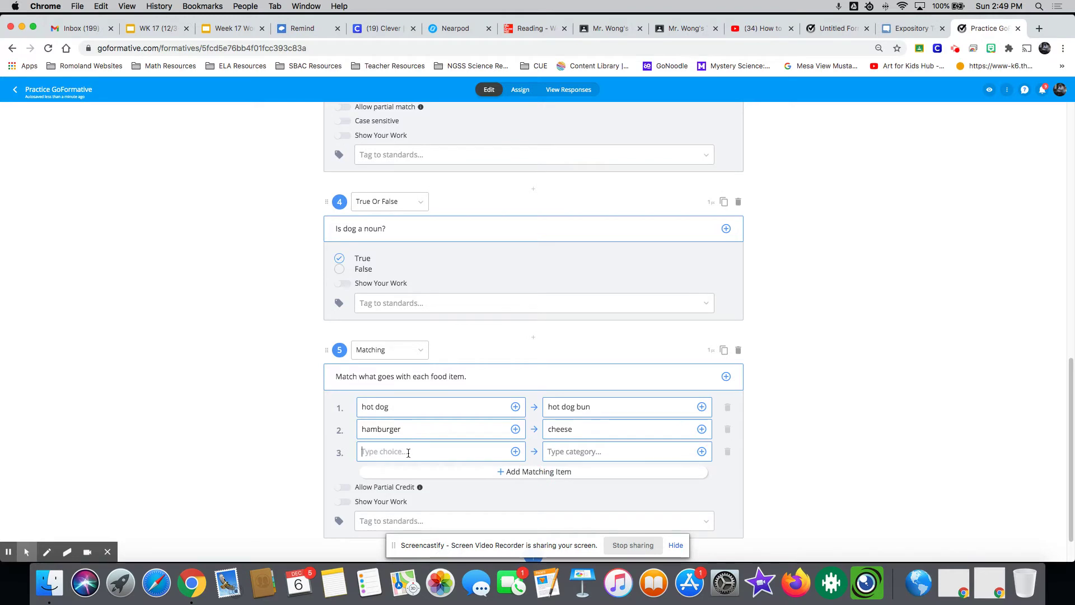
{"action": "type", "text": "ice cream"}
{"action": "left_click", "coordinate": [566, 452]}
{"action": "type", "text": "cone"}
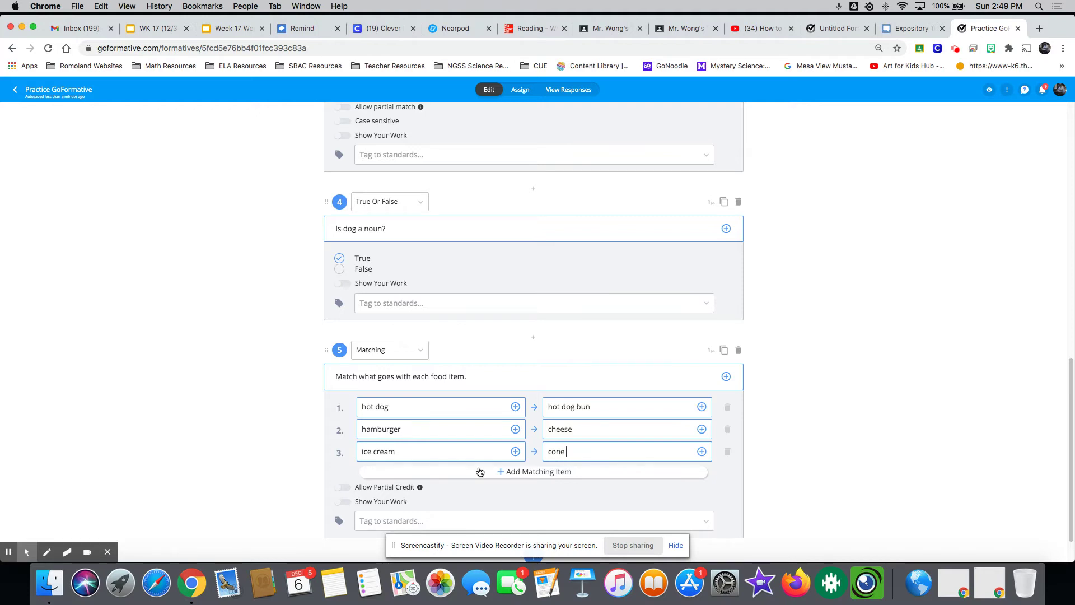
Step: Add a categorize question reading "Put in the correct groups for nouns and verbs"
{"action": "scroll", "coordinate": [276, 459], "scroll_direction": "down", "scroll_amount": 2}
{"action": "left_click", "coordinate": [531, 509]}
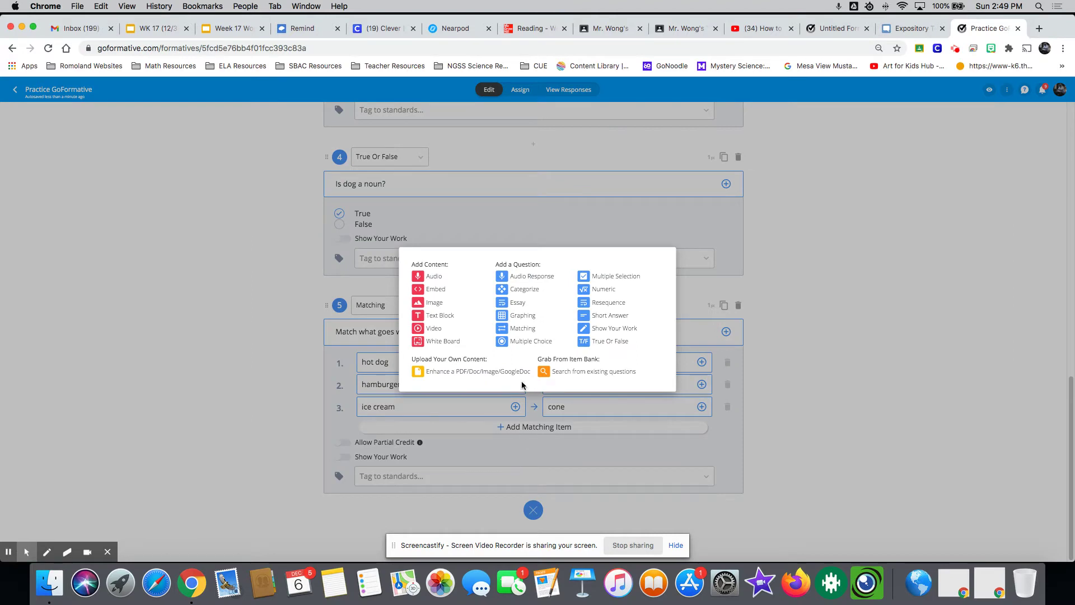
{"action": "left_click", "coordinate": [525, 289]}
{"action": "scroll", "coordinate": [284, 441], "scroll_direction": "down", "scroll_amount": 5}
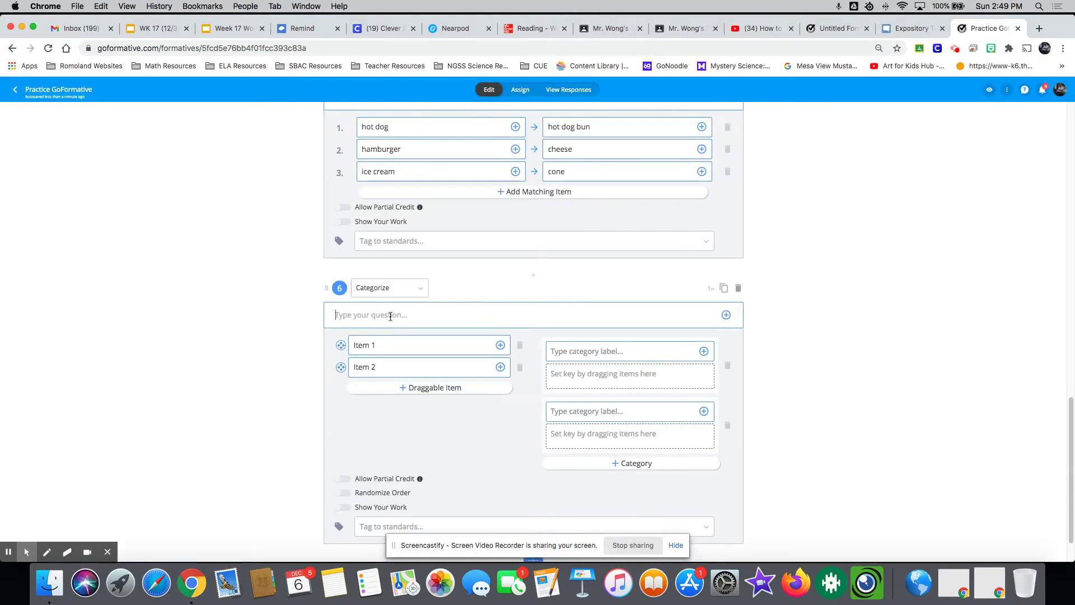
{"action": "type", "text": "Put in"}
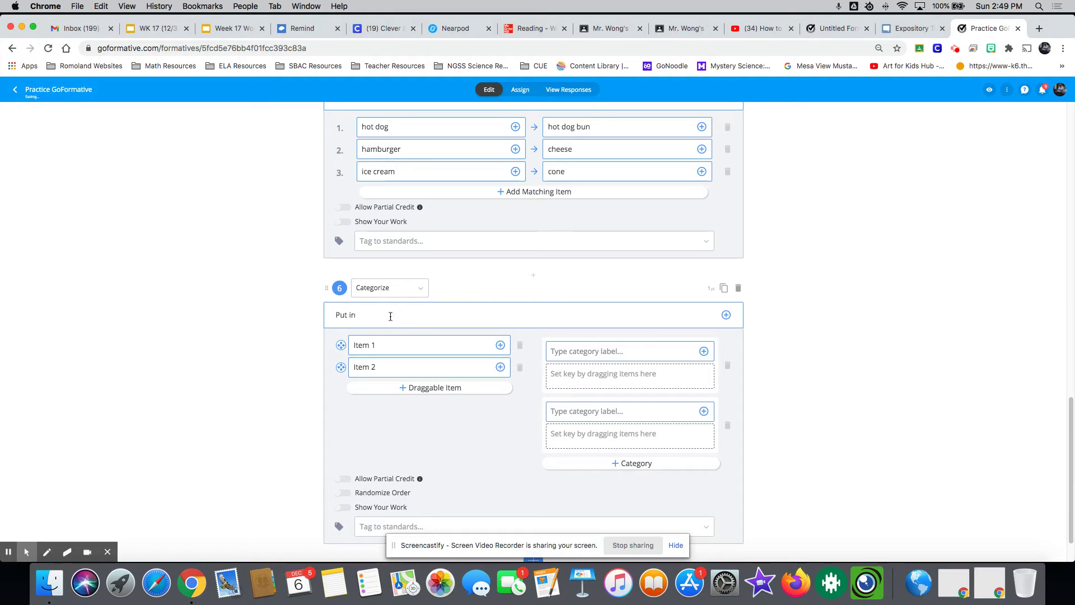
{"action": "type", "text": " the correct groups"}
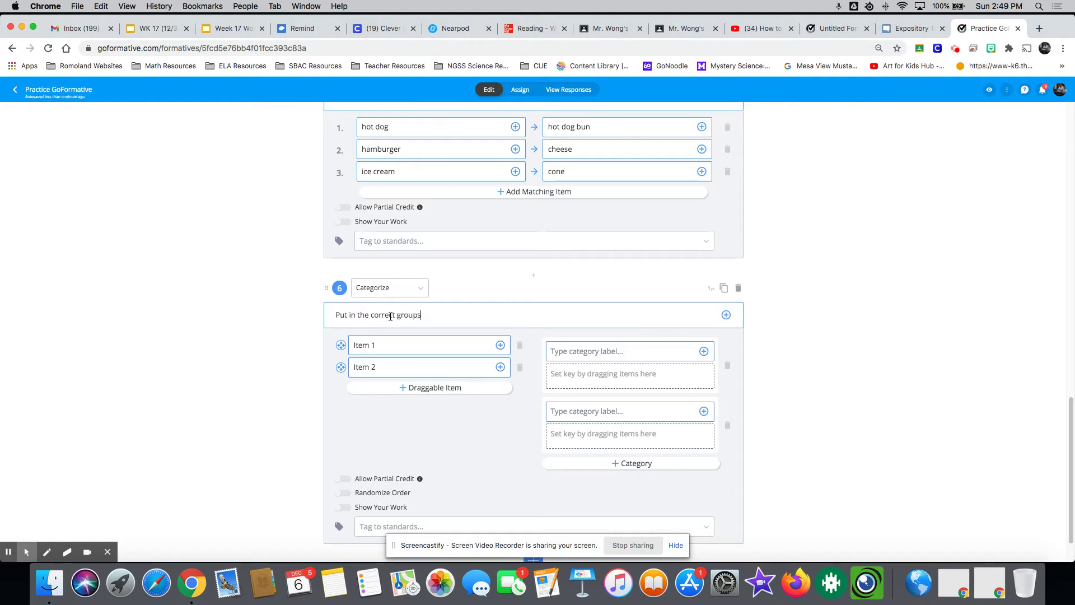
{"action": "type", "text": " for nouns and verbs"}
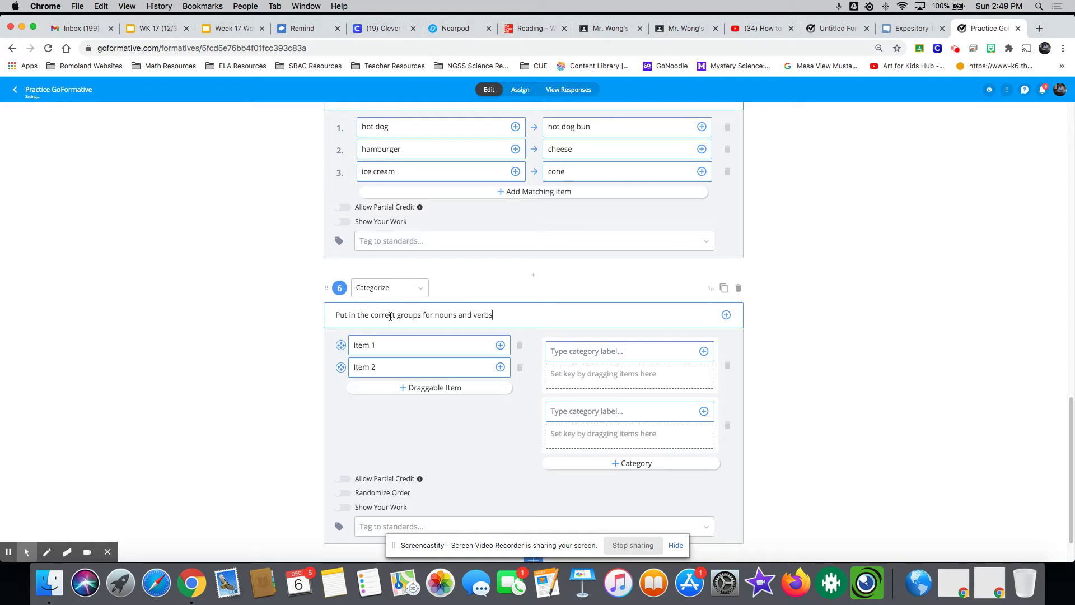
Step: Label the categorize question's two categories noun and verb
{"action": "left_click", "coordinate": [595, 353]}
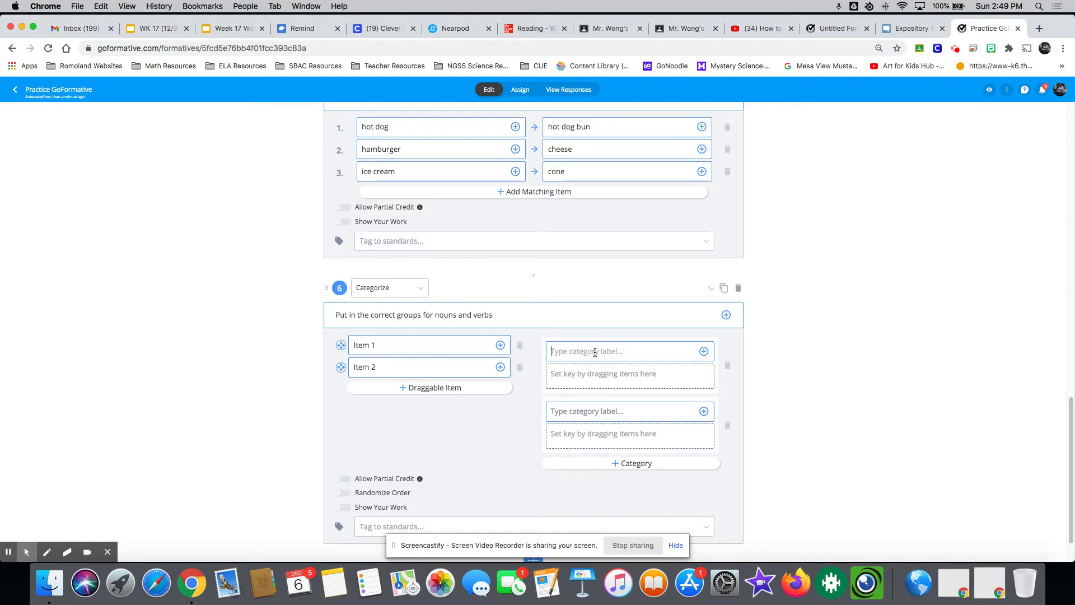
{"action": "type", "text": "noun"}
{"action": "key", "text": "BackSpace"}
{"action": "key", "text": "BackSpace"}
{"action": "type", "text": "un"}
{"action": "left_click", "coordinate": [590, 412]}
{"action": "type", "text": "verb"}
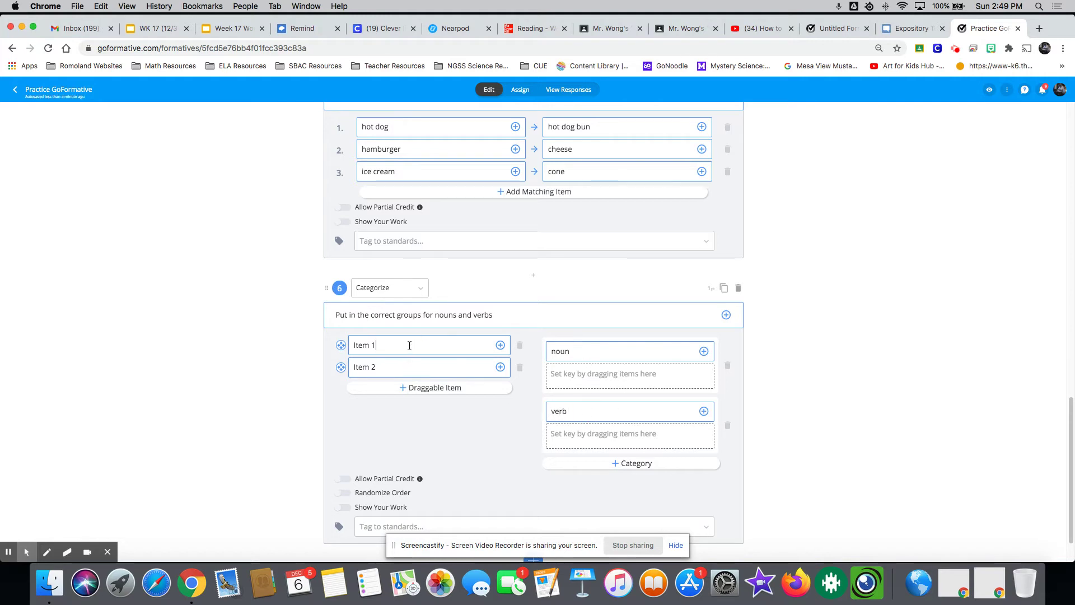
Step: Rename the categorize question's first two draggable items to "dog" and "running"
{"action": "key", "text": "BackSpace"}
{"action": "key", "text": "BackSpace"}
{"action": "key", "text": "BackSpace"}
{"action": "key", "text": "BackSpace"}
{"action": "type", "text": "dog"}
{"action": "left_click", "coordinate": [416, 367]}
{"action": "key", "text": "super+a"}
{"action": "type", "text": "running"}
Step: Add two more draggable items to the categorize question, "fish" and "skiing"
{"action": "left_click", "coordinate": [414, 389]}
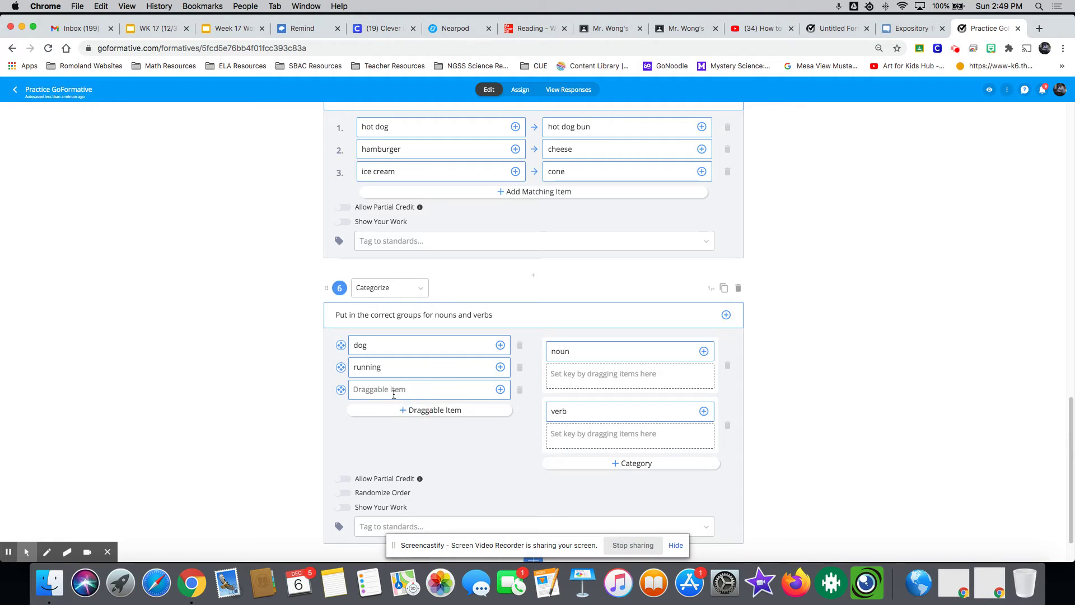
{"action": "type", "text": "fish"}
{"action": "left_click", "coordinate": [428, 412]}
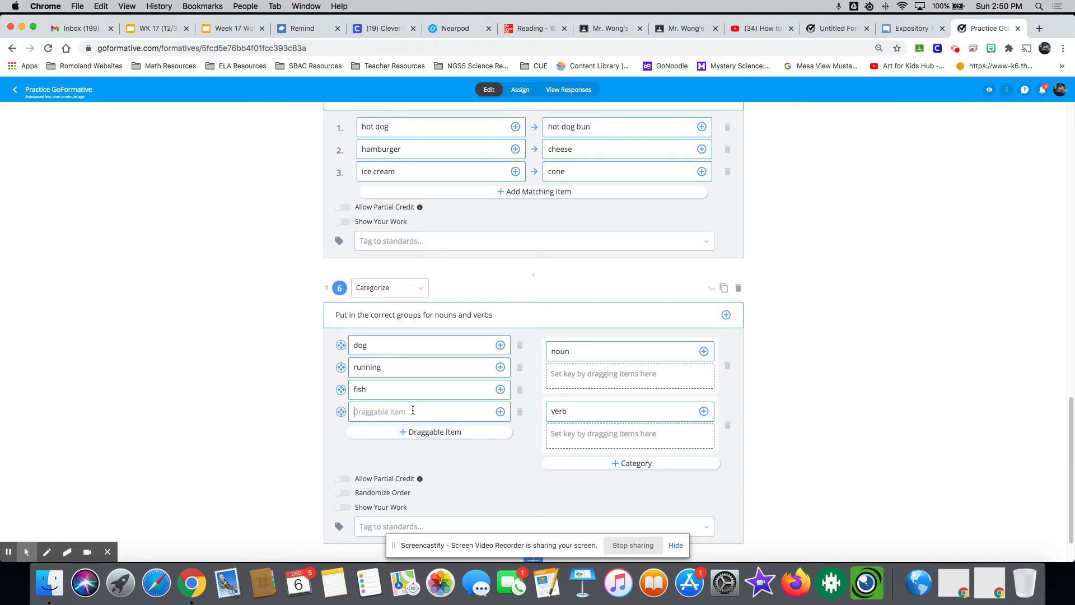
{"action": "type", "text": "happy"}
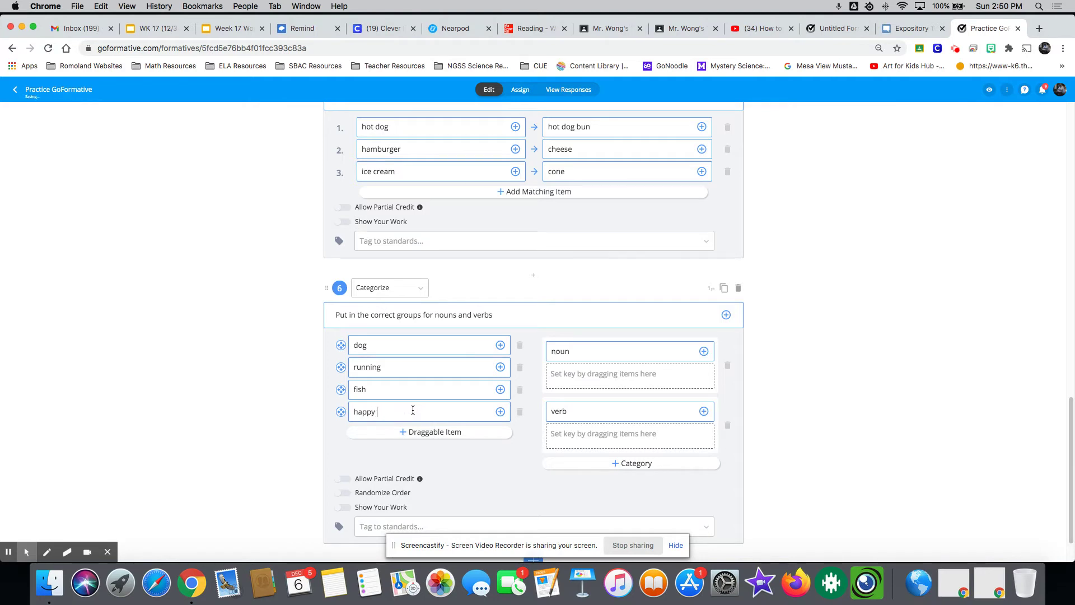
{"action": "key", "text": "BackSpace"}
{"action": "key", "text": "BackSpace"}
{"action": "key", "text": "BackSpace"}
{"action": "key", "text": "BackSpace"}
{"action": "type", "text": "skiing"}
Step: Set the categorize answer key with dog and fish under noun and running under verb
{"action": "scroll", "coordinate": [242, 394], "scroll_direction": "down", "scroll_amount": 1}
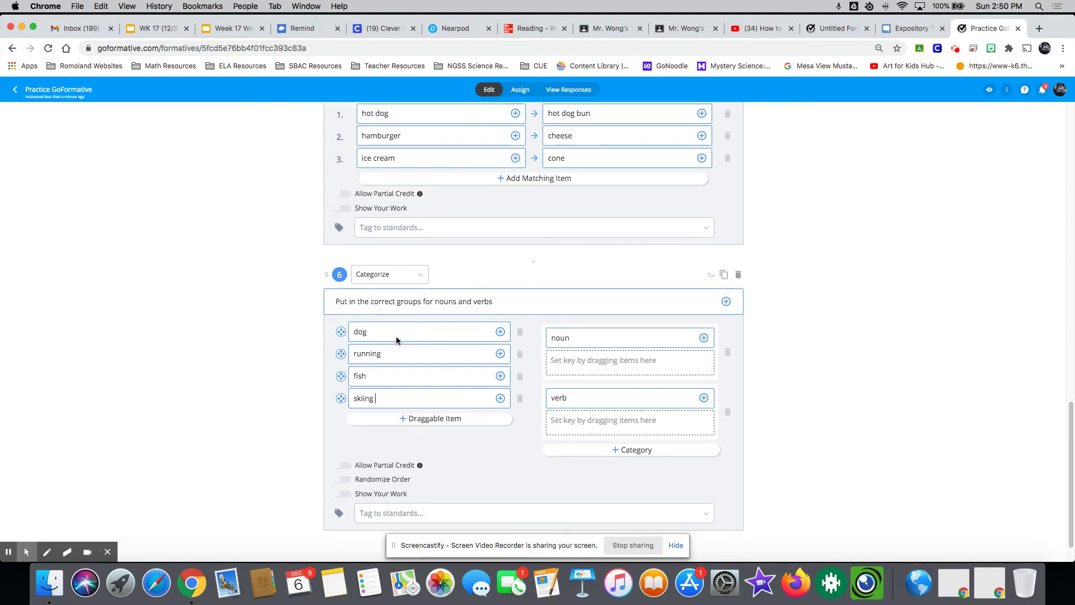
{"action": "left_click", "coordinate": [457, 341]}
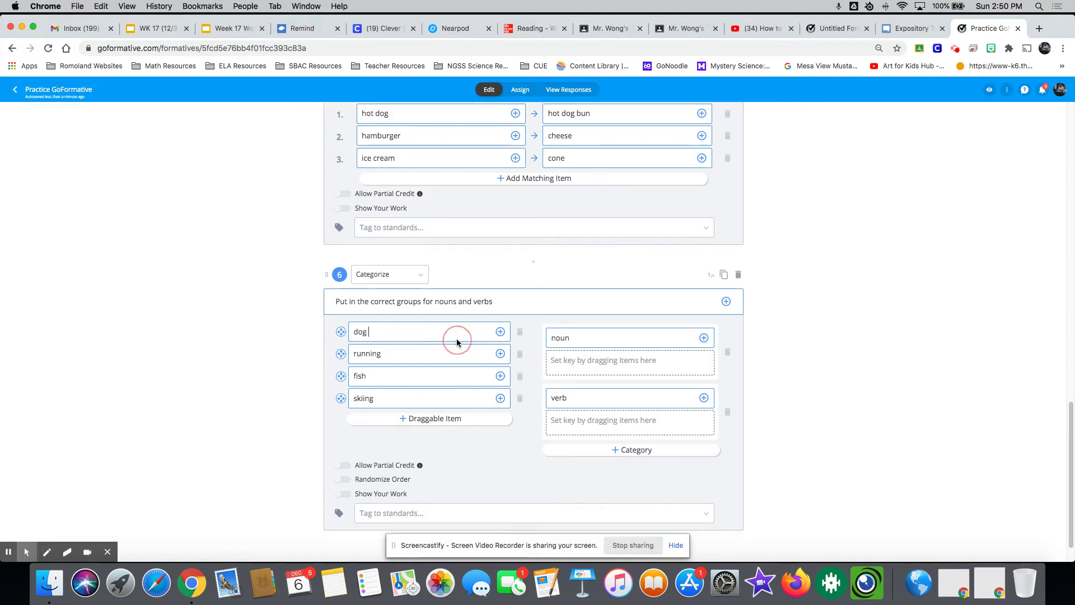
{"action": "left_click", "coordinate": [501, 334]}
{"action": "left_click_drag", "start_coordinate": [341, 333], "coordinate": [536, 362]}
{"action": "left_click_drag", "start_coordinate": [342, 354], "coordinate": [555, 427]}
{"action": "left_click_drag", "start_coordinate": [345, 381], "coordinate": [596, 351]}
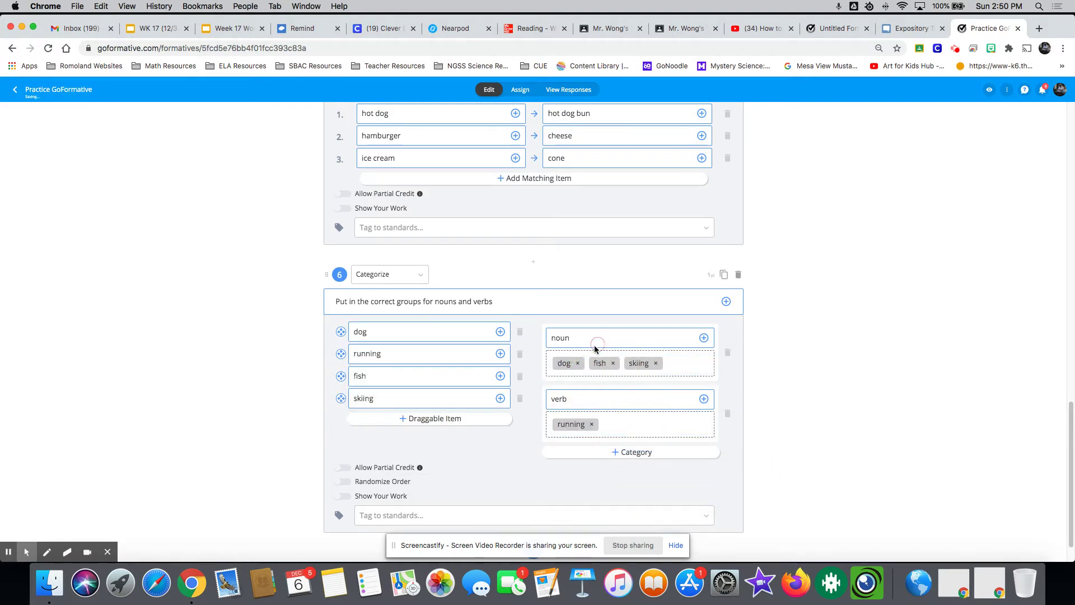
Step: Take skiing out of the noun category's answer key and assign it to verb
{"action": "left_click_drag", "start_coordinate": [650, 373], "coordinate": [650, 392]}
{"action": "left_click", "coordinate": [656, 363]}
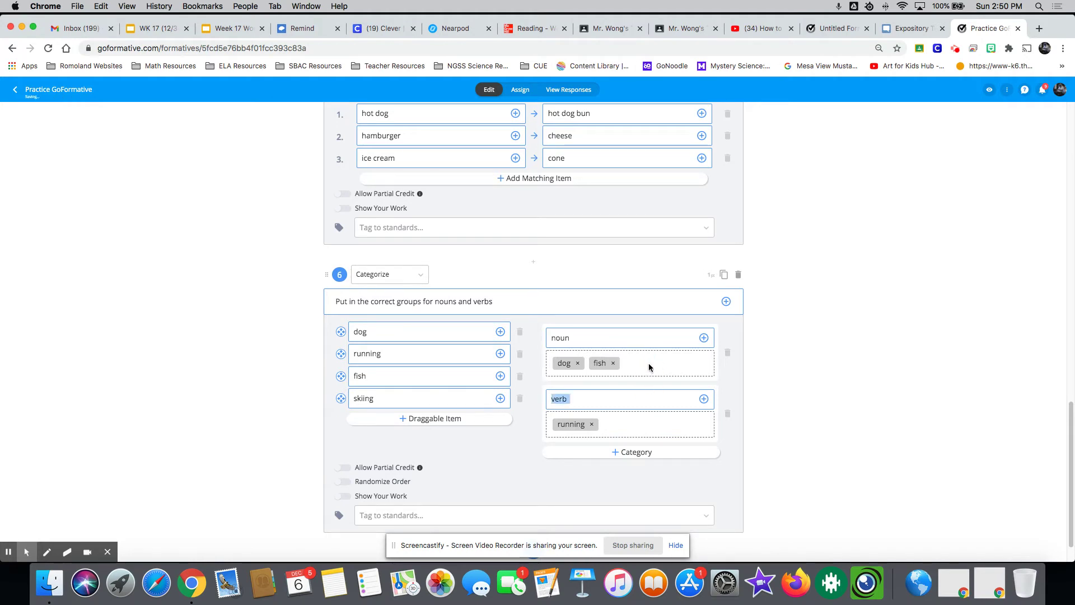
{"action": "left_click_drag", "start_coordinate": [342, 399], "coordinate": [643, 363]}
{"action": "left_click", "coordinate": [656, 363]}
{"action": "left_click_drag", "start_coordinate": [341, 399], "coordinate": [608, 432]}
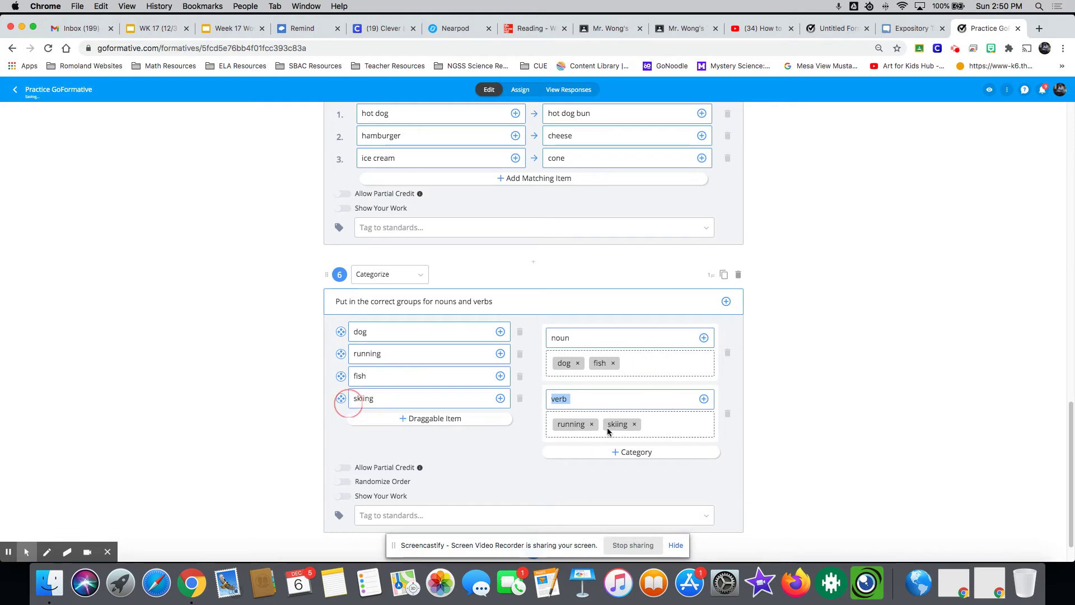
Step: Turn on partial credit and randomized order for the categorize question
{"action": "left_click", "coordinate": [346, 470]}
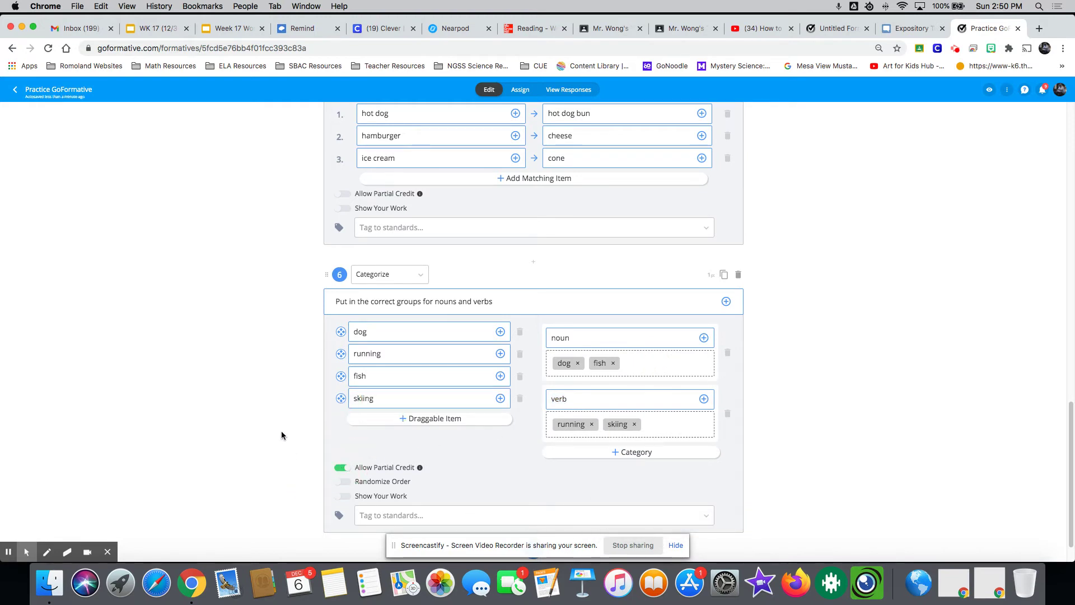
{"action": "left_click", "coordinate": [340, 482]}
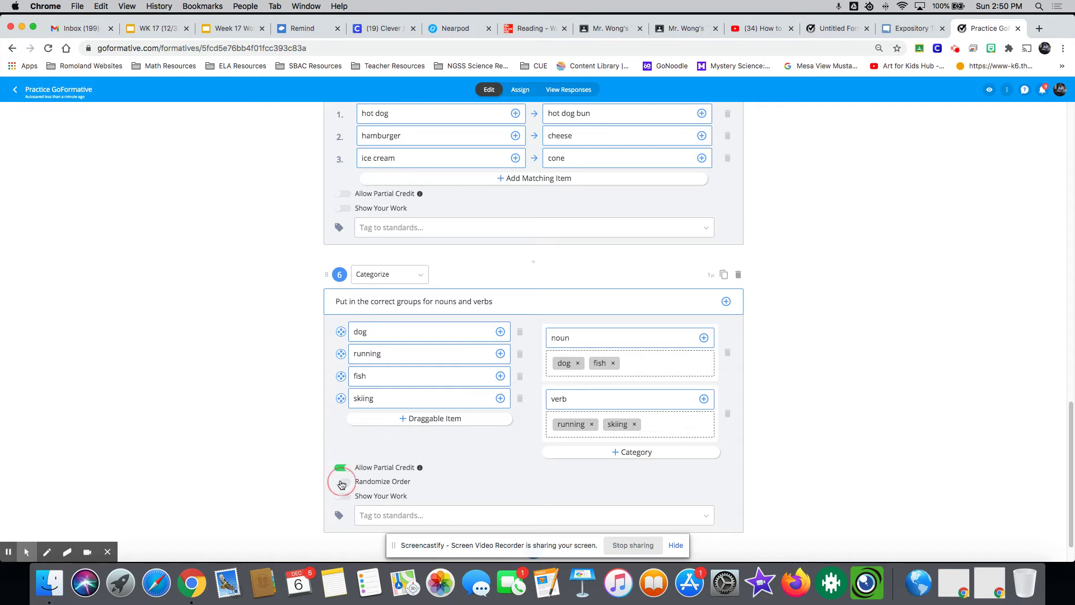
Step: Set the categorize question's value to 4 points and the multiple selection question's value to 3 points
{"action": "scroll", "coordinate": [284, 447], "scroll_direction": "down", "scroll_amount": 2}
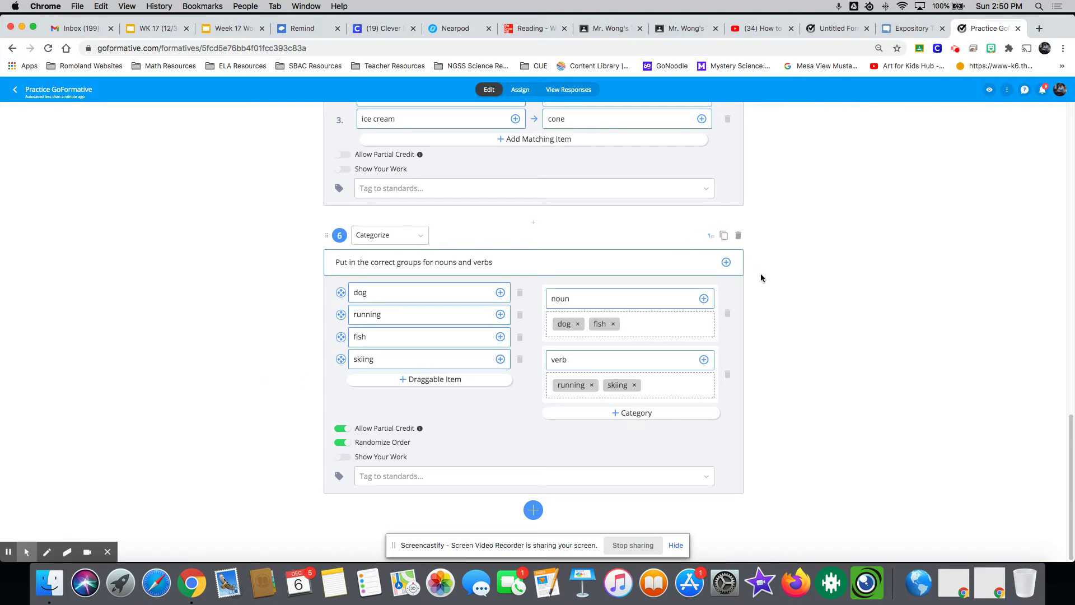
{"action": "left_click", "coordinate": [790, 321]}
{"action": "scroll", "coordinate": [750, 317], "scroll_direction": "up", "scroll_amount": 15}
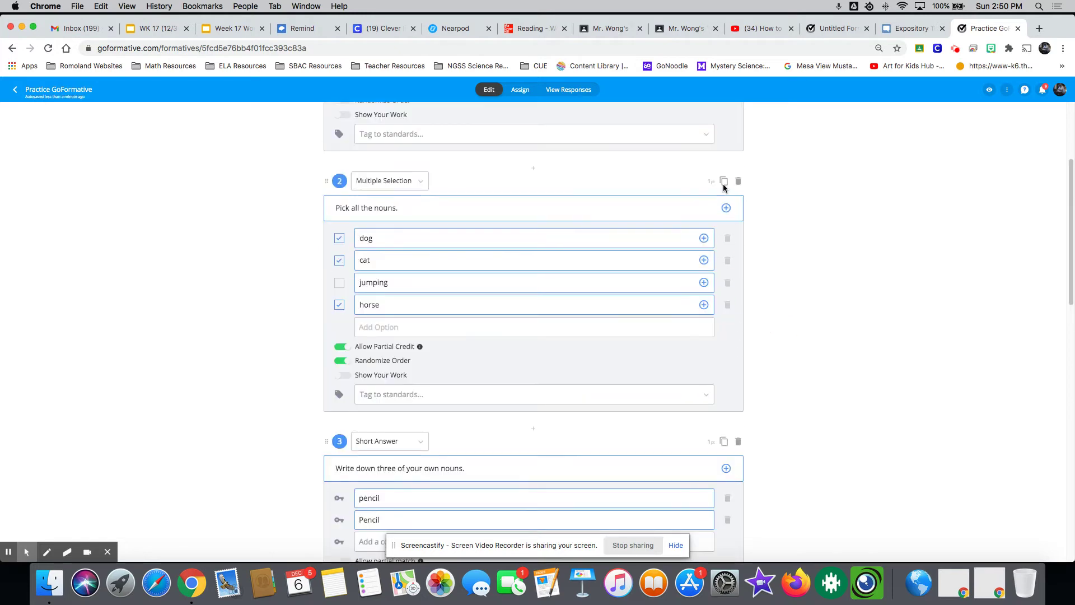
{"action": "left_click", "coordinate": [711, 180]}
{"action": "type", "text": "3"}
{"action": "left_click", "coordinate": [800, 262]}
{"action": "scroll", "coordinate": [800, 262], "scroll_direction": "up", "scroll_amount": 3}
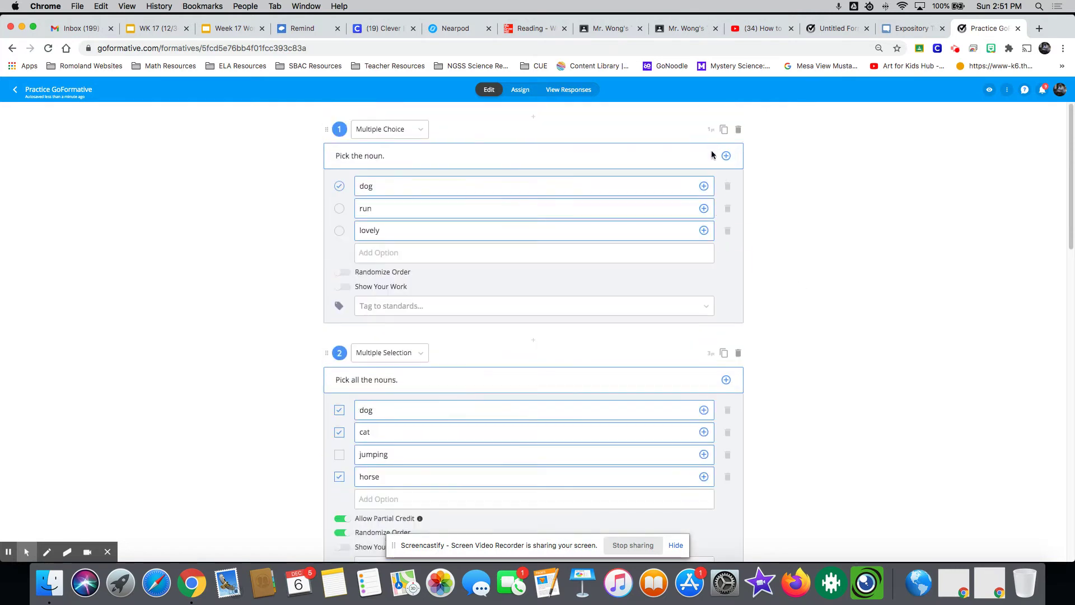
Step: Open the short answer question's point value for editing
{"action": "scroll", "coordinate": [660, 350], "scroll_direction": "down", "scroll_amount": 9}
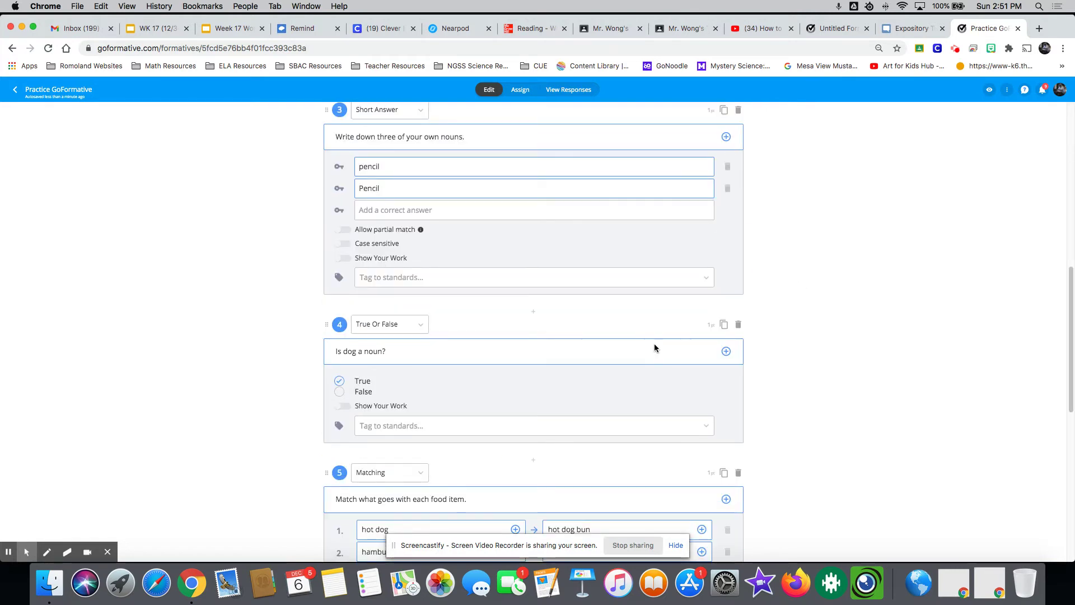
{"action": "scroll", "coordinate": [654, 344], "scroll_direction": "up", "scroll_amount": 2}
{"action": "left_click", "coordinate": [711, 202]}
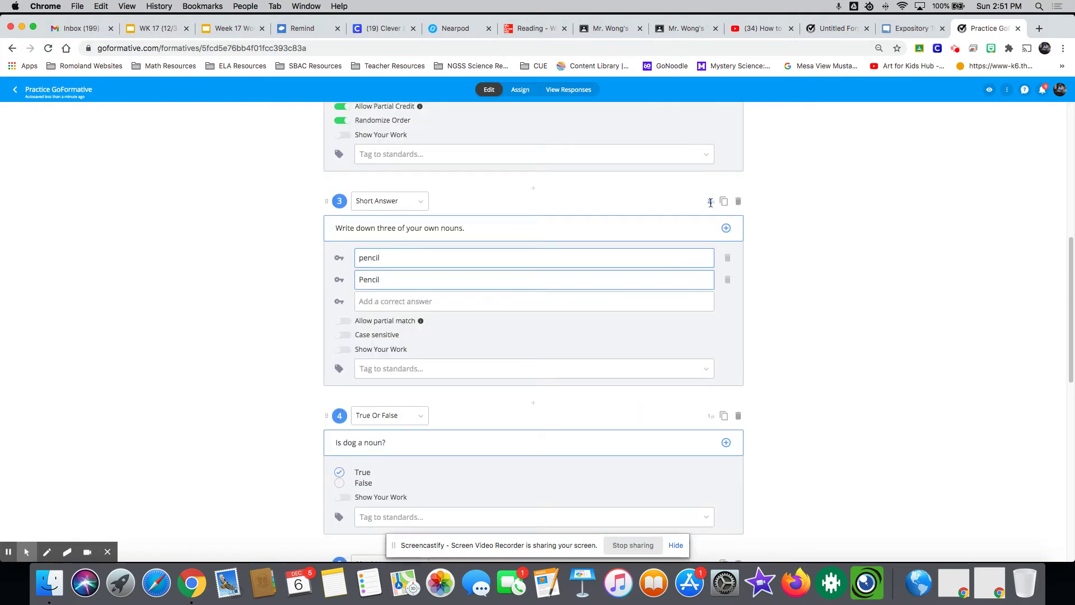
{"action": "left_click", "coordinate": [123, 361]}
{"action": "scroll", "coordinate": [274, 393], "scroll_direction": "down", "scroll_amount": 10}
{"action": "scroll", "coordinate": [274, 392], "scroll_direction": "down", "scroll_amount": 1}
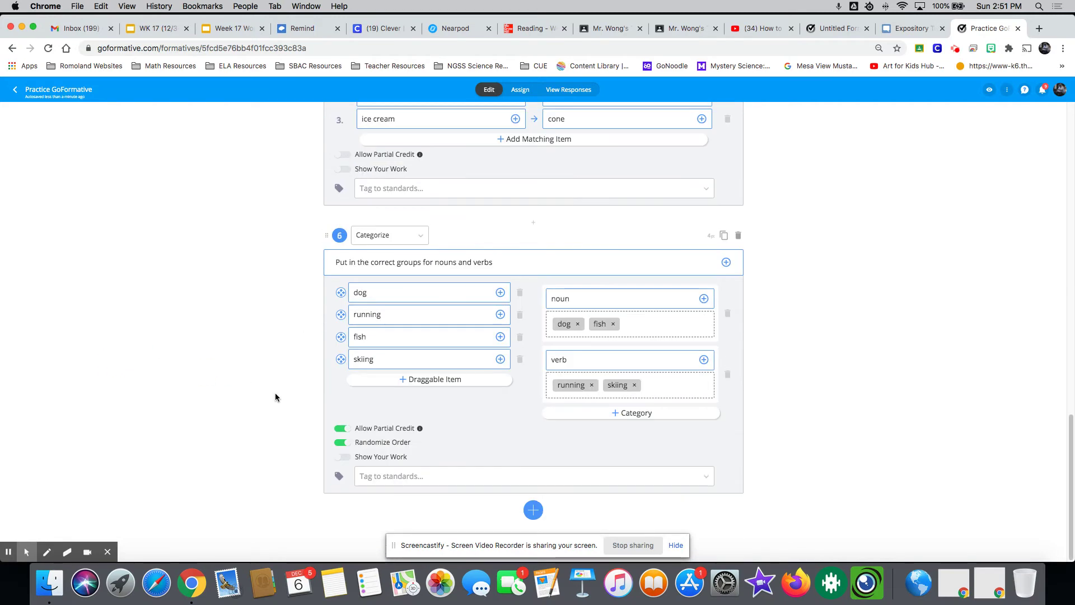
Step: Add an empty essay question and an empty graphing question at the end of the assignment
{"action": "left_click", "coordinate": [533, 510]}
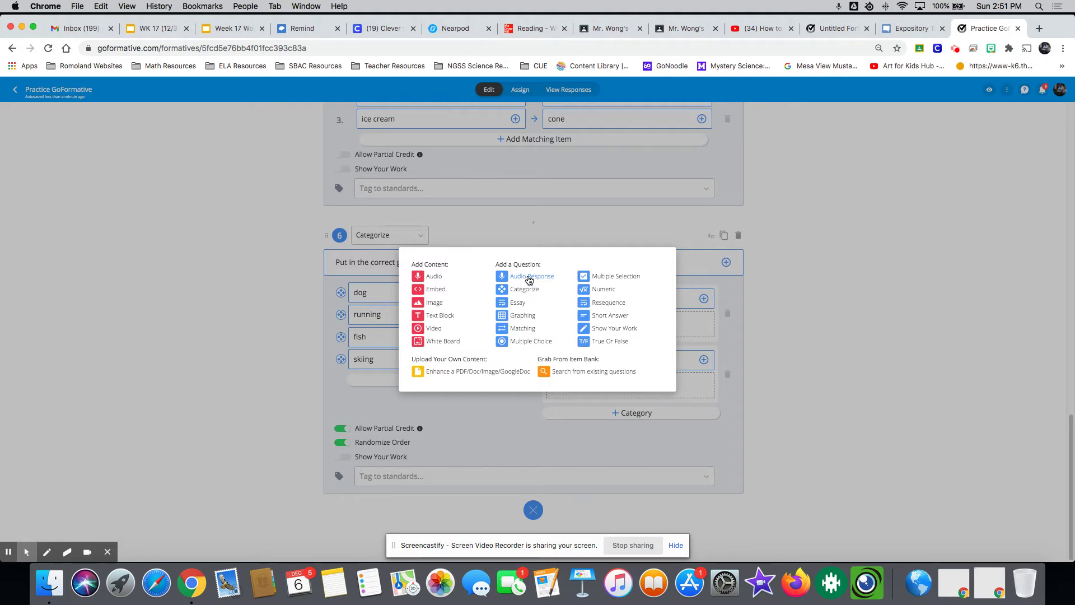
{"action": "left_click", "coordinate": [520, 307]}
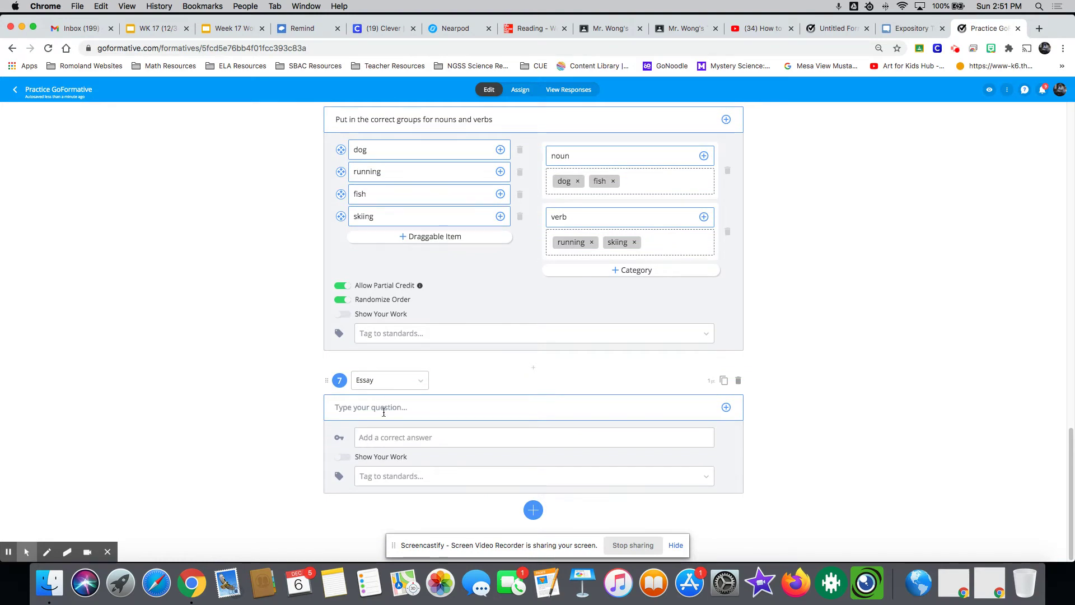
{"action": "left_click", "coordinate": [528, 508]}
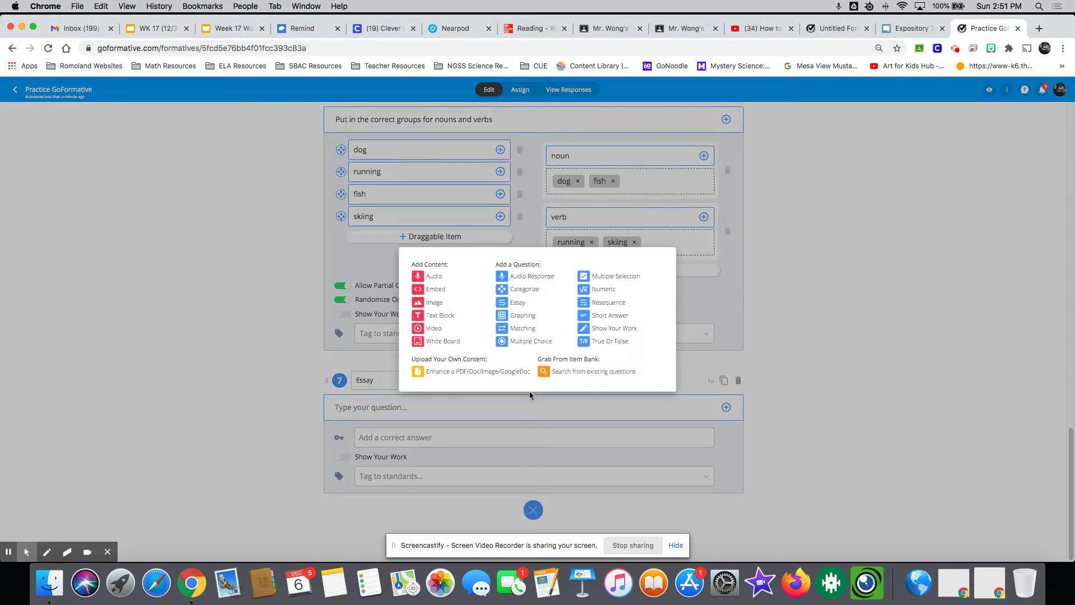
{"action": "left_click", "coordinate": [527, 317]}
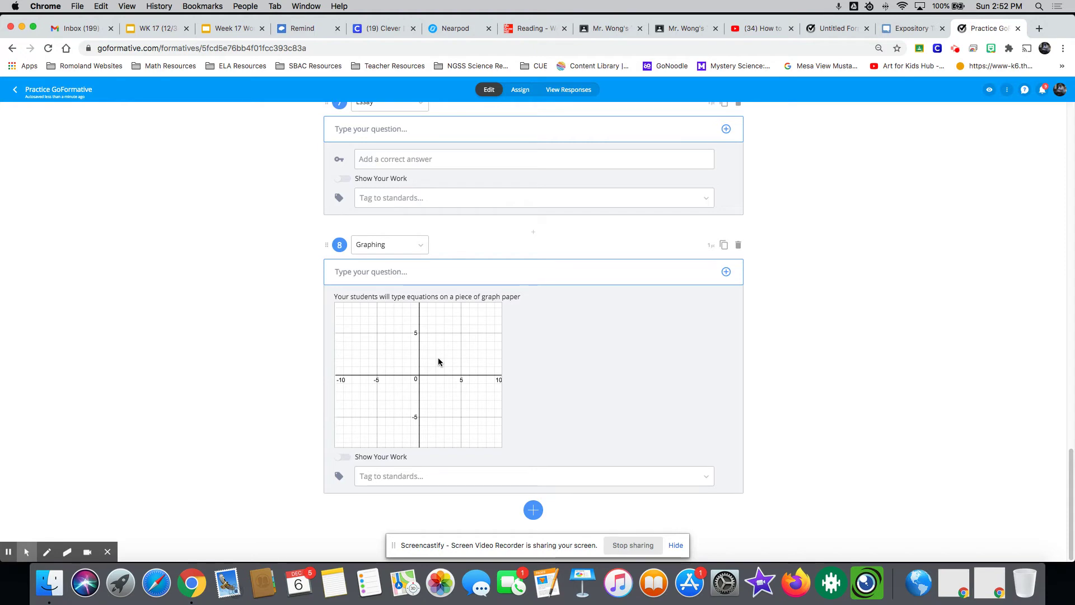
Step: Add a resequence question reading "Put into order" after the graphing question
{"action": "left_click", "coordinate": [534, 513]}
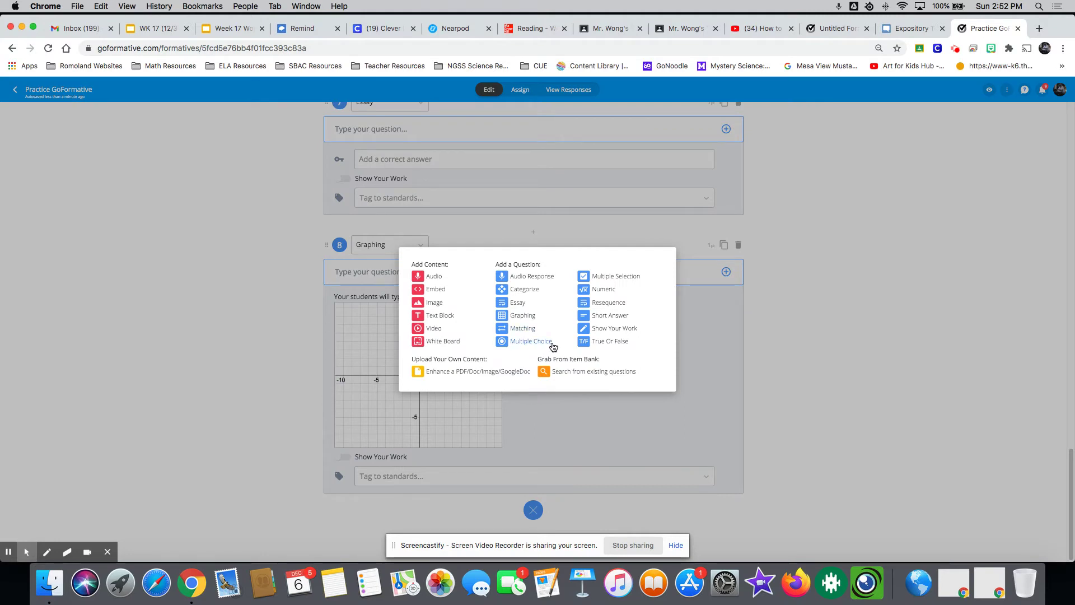
{"action": "left_click", "coordinate": [609, 302]}
{"action": "left_click", "coordinate": [400, 371]}
{"action": "type", "text": "PUt i"}
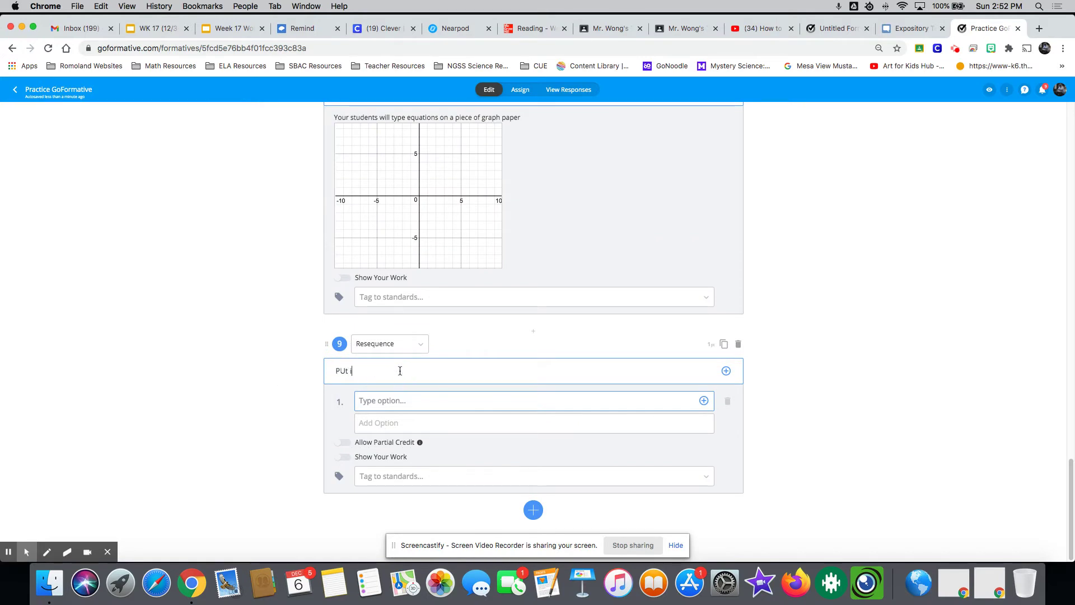
{"action": "type", "text": "t into order"}
Step: List "wake up", "eat" and "take nap" as the resequence options and allow partial credit
{"action": "type", "text": "wake up"}
{"action": "left_click", "coordinate": [399, 429]}
{"action": "type", "text": "eat"}
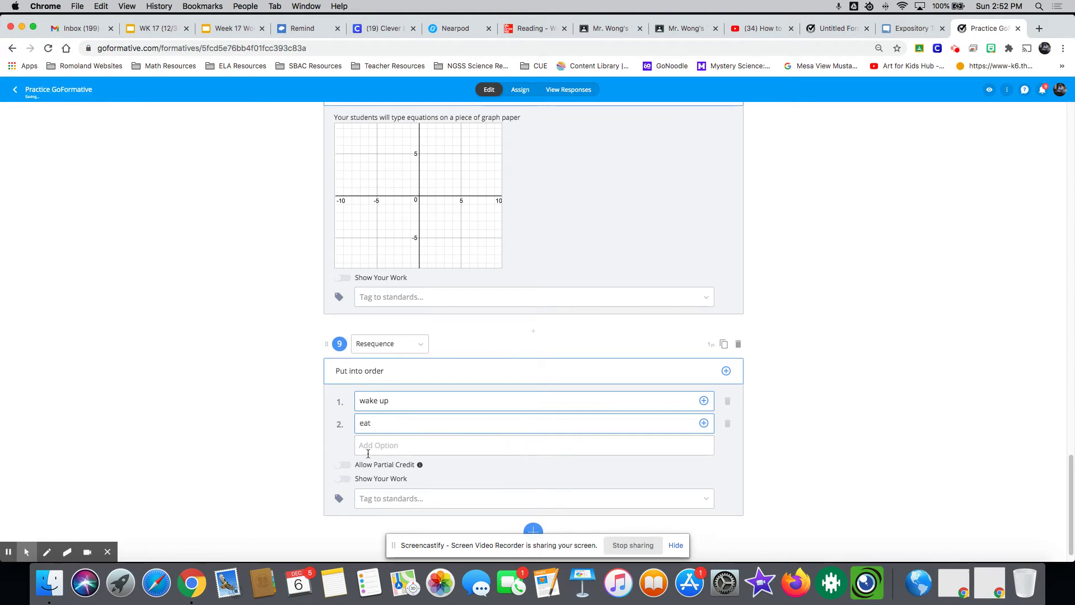
{"action": "left_click", "coordinate": [368, 451]}
{"action": "type", "text": "take nap"}
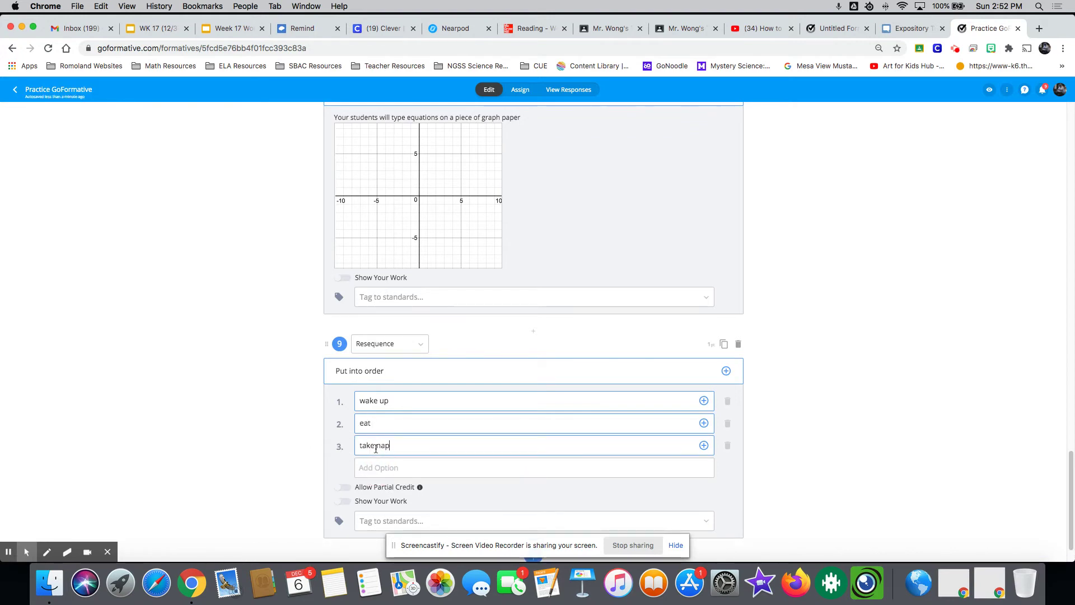
{"action": "left_click", "coordinate": [344, 490]}
{"action": "scroll", "coordinate": [324, 431], "scroll_direction": "down", "scroll_amount": 2}
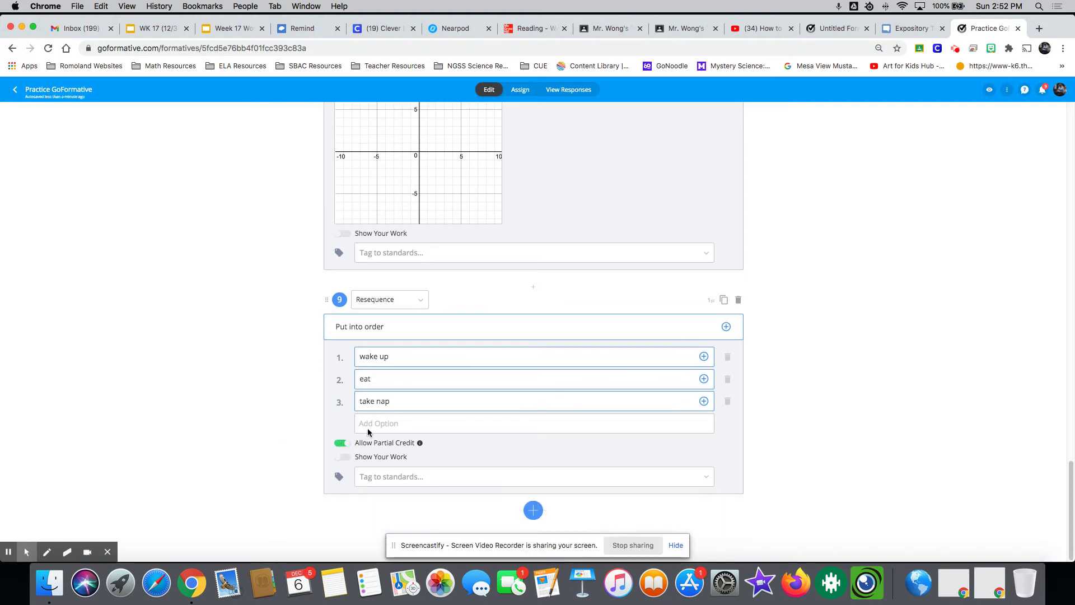
Step: Add an image content block below the resequence question
{"action": "left_click", "coordinate": [535, 510]}
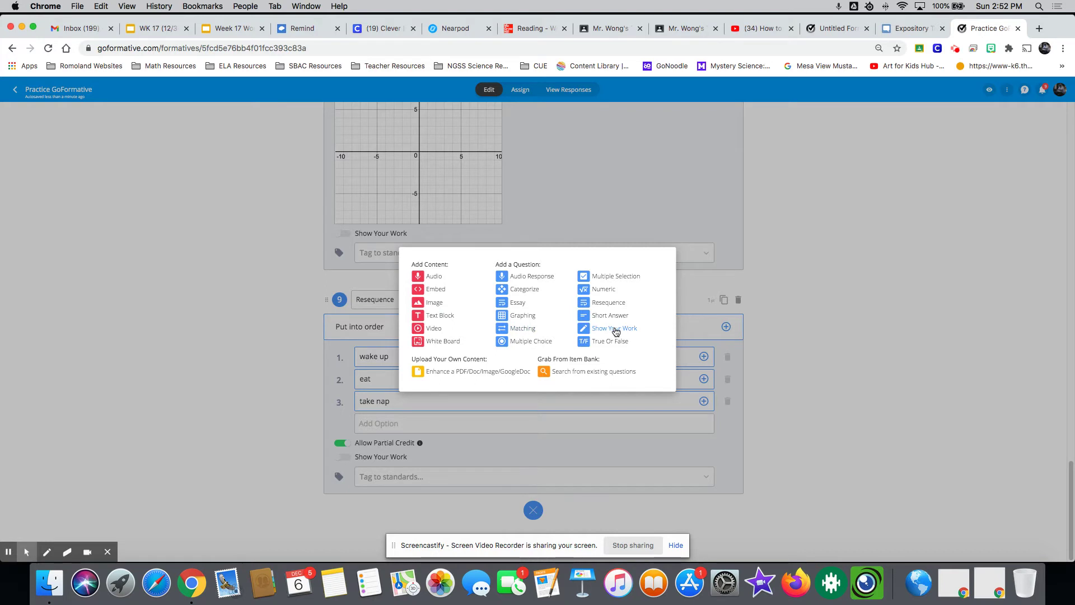
{"action": "left_click", "coordinate": [438, 308]}
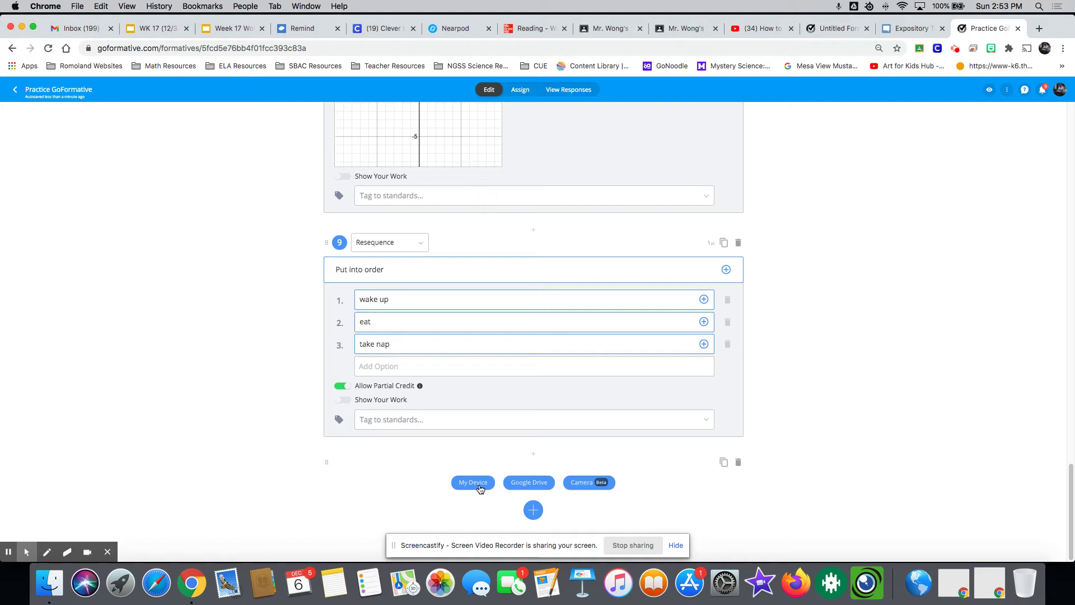
{"action": "left_click", "coordinate": [474, 483]}
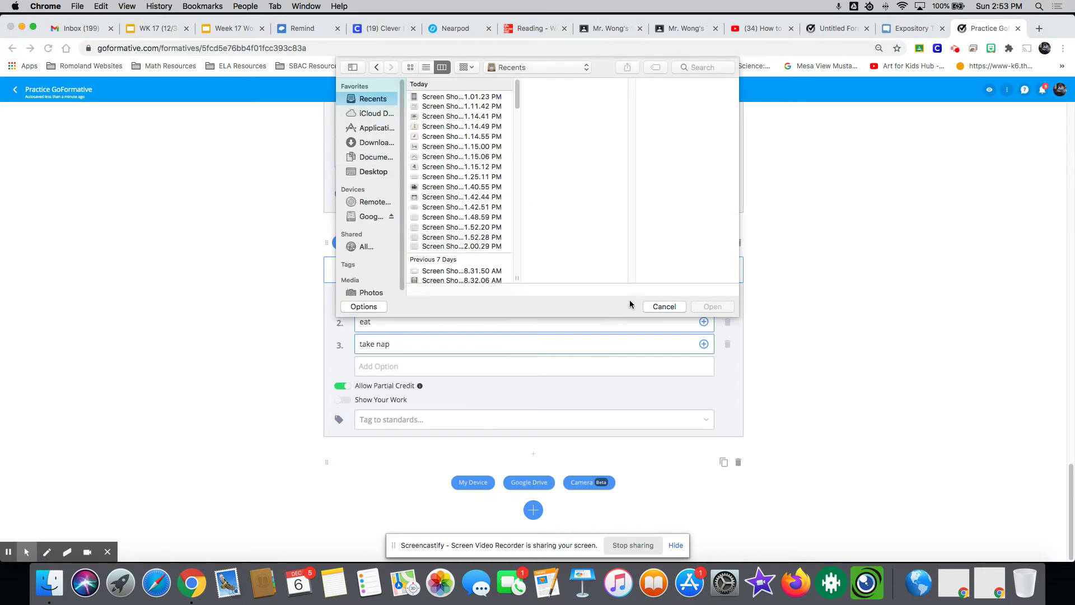
{"action": "left_click", "coordinate": [654, 307]}
{"action": "left_click", "coordinate": [514, 484]}
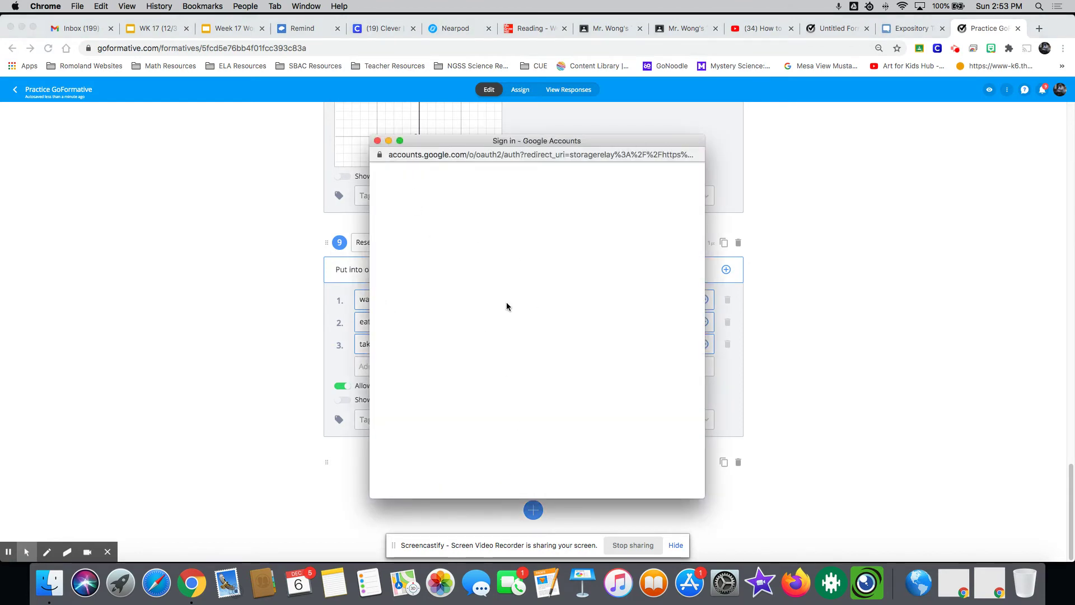
{"action": "left_click", "coordinate": [377, 141]}
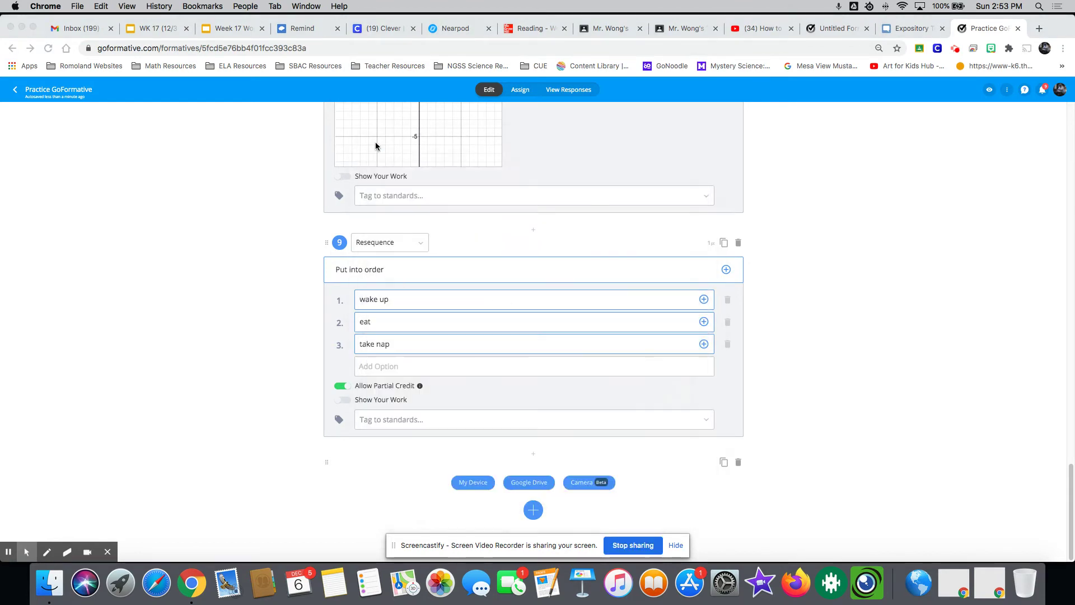
Step: Upload Fat Cat.jpg from the computer's Desktop folder into the image block
{"action": "left_click", "coordinate": [472, 482]}
{"action": "left_click", "coordinate": [480, 485]}
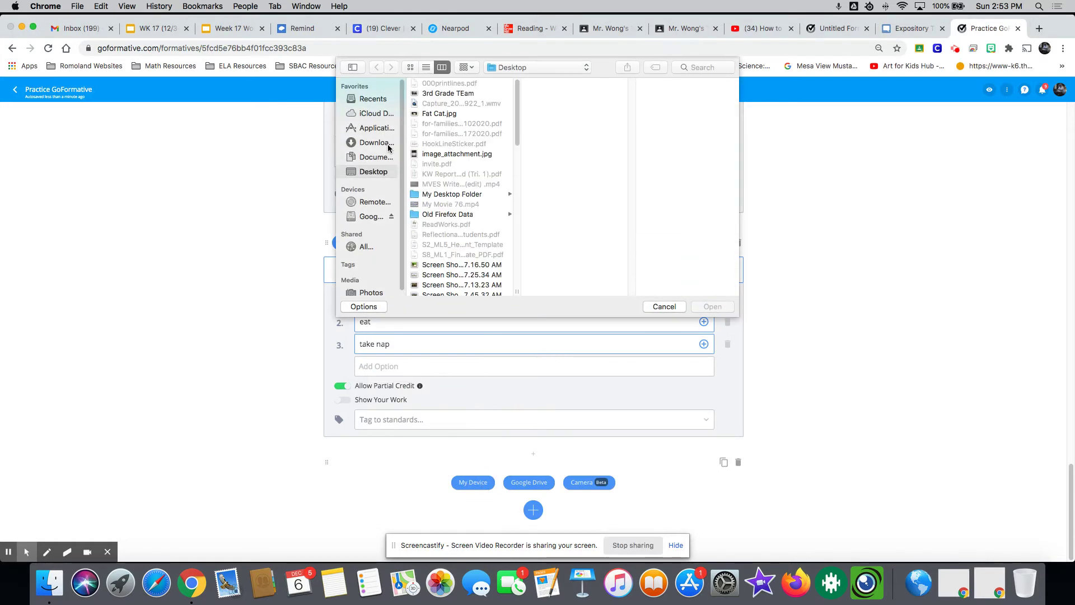
{"action": "left_click", "coordinate": [442, 114]}
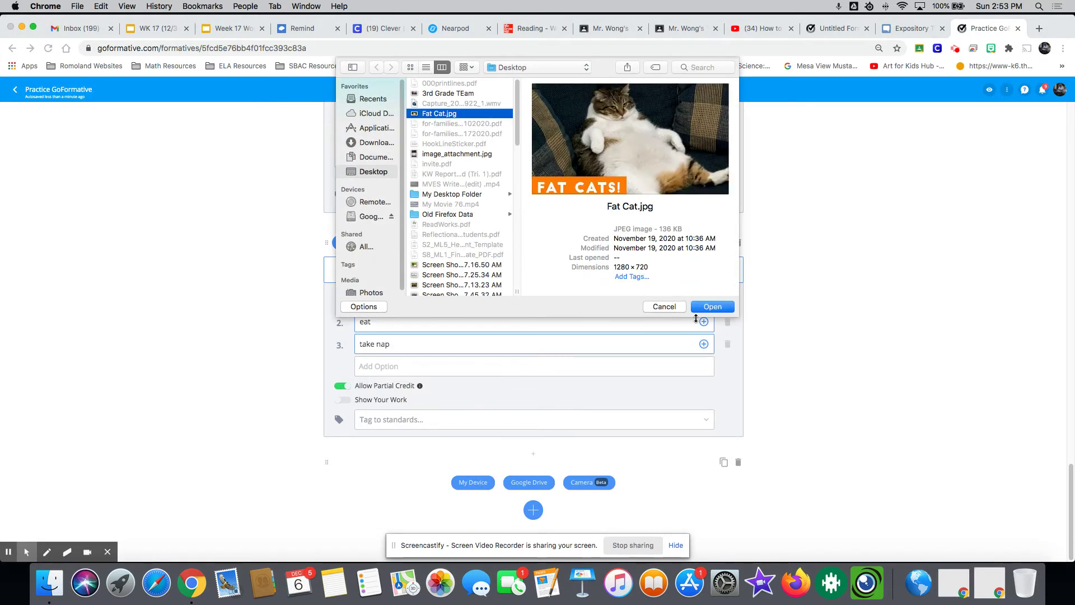
{"action": "left_click", "coordinate": [723, 308]}
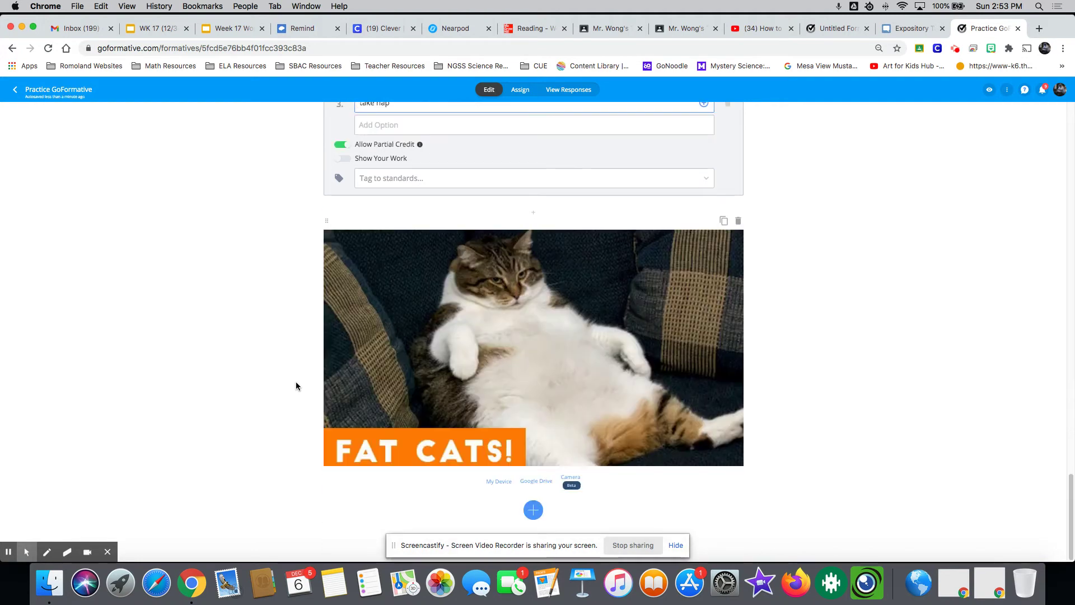
Step: Add an essay question below the cat image reading "Write a paragraph describing the cat. Use sentence frames such as ......." with a blank correct-answer field
{"action": "left_click", "coordinate": [533, 509]}
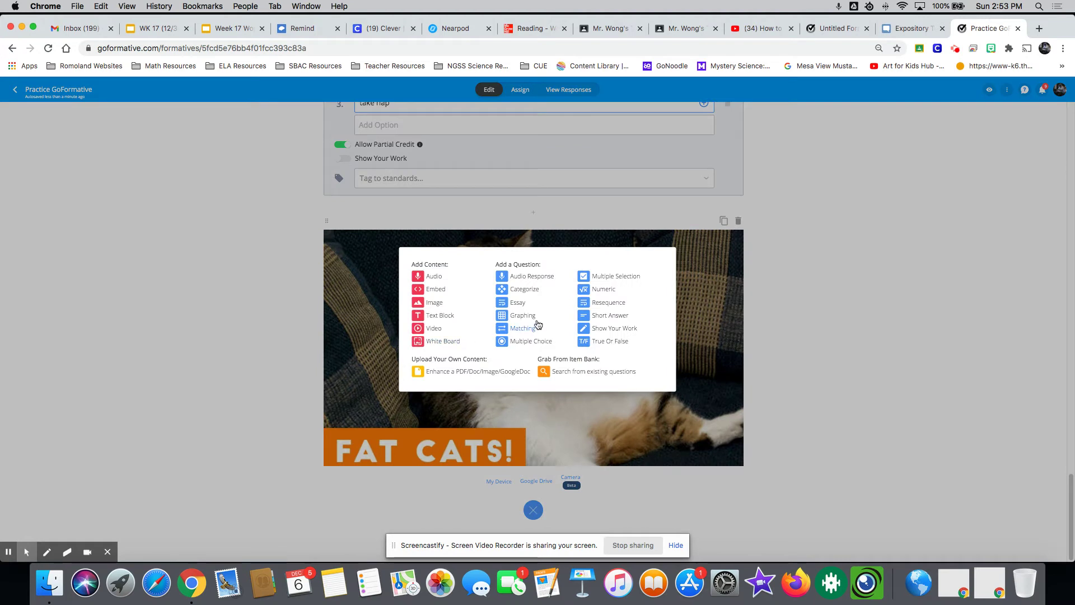
{"action": "left_click", "coordinate": [519, 303]}
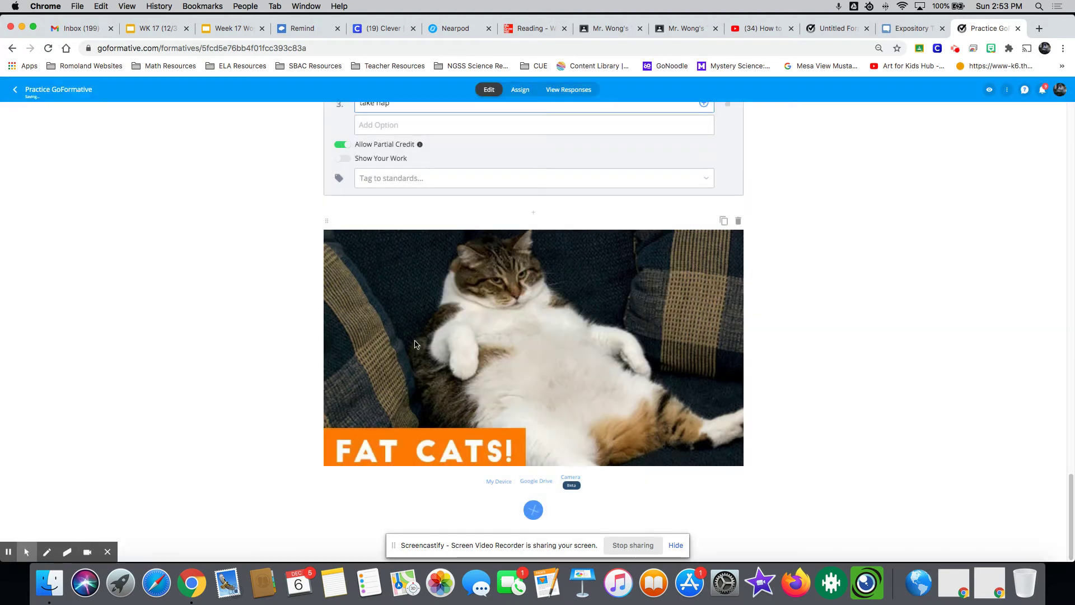
{"action": "scroll", "coordinate": [380, 338], "scroll_direction": "down", "scroll_amount": 2}
{"action": "type", "text": "Write a paragraph describing the cat. "}
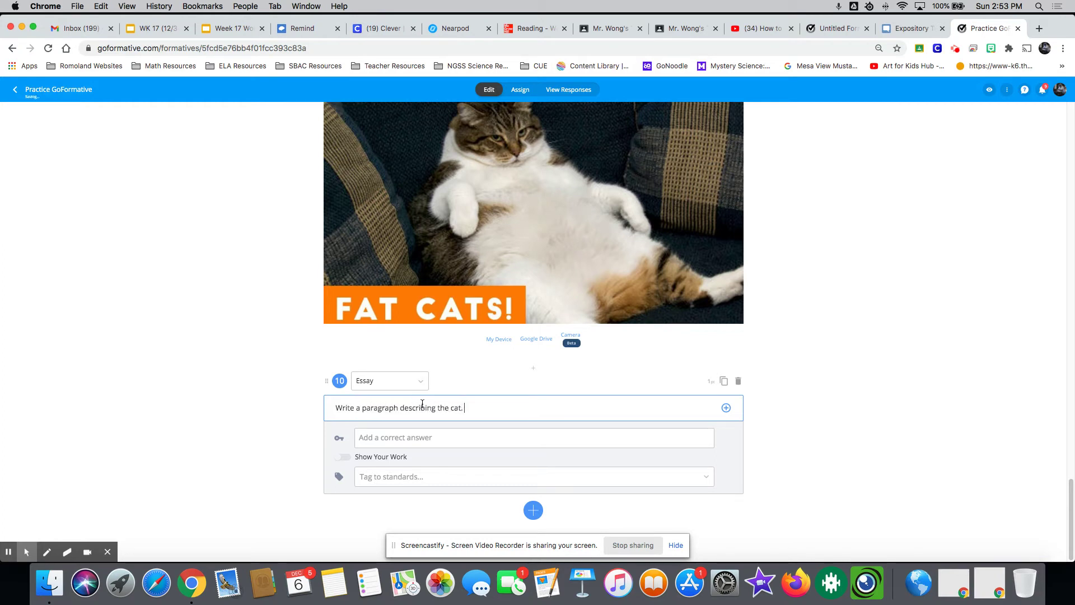
{"action": "type", "text": "Use sentence frames suc"}
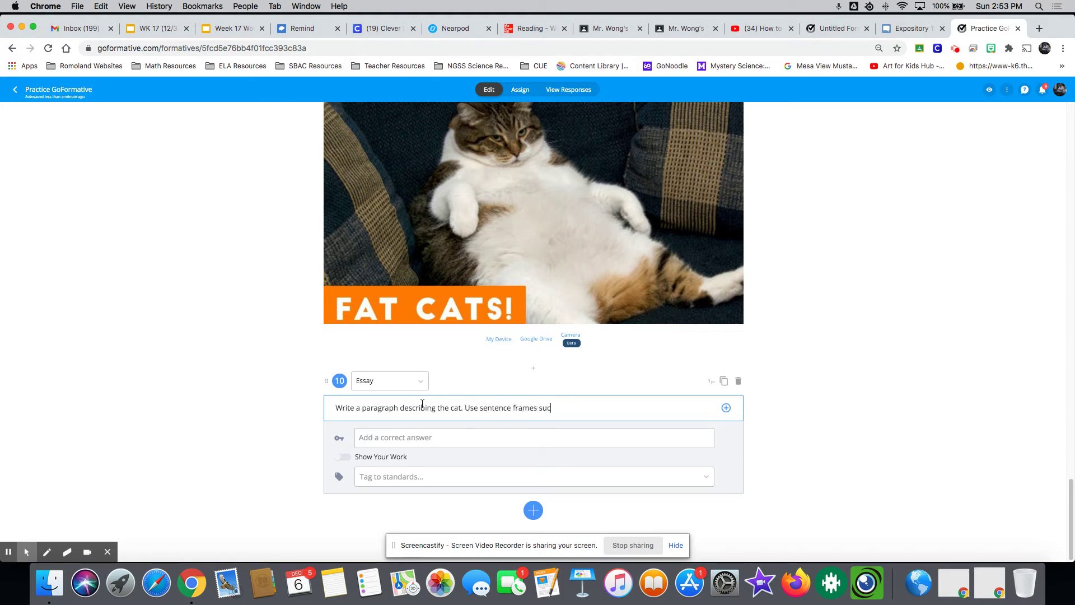
{"action": "type", "text": "h as ..."}
{"action": "left_click", "coordinate": [403, 442]}
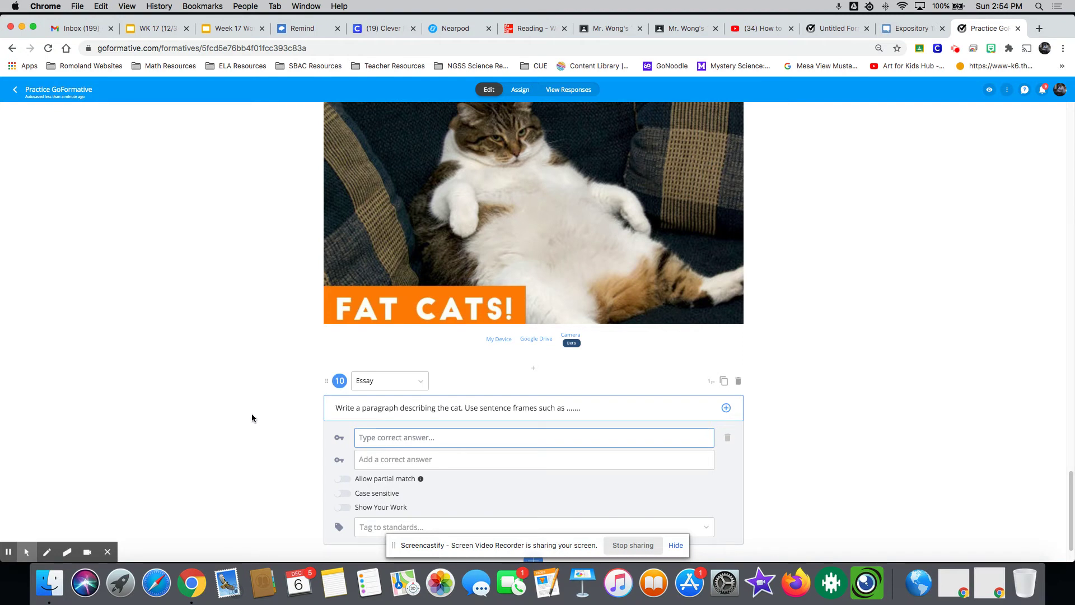
Step: Add a Show Your Work question below the essay question reading "What is 1 + 1? Show your work."
{"action": "scroll", "coordinate": [252, 417], "scroll_direction": "down", "scroll_amount": 2}
{"action": "left_click", "coordinate": [535, 518]}
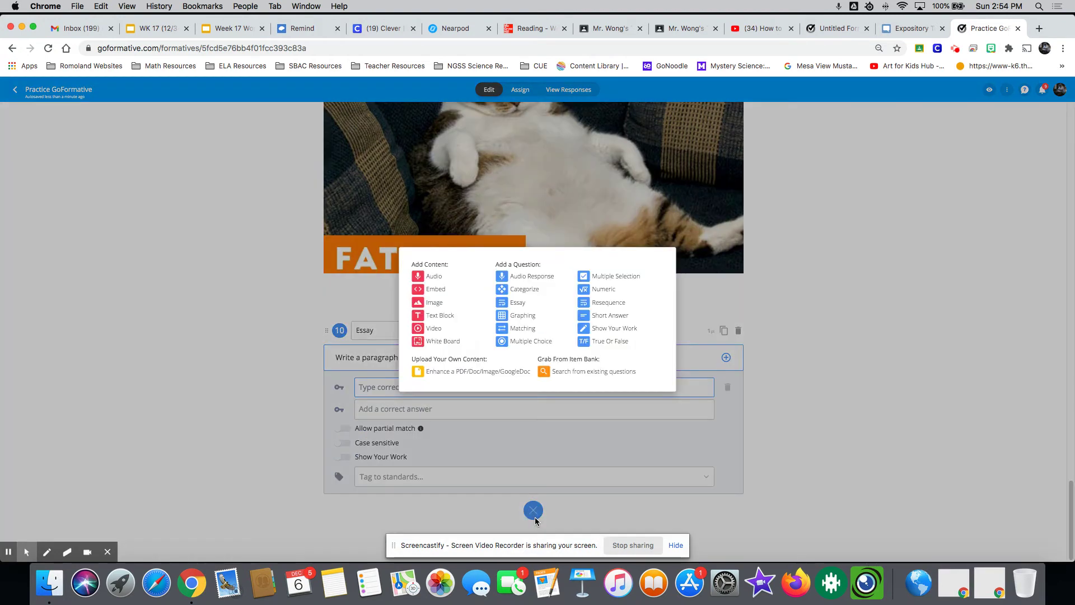
{"action": "left_click", "coordinate": [615, 334]}
{"action": "scroll", "coordinate": [297, 386], "scroll_direction": "down", "scroll_amount": 3}
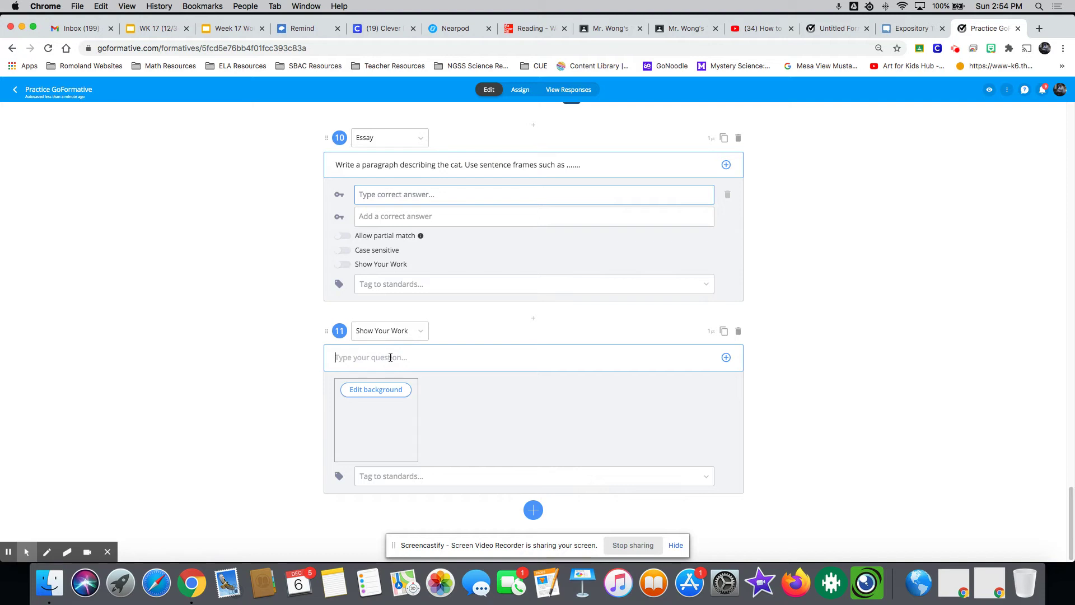
{"action": "type", "text": "What is 1"}
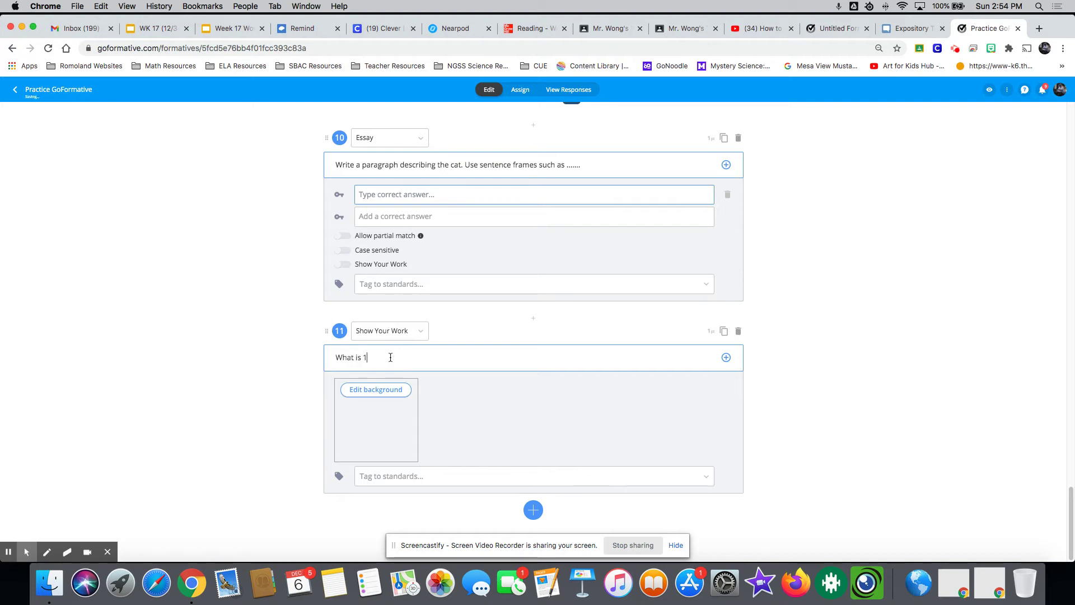
{"action": "type", "text": " + 1? Show your work."}
Step: Open the Show Your Work background for editing and handwrite the vertical sum 1 + 1 = 2 in the fourth line thickness
{"action": "left_click", "coordinate": [353, 390]}
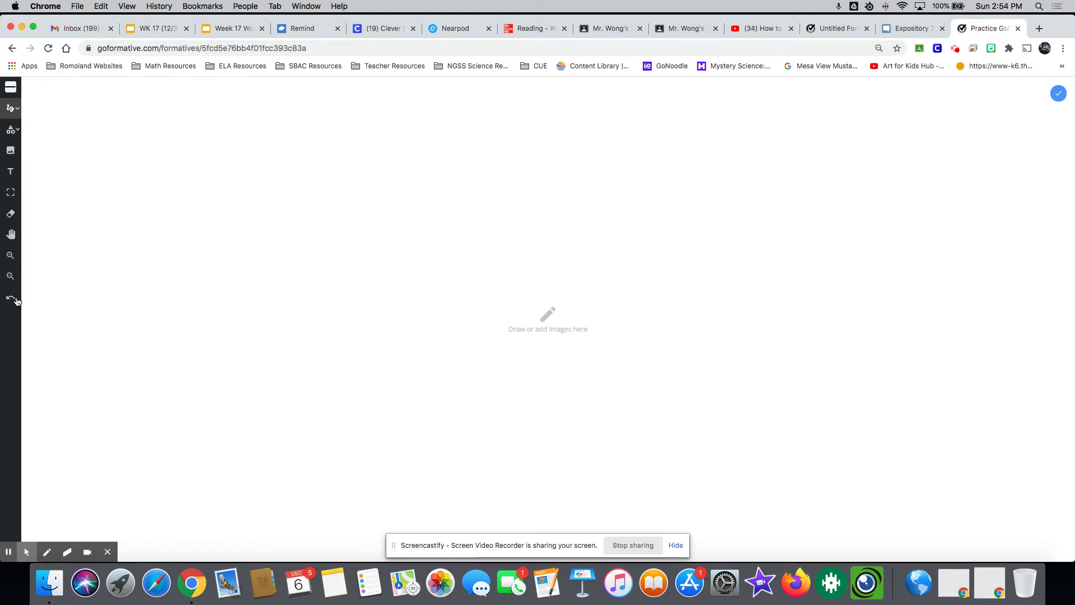
{"action": "left_click", "coordinate": [10, 87]}
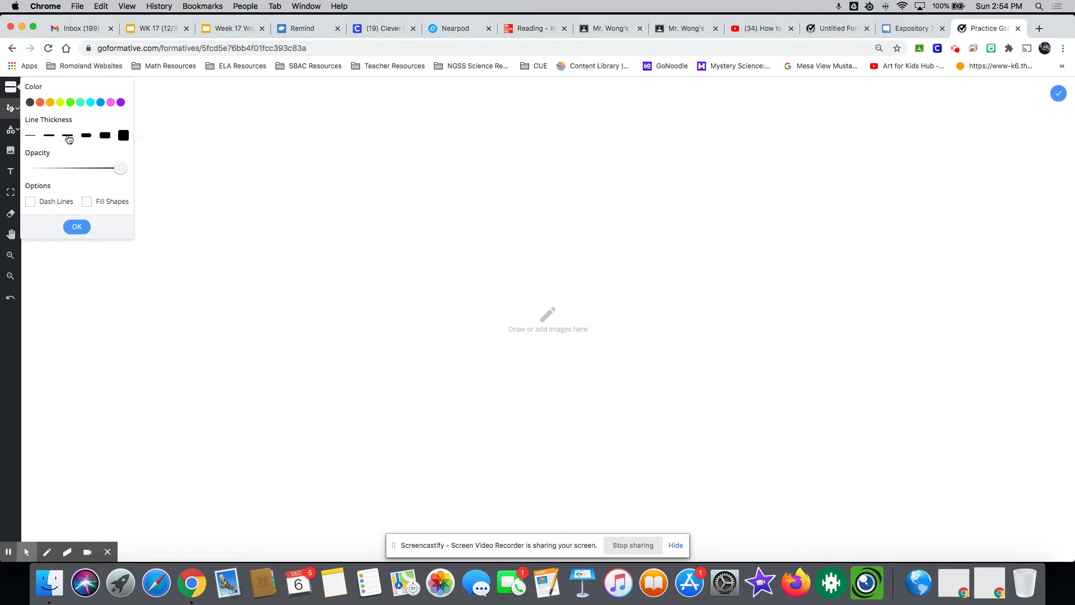
{"action": "left_click", "coordinate": [87, 138]}
{"action": "left_click_drag", "start_coordinate": [302, 189], "coordinate": [313, 284]}
{"action": "mouse_move", "coordinate": [225, 288]}
{"action": "left_mouse_down"}
{"action": "mouse_move", "coordinate": [223, 351]}
{"action": "mouse_move", "coordinate": [262, 323]}
{"action": "mouse_move", "coordinate": [315, 363]}
{"action": "mouse_move", "coordinate": [458, 365]}
{"action": "left_mouse_up"}
{"action": "left_click", "coordinate": [180, 394]}
{"action": "mouse_move", "coordinate": [270, 416]}
{"action": "left_mouse_down"}
{"action": "mouse_move", "coordinate": [341, 402]}
{"action": "mouse_move", "coordinate": [382, 433]}
{"action": "left_mouse_up"}
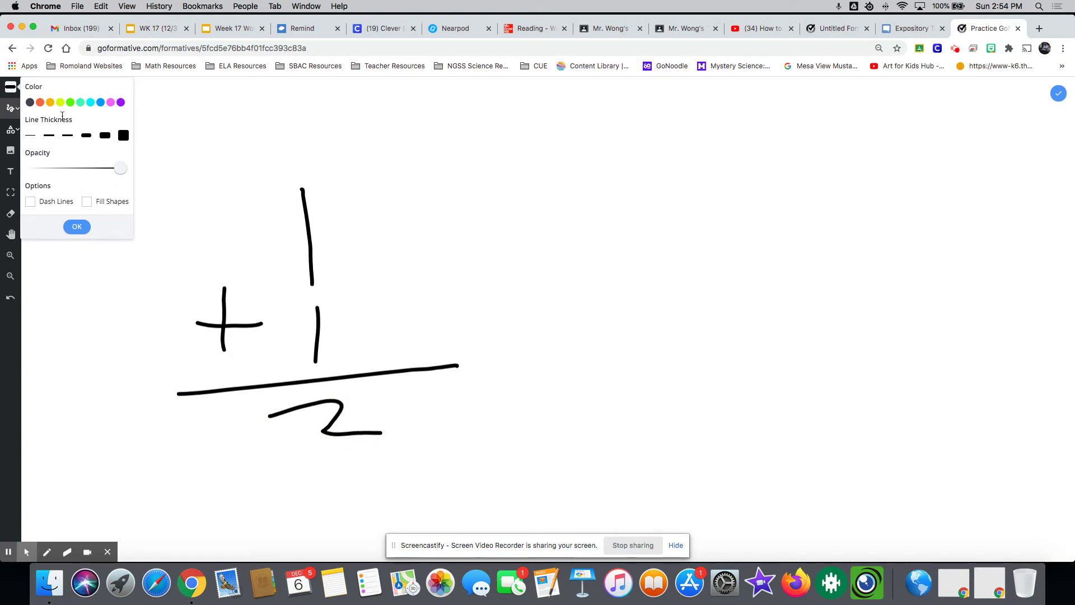
{"action": "left_click", "coordinate": [77, 227]}
Step: Draw three circles of different sizes beside the handwritten sum, two in an upper row and one below
{"action": "left_click", "coordinate": [14, 134]}
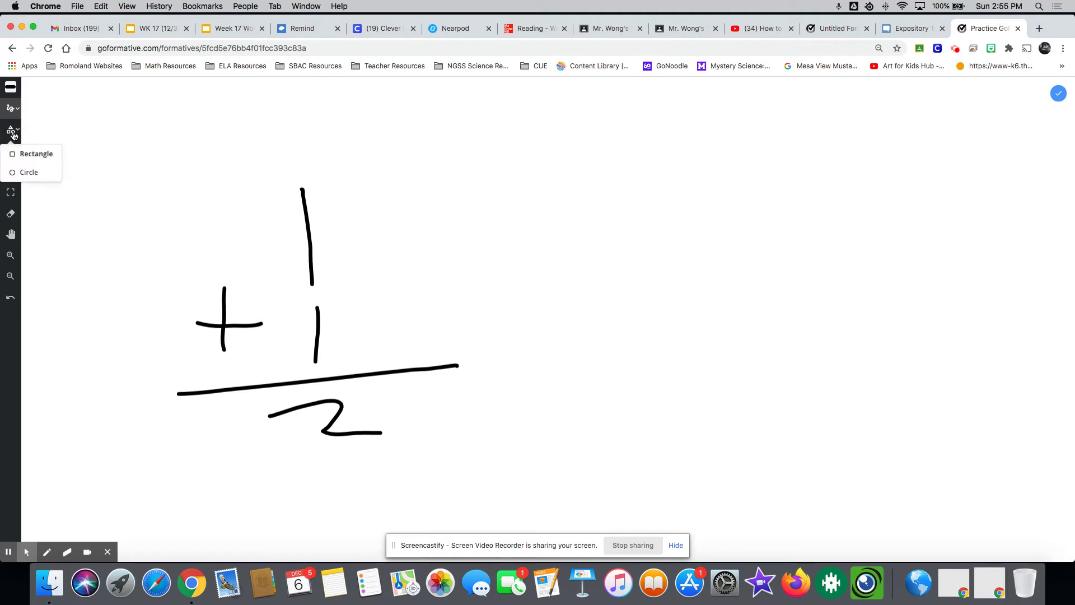
{"action": "left_click", "coordinate": [29, 173]}
{"action": "left_click_drag", "start_coordinate": [472, 167], "coordinate": [572, 271]}
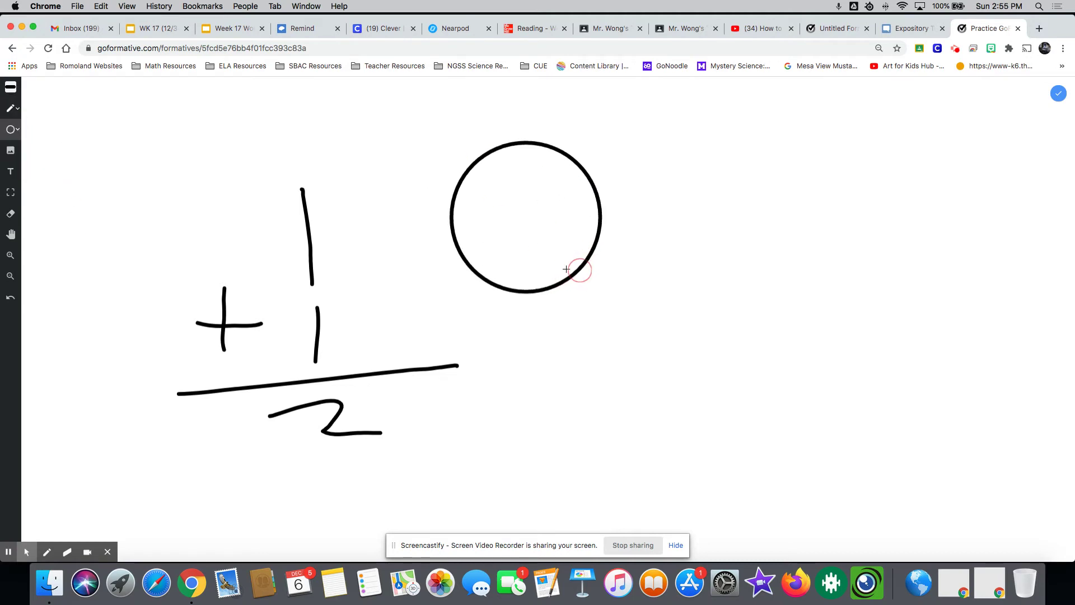
{"action": "mouse_move", "coordinate": [669, 214]}
{"action": "left_mouse_down"}
{"action": "mouse_move", "coordinate": [833, 269]}
{"action": "mouse_move", "coordinate": [842, 235]}
{"action": "left_mouse_up"}
{"action": "left_click_drag", "start_coordinate": [526, 327], "coordinate": [660, 461]}
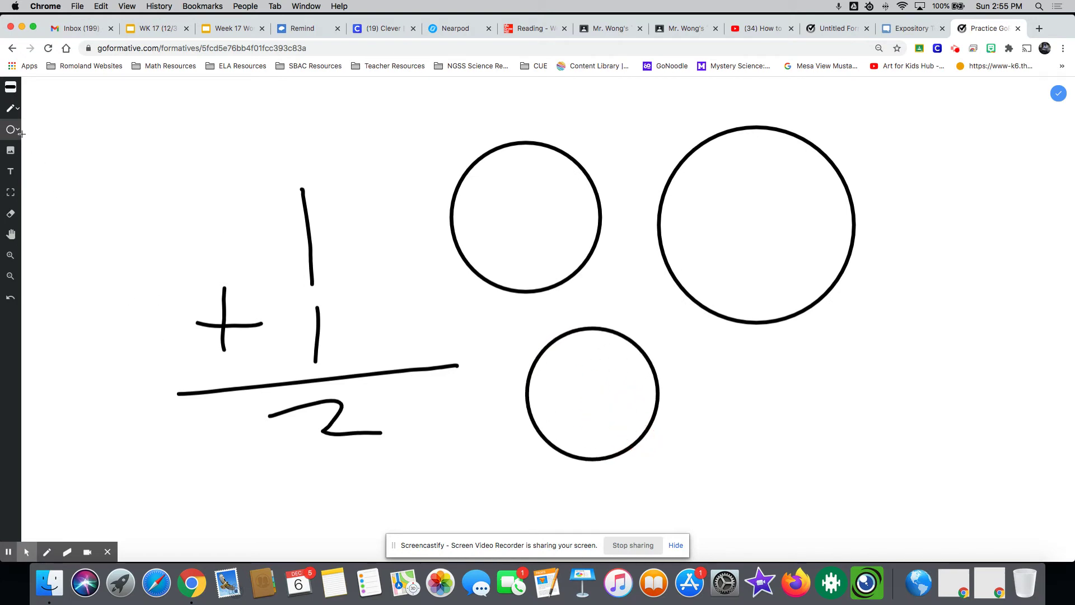
Step: Place three small dots inside each of the three circles
{"action": "left_click", "coordinate": [14, 117]}
{"action": "left_click", "coordinate": [10, 87]}
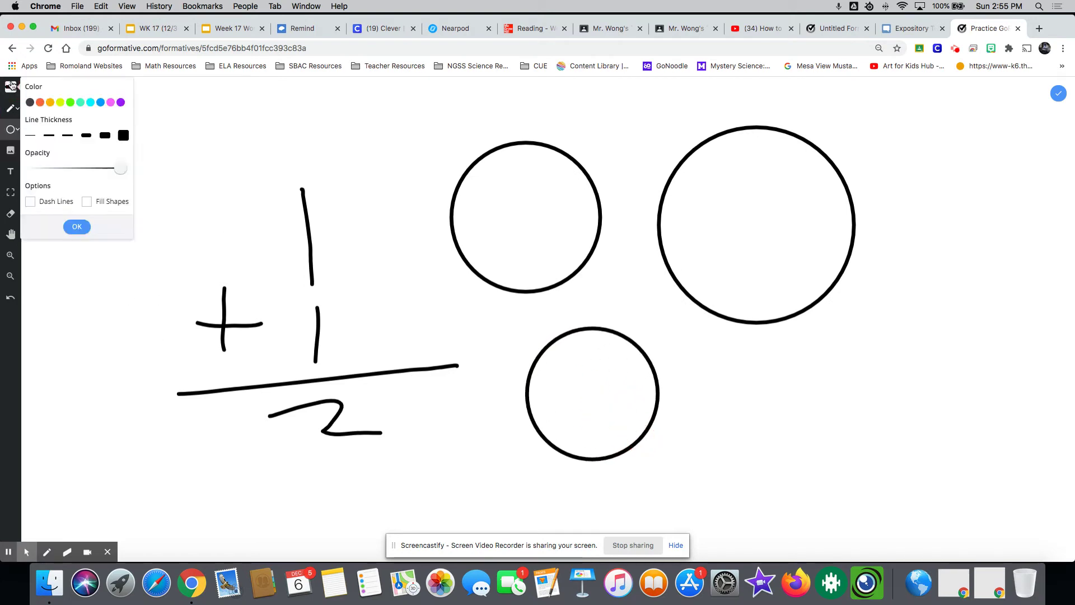
{"action": "left_click", "coordinate": [497, 181]}
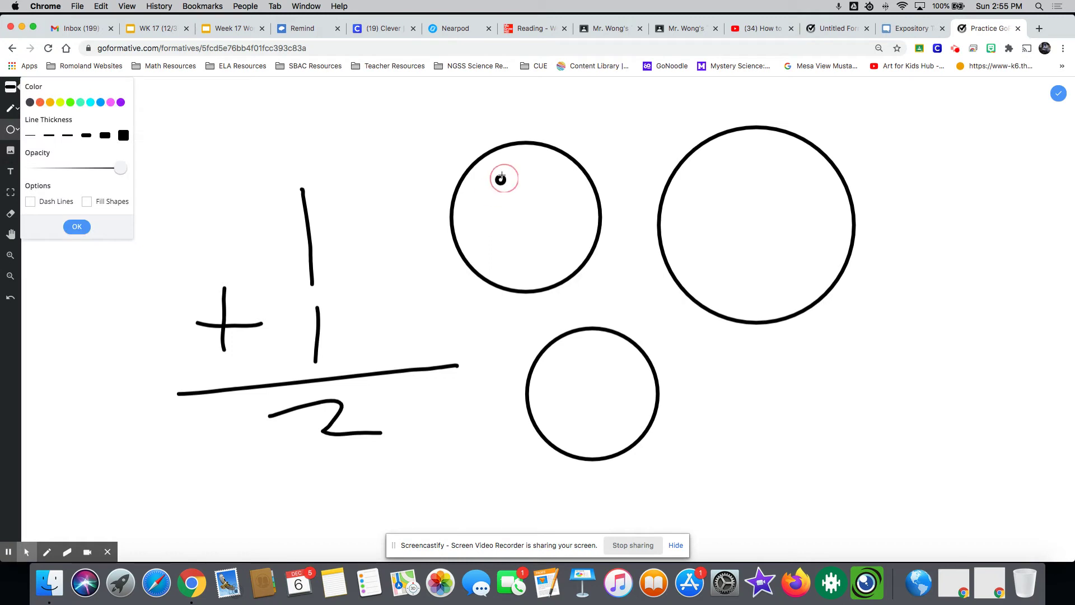
{"action": "left_click", "coordinate": [531, 190]}
{"action": "left_click", "coordinate": [507, 215]}
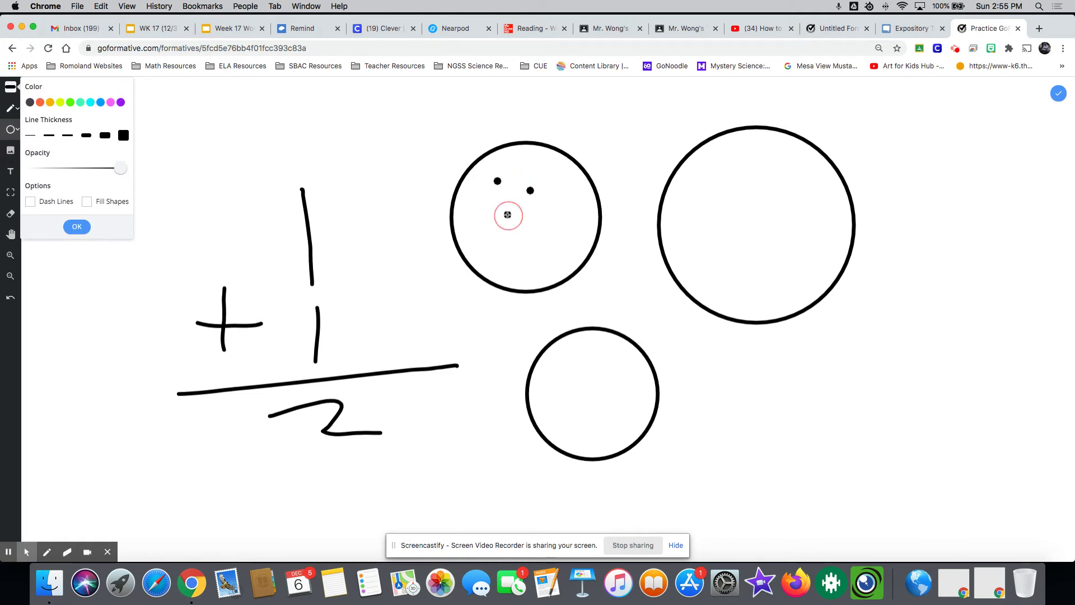
{"action": "left_click", "coordinate": [726, 193]}
{"action": "left_click", "coordinate": [780, 195]}
{"action": "left_click", "coordinate": [732, 231]}
{"action": "left_click", "coordinate": [579, 367]}
{"action": "left_click", "coordinate": [612, 365]}
{"action": "left_click", "coordinate": [593, 400]}
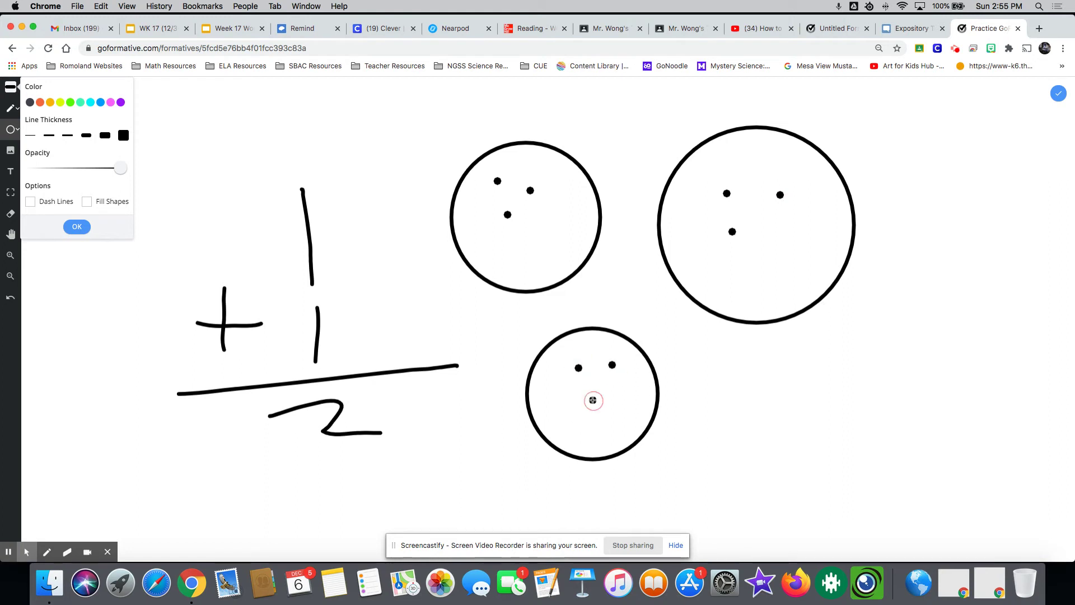
{"action": "left_click", "coordinate": [10, 150]}
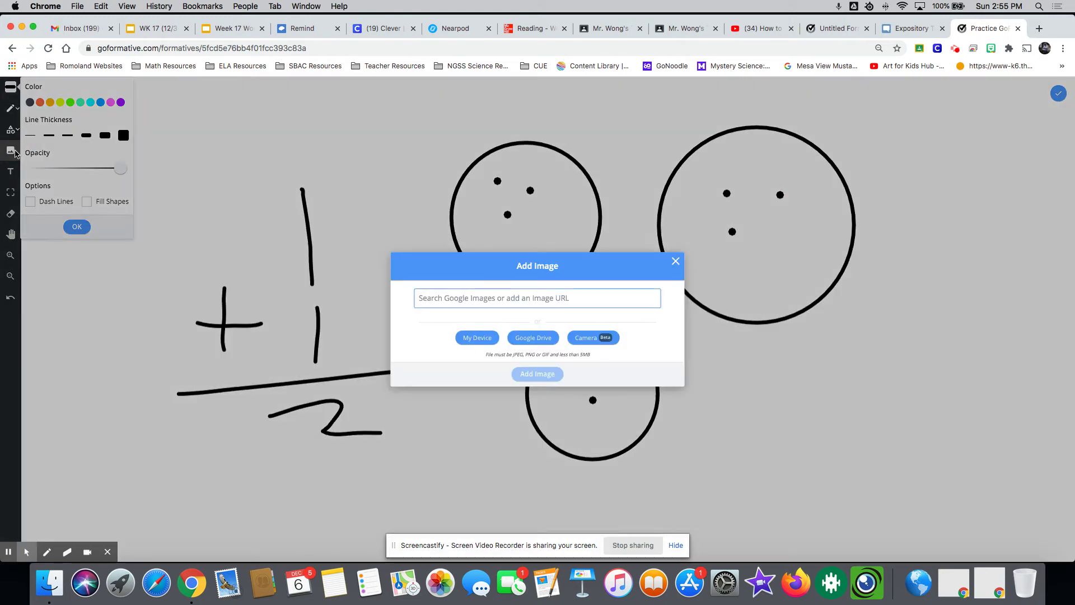
{"action": "left_click", "coordinate": [676, 263]}
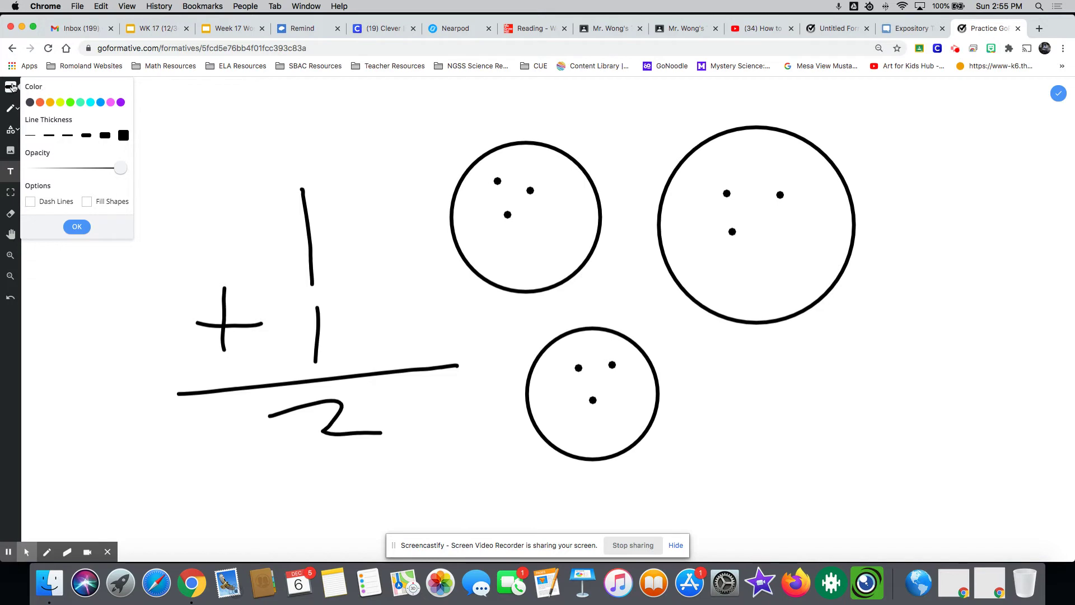
{"action": "left_click", "coordinate": [11, 87]}
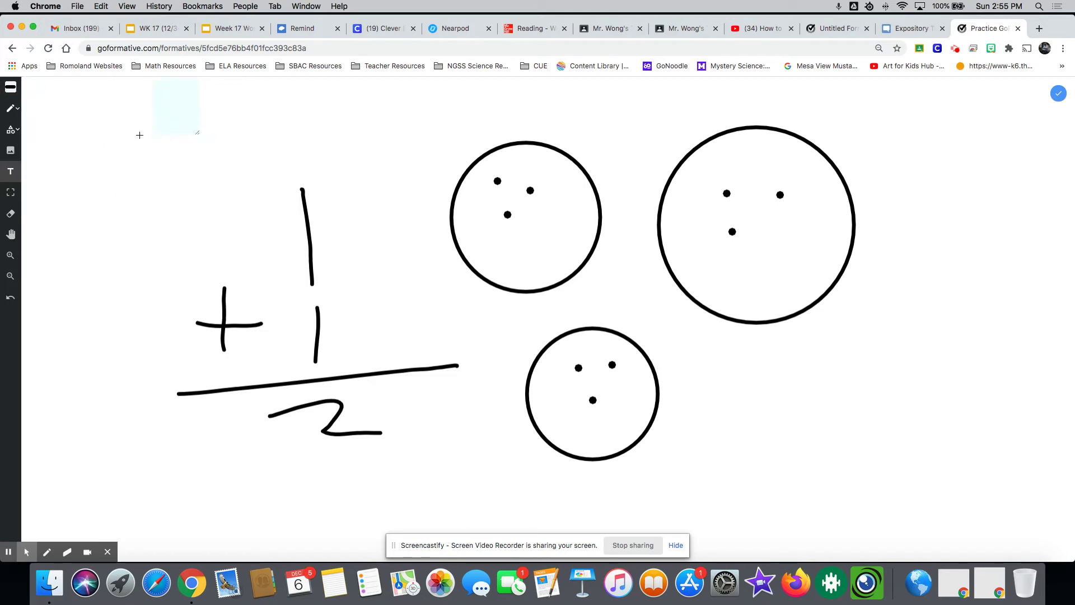
Step: Handwrite the word "The" above the sum with the Scribble tool
{"action": "left_click", "coordinate": [11, 107]}
{"action": "left_click", "coordinate": [10, 108]}
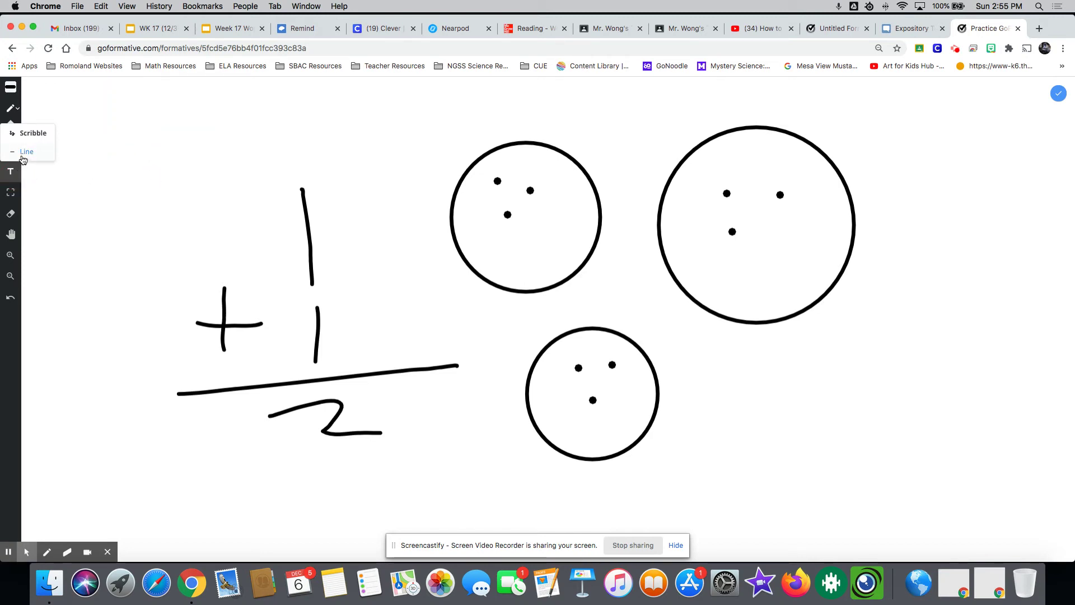
{"action": "left_click", "coordinate": [31, 132]}
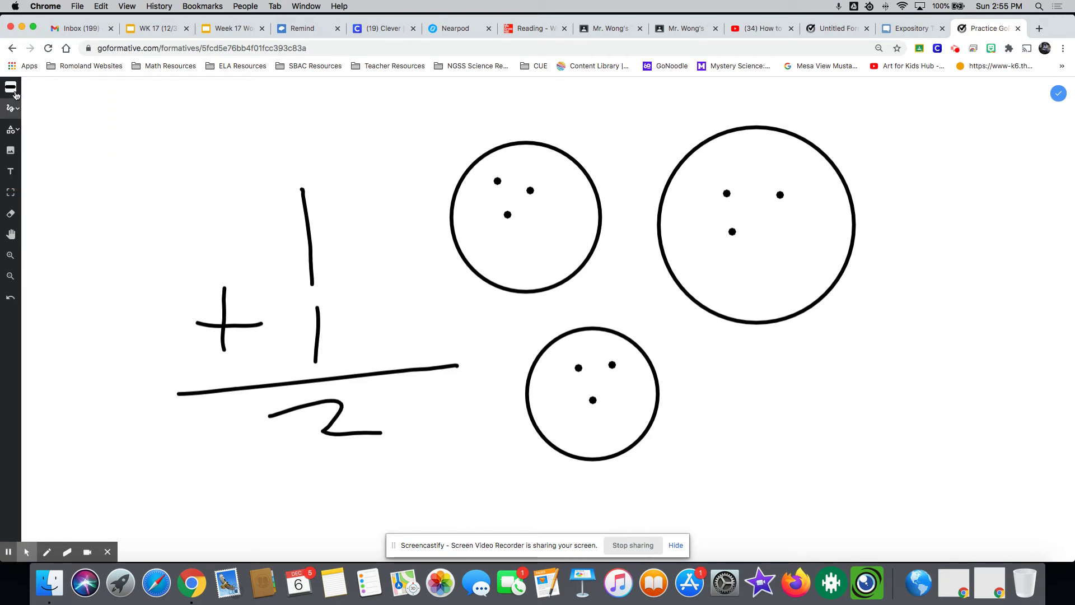
{"action": "left_click", "coordinate": [19, 109]}
{"action": "left_click", "coordinate": [73, 224]}
{"action": "mouse_move", "coordinate": [98, 135]}
{"action": "left_mouse_down"}
{"action": "mouse_move", "coordinate": [148, 128]}
{"action": "mouse_move", "coordinate": [126, 169]}
{"action": "left_mouse_up"}
{"action": "mouse_move", "coordinate": [152, 128]}
{"action": "left_mouse_down"}
{"action": "mouse_move", "coordinate": [183, 161]}
{"action": "mouse_move", "coordinate": [245, 159]}
{"action": "left_mouse_up"}
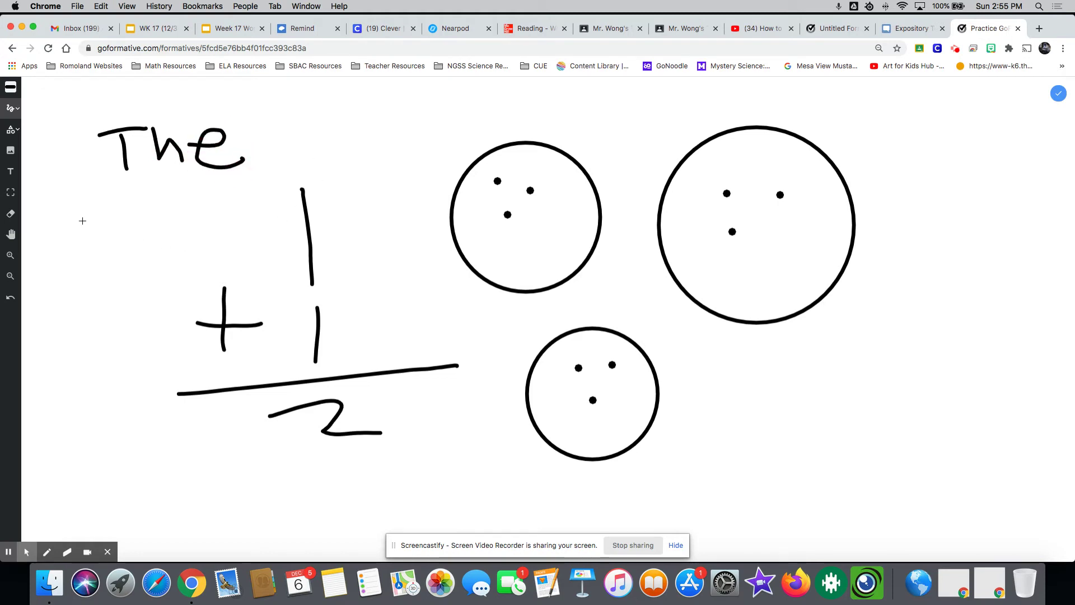
Step: Insert the text "the rabbit is green." directly below the handwritten word
{"action": "left_click", "coordinate": [10, 171]}
{"action": "left_click", "coordinate": [109, 190]}
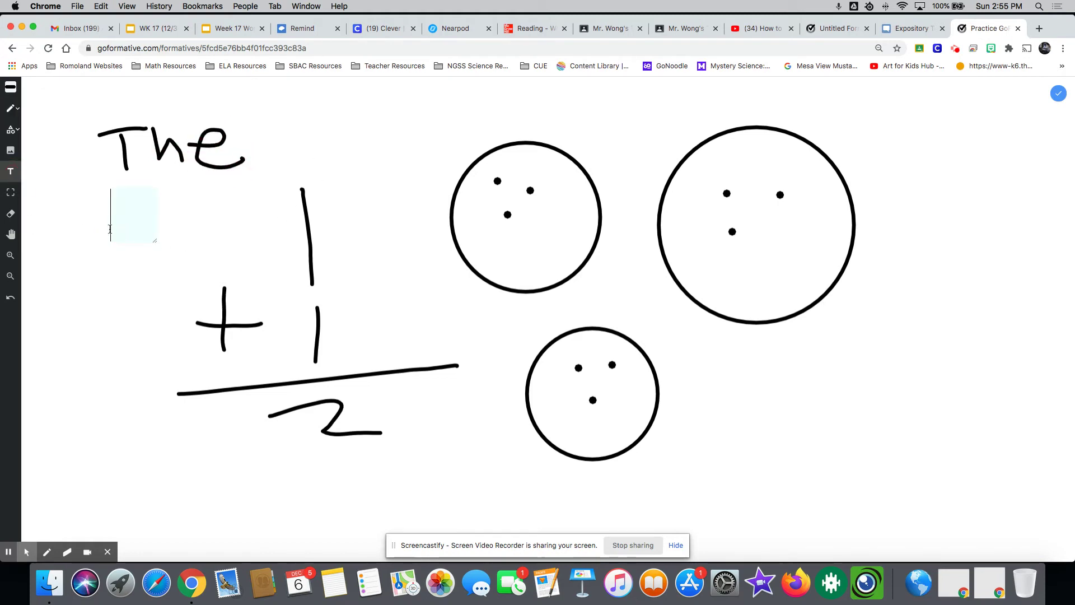
{"action": "type", "text": "the"}
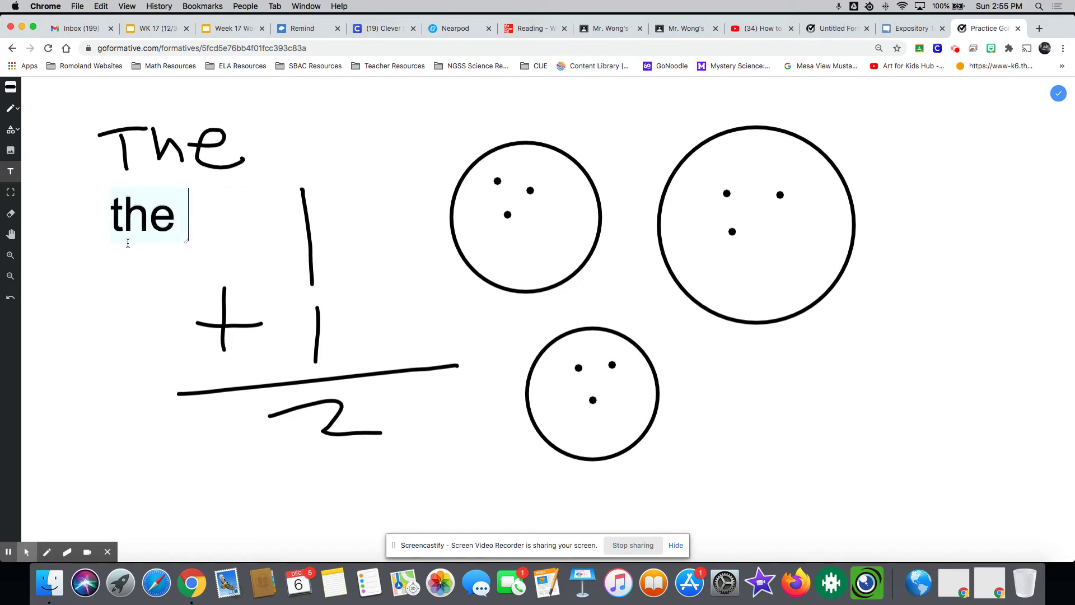
{"action": "type", "text": " rabbit is g"}
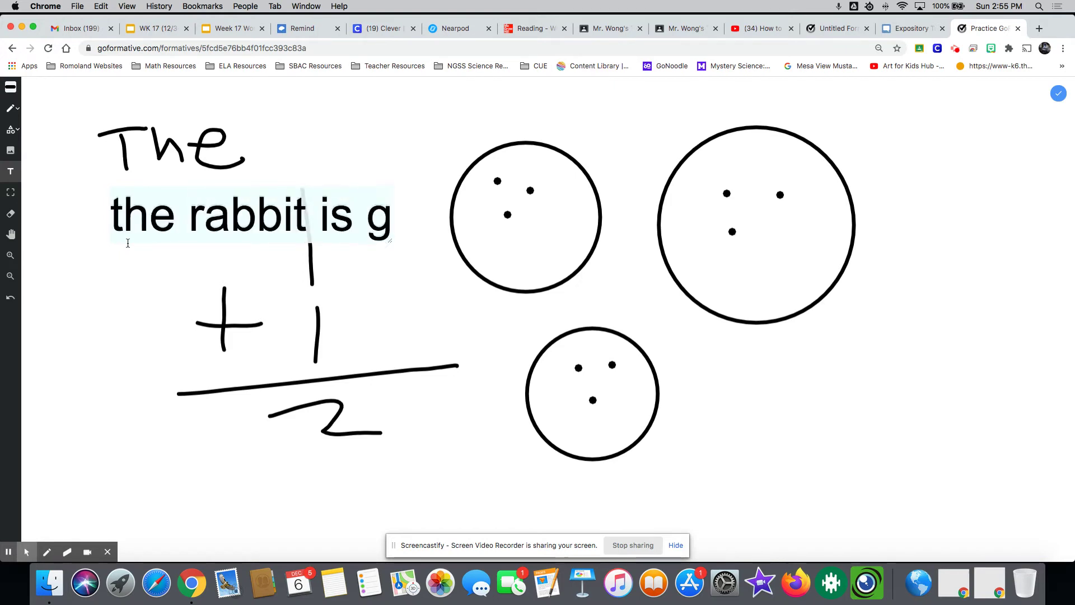
{"action": "type", "text": "reen"}
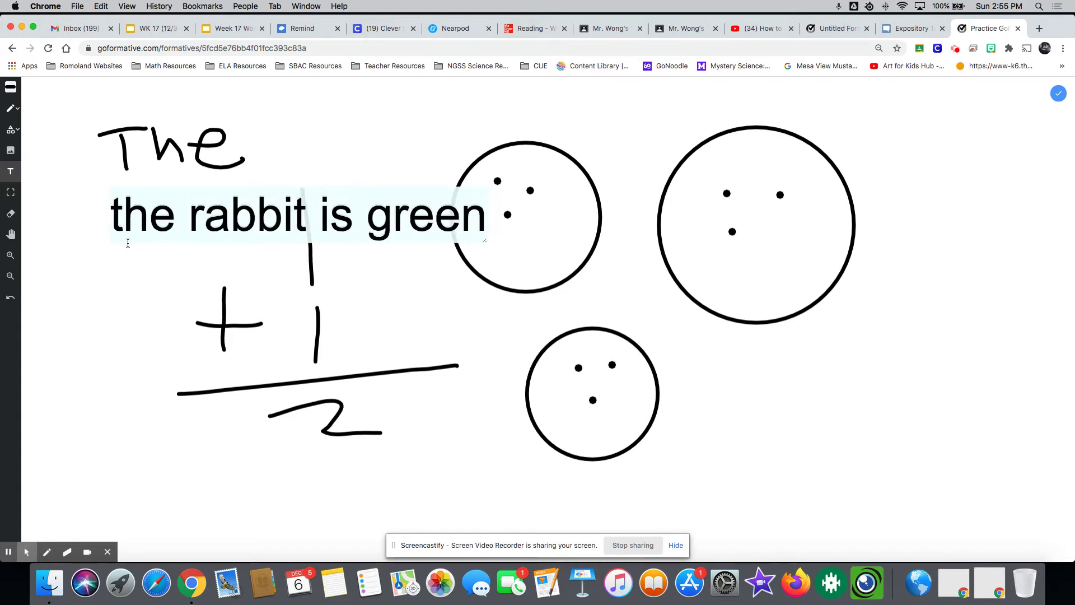
{"action": "type", "text": "."}
Step: Select and delete the strokes of the letters "T" and "h" from the handwritten "The"
{"action": "left_click", "coordinate": [11, 194]}
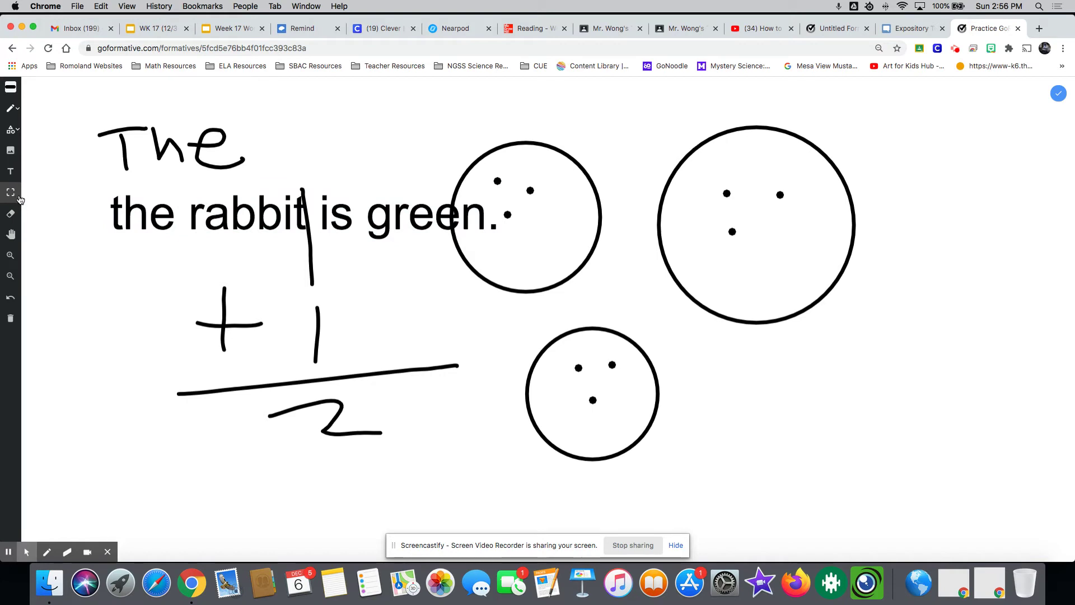
{"action": "left_click", "coordinate": [119, 134]}
{"action": "left_click", "coordinate": [108, 133]}
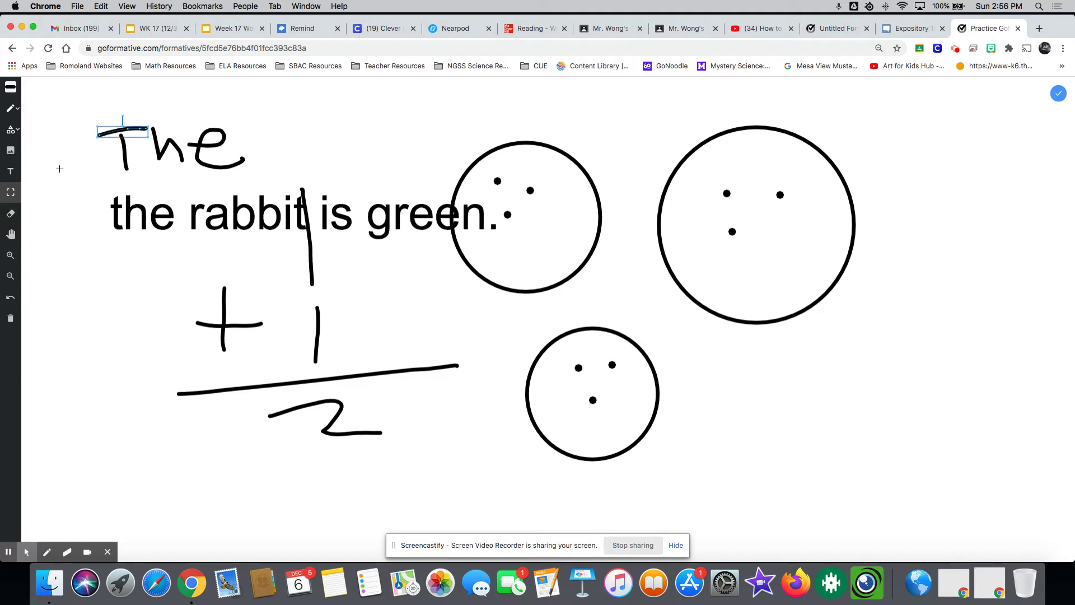
{"action": "left_click", "coordinate": [11, 317]}
{"action": "left_click", "coordinate": [128, 151]}
{"action": "left_click", "coordinate": [10, 317]}
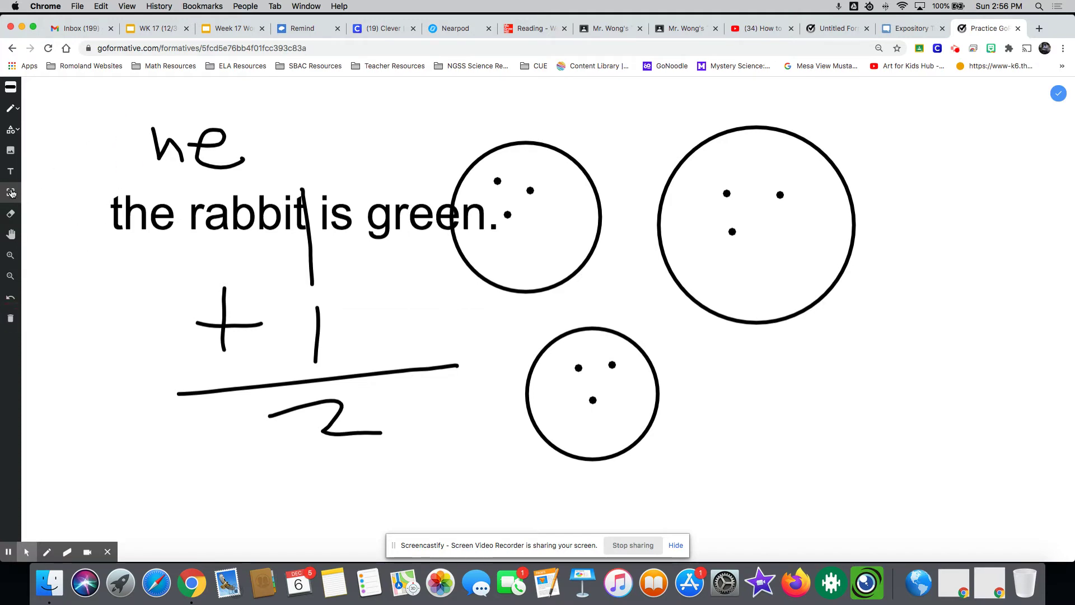
{"action": "left_click", "coordinate": [161, 158]}
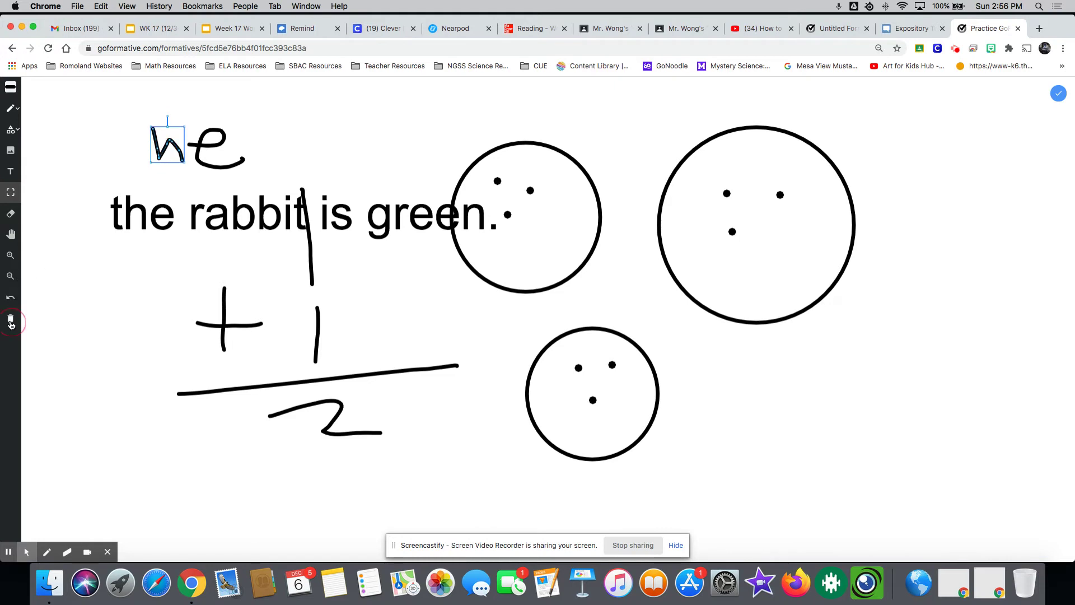
{"action": "left_click", "coordinate": [10, 318]}
Step: Erase the largest circle and the three dots inside it
{"action": "left_click", "coordinate": [11, 214]}
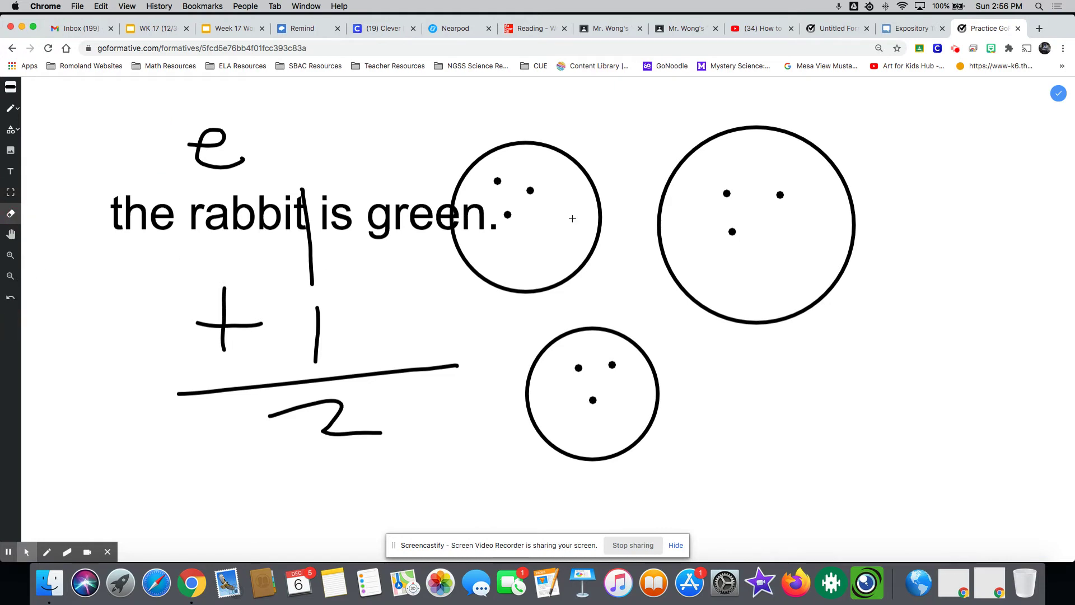
{"action": "left_click", "coordinate": [645, 184]}
{"action": "left_click", "coordinate": [732, 231]}
{"action": "left_click", "coordinate": [727, 194]}
{"action": "left_click", "coordinate": [780, 194]}
Step: Pan the drawing canvas with the hand tool to shift the whole sketch to the right
{"action": "left_click", "coordinate": [11, 235]}
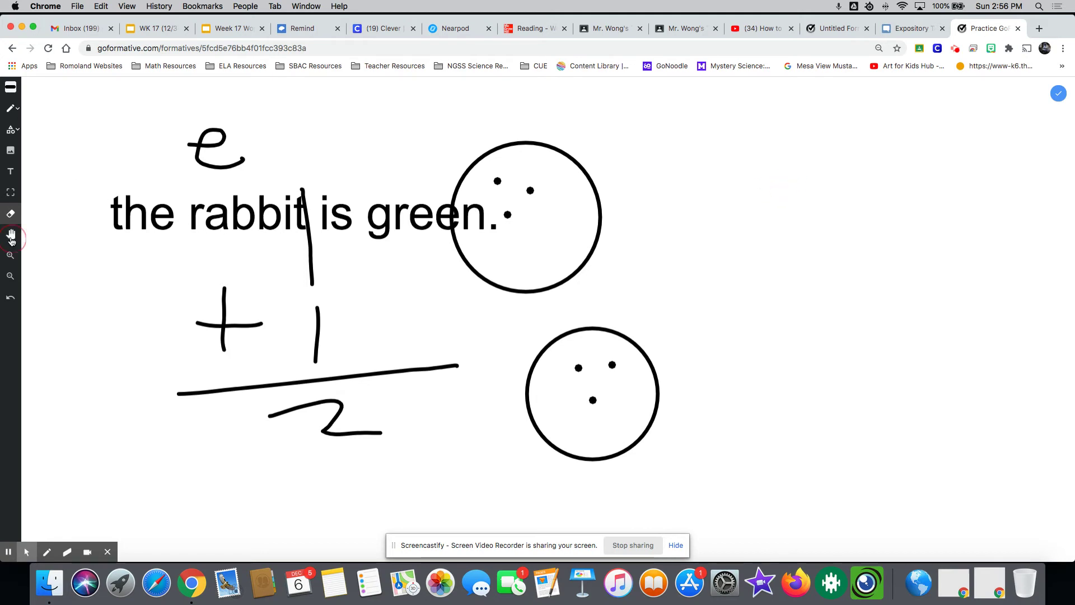
{"action": "mouse_move", "coordinate": [267, 238]}
{"action": "left_mouse_down"}
{"action": "mouse_move", "coordinate": [344, 174]}
{"action": "mouse_move", "coordinate": [419, 220]}
{"action": "mouse_move", "coordinate": [403, 218]}
{"action": "left_mouse_up"}
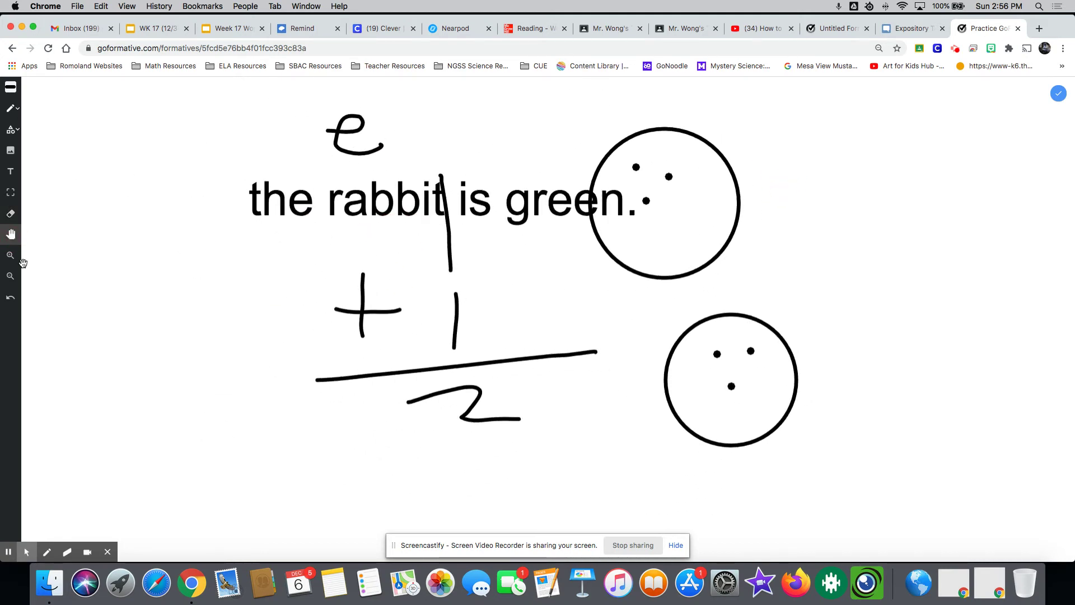
Step: Pick the zoom-out tool, then finish the drawing and return to the question editor
{"action": "left_click", "coordinate": [12, 276]}
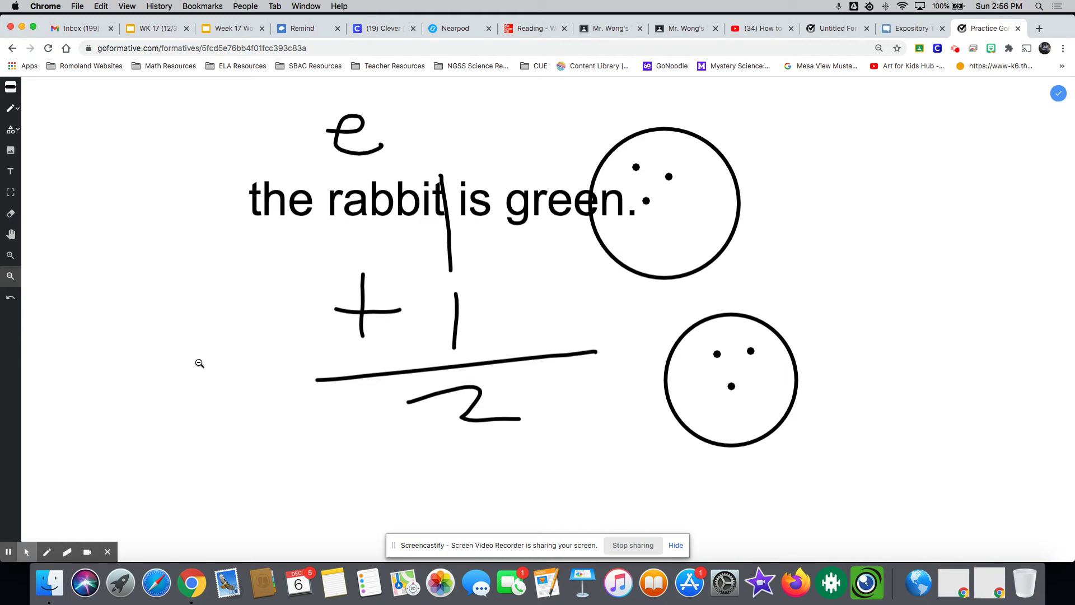
{"action": "left_click", "coordinate": [108, 555]}
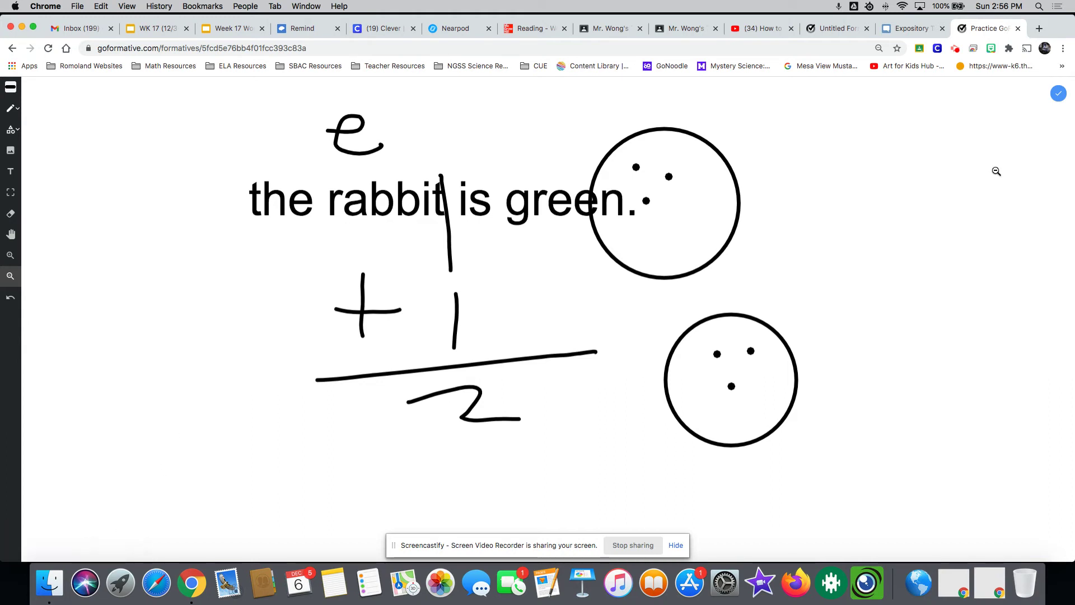
{"action": "left_click", "coordinate": [1058, 93]}
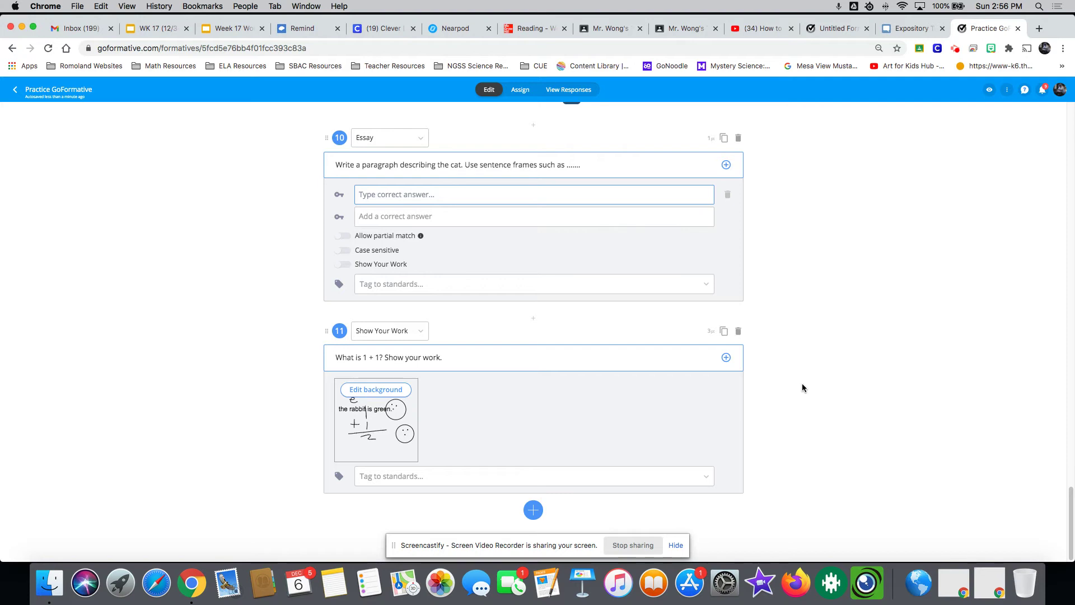
Step: Duplicate the "What is 1 + 1? Show your work." question and delete the copy
{"action": "left_click", "coordinate": [724, 331]}
{"action": "scroll", "coordinate": [755, 324], "scroll_direction": "down", "scroll_amount": 3}
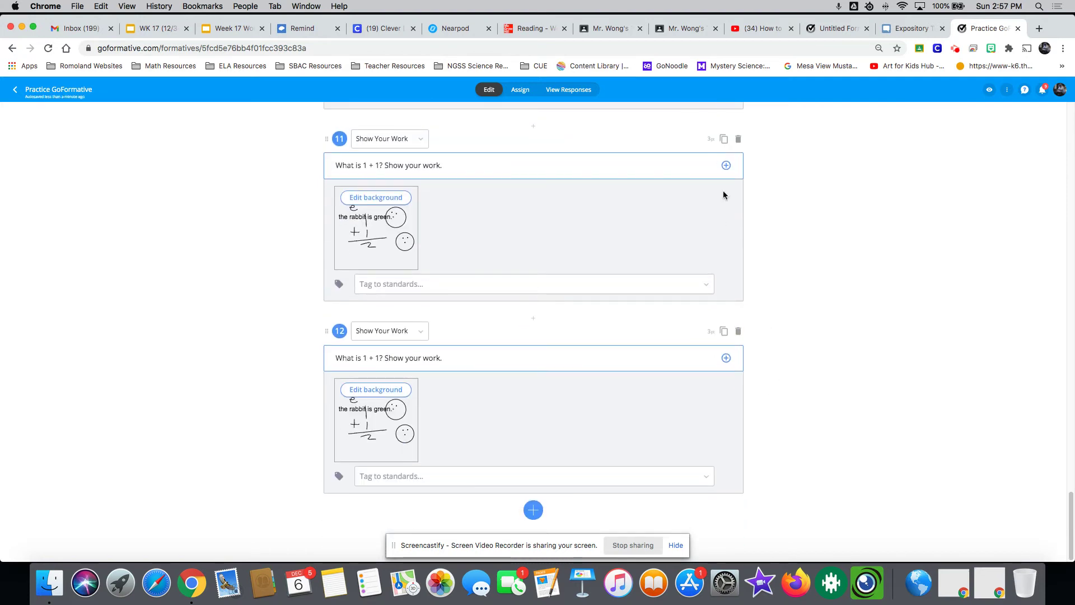
{"action": "left_click", "coordinate": [739, 331]}
{"action": "left_click", "coordinate": [490, 340]}
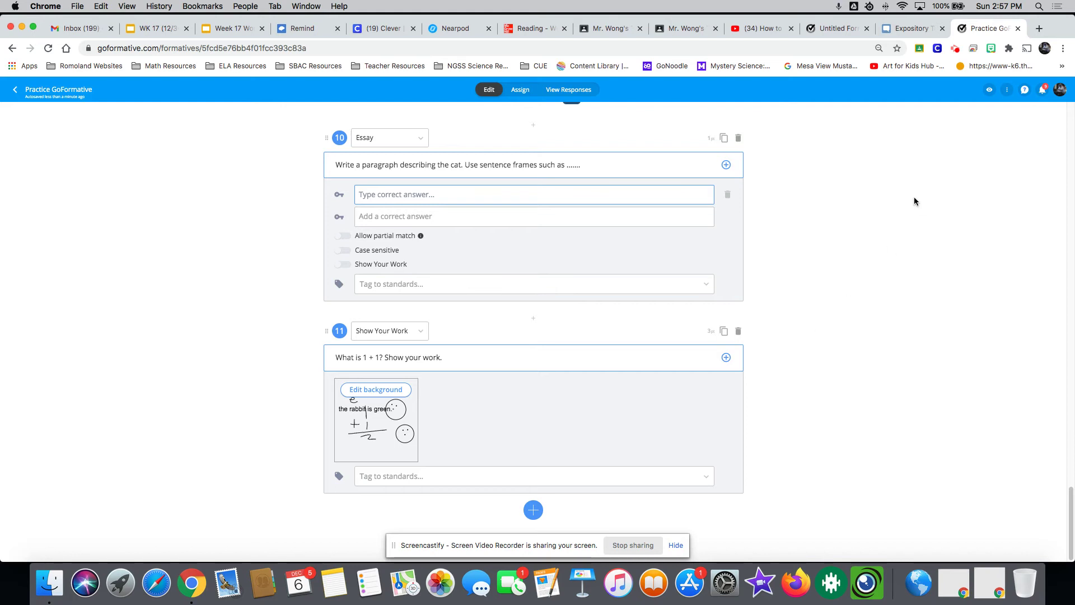
Step: Preview the assignment as a student in the phone, tablet and laptop layouts, and close the preview
{"action": "left_click", "coordinate": [989, 91]}
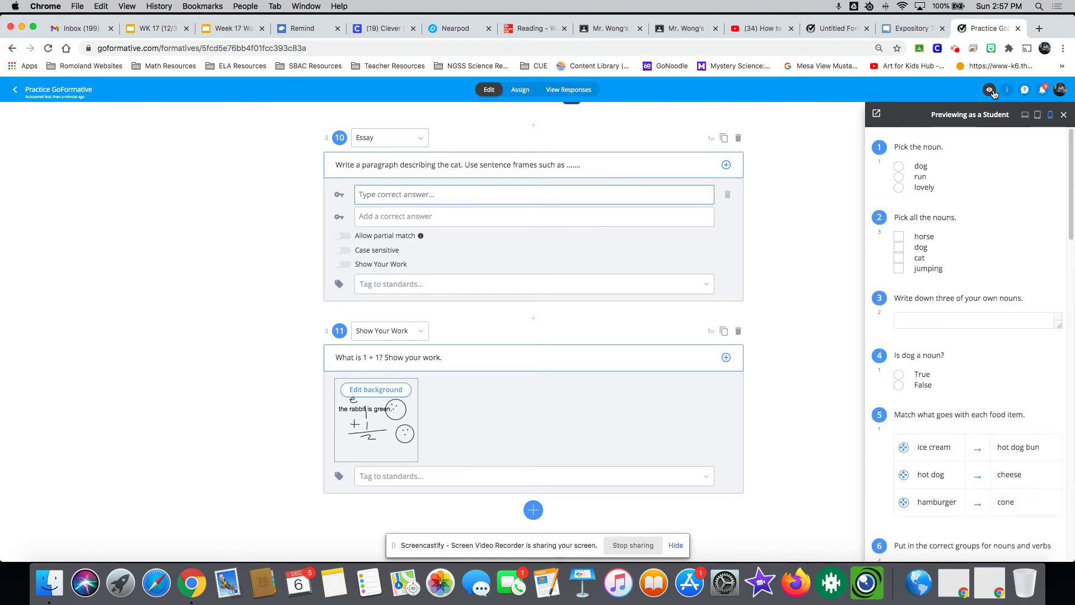
{"action": "left_click", "coordinate": [1037, 118]}
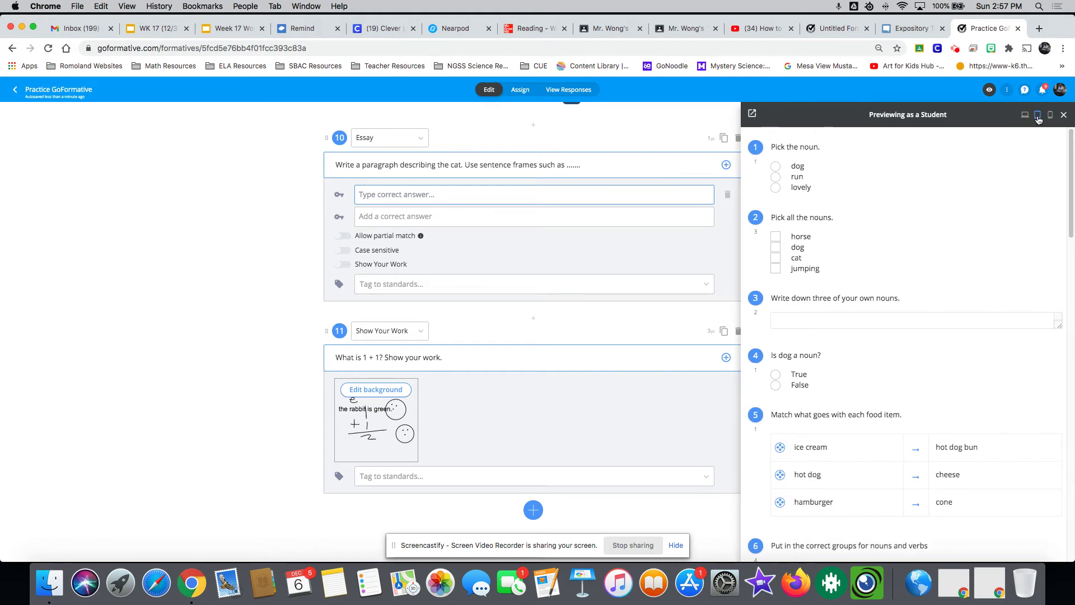
{"action": "left_click", "coordinate": [1025, 116]}
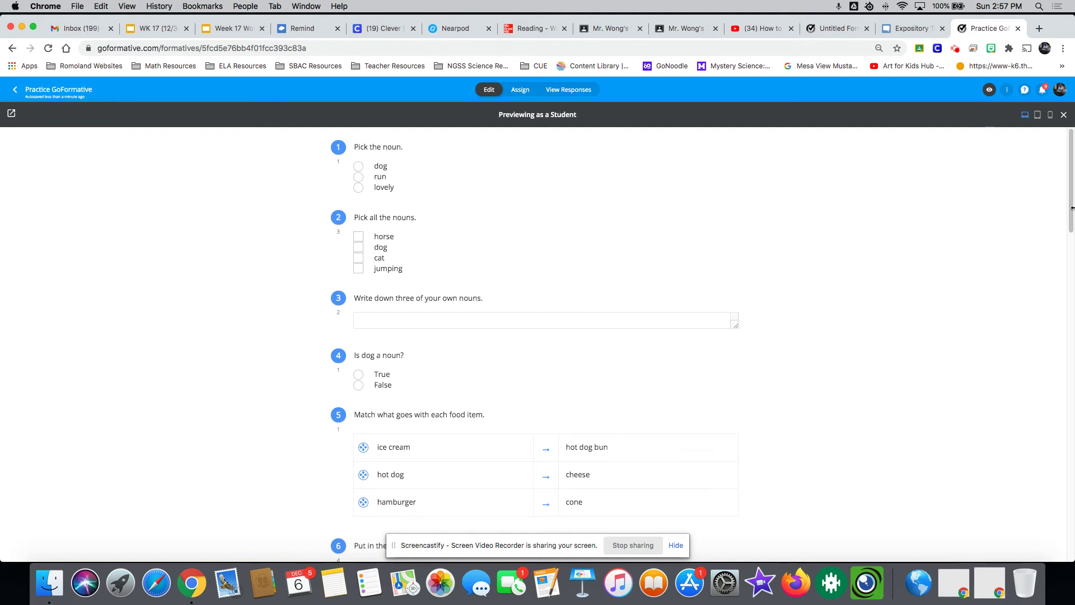
{"action": "left_click", "coordinate": [1065, 114]}
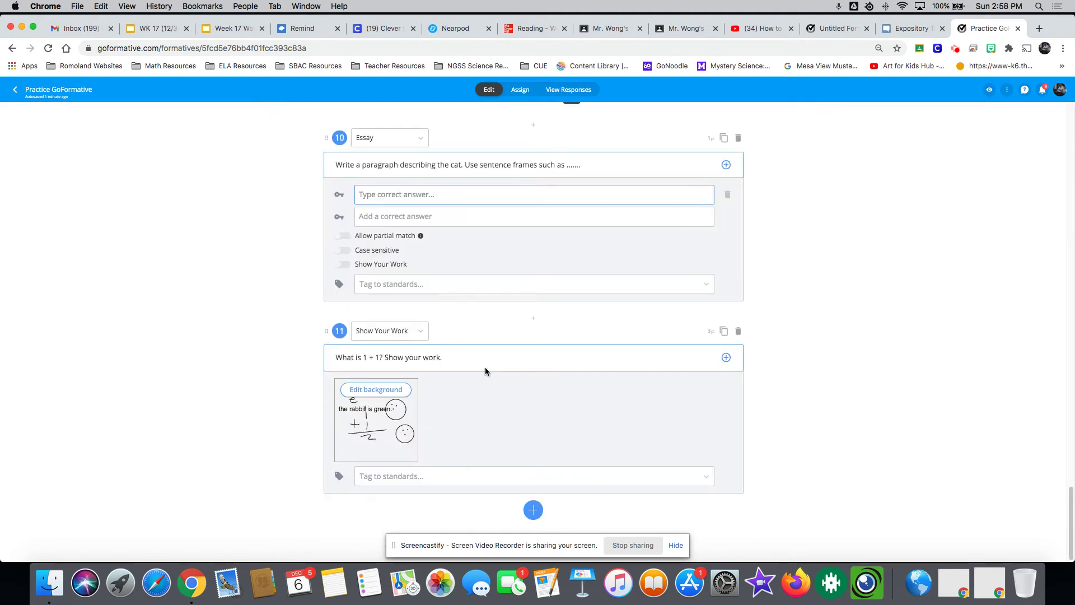
Step: Reopen the student preview, check the phone layout and return to the full-width laptop layout
{"action": "scroll", "coordinate": [1023, 458], "scroll_direction": "up", "scroll_amount": 8}
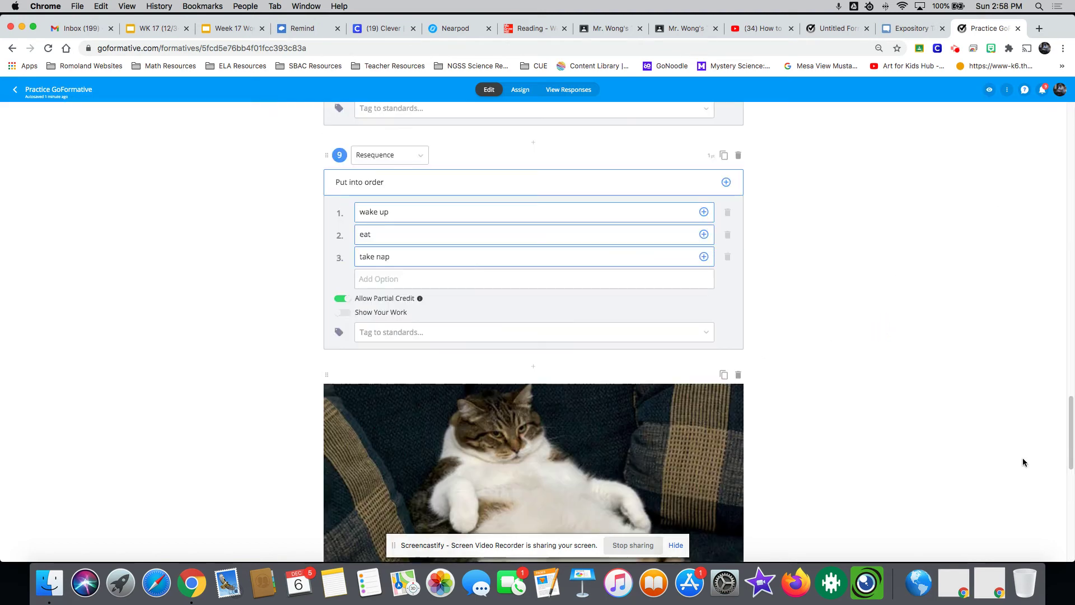
{"action": "scroll", "coordinate": [932, 451], "scroll_direction": "up", "scroll_amount": 15}
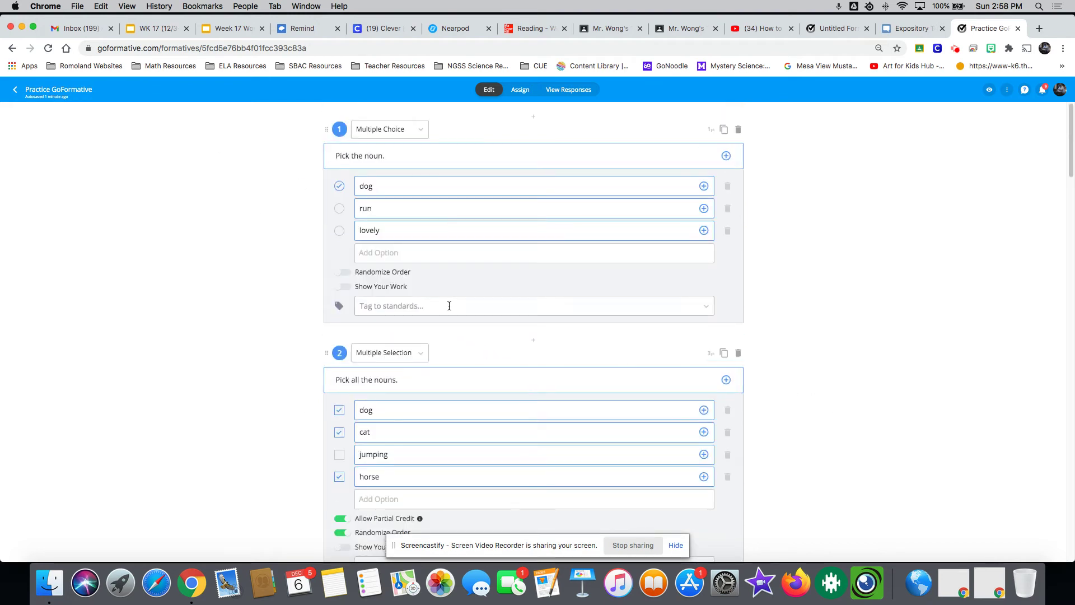
{"action": "left_click", "coordinate": [991, 91]}
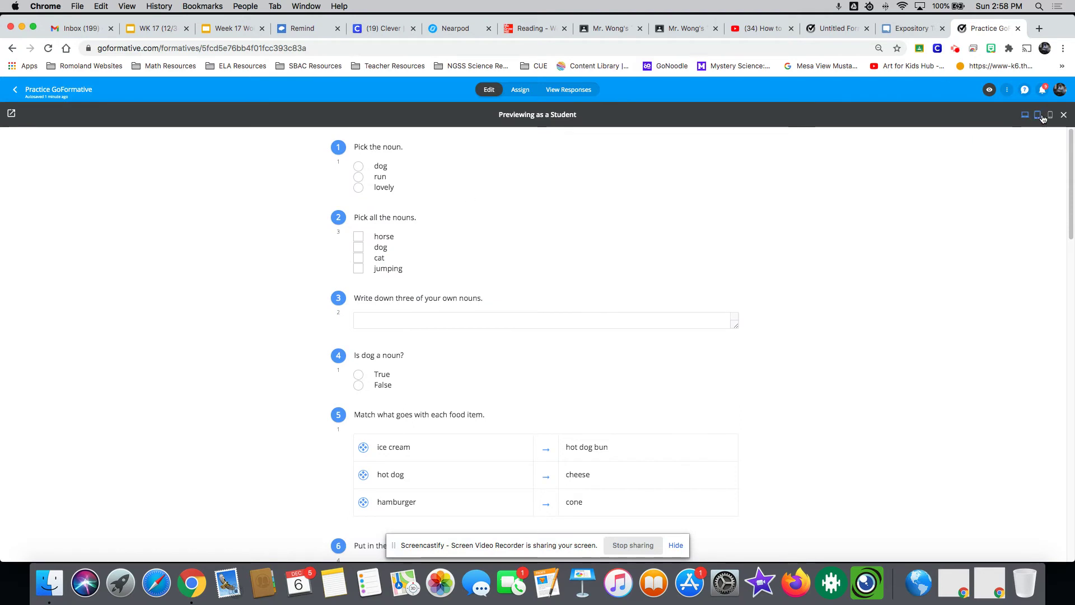
{"action": "left_click", "coordinate": [1040, 115]}
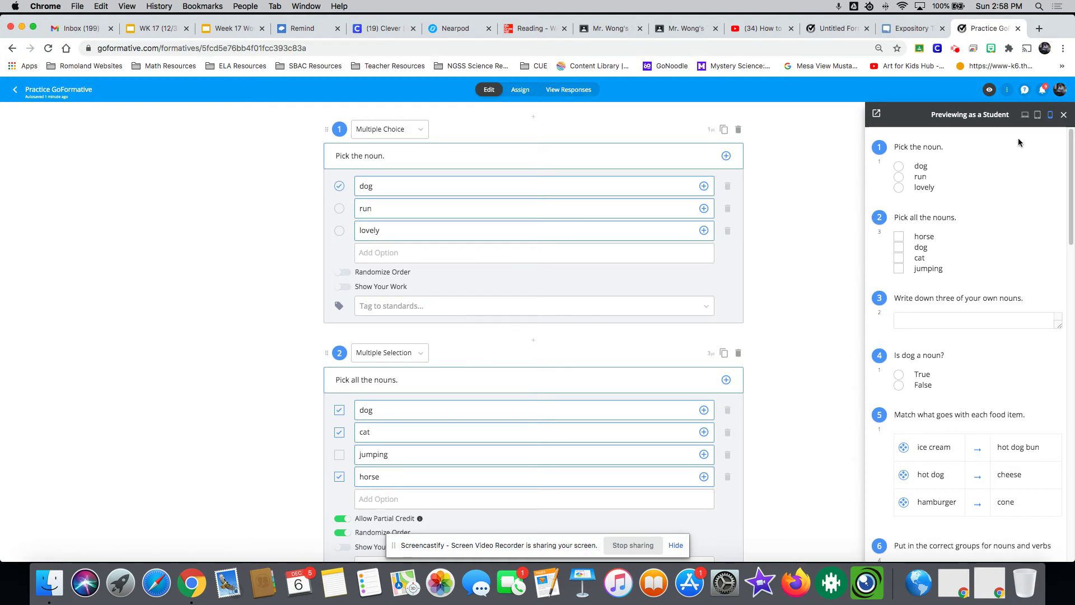
{"action": "left_click", "coordinate": [1025, 116]}
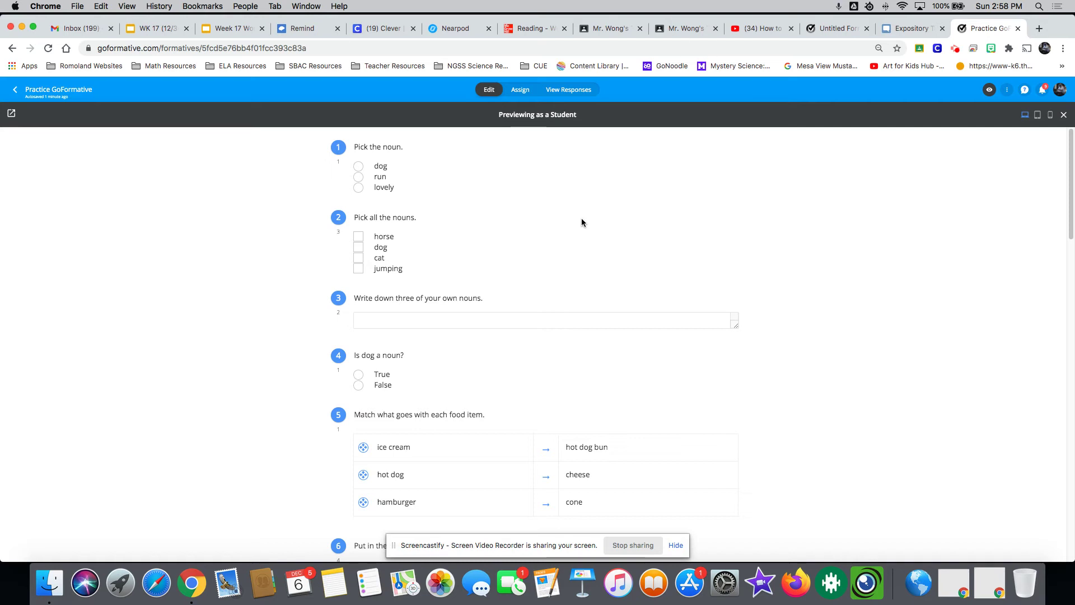
Step: Try the different options of question 1, "Pick the noun.", and settle on "dog"
{"action": "left_click", "coordinate": [358, 178]}
{"action": "left_click", "coordinate": [360, 196]}
{"action": "left_click", "coordinate": [360, 189]}
{"action": "left_click", "coordinate": [360, 166]}
Step: Mark "horse", "dog" and "jumping" as the answers to question 2, "Pick all the nouns."
{"action": "left_click", "coordinate": [359, 236]}
{"action": "left_click", "coordinate": [358, 258]}
{"action": "left_click", "coordinate": [359, 269]}
{"action": "left_click", "coordinate": [358, 259]}
{"action": "left_click", "coordinate": [358, 247]}
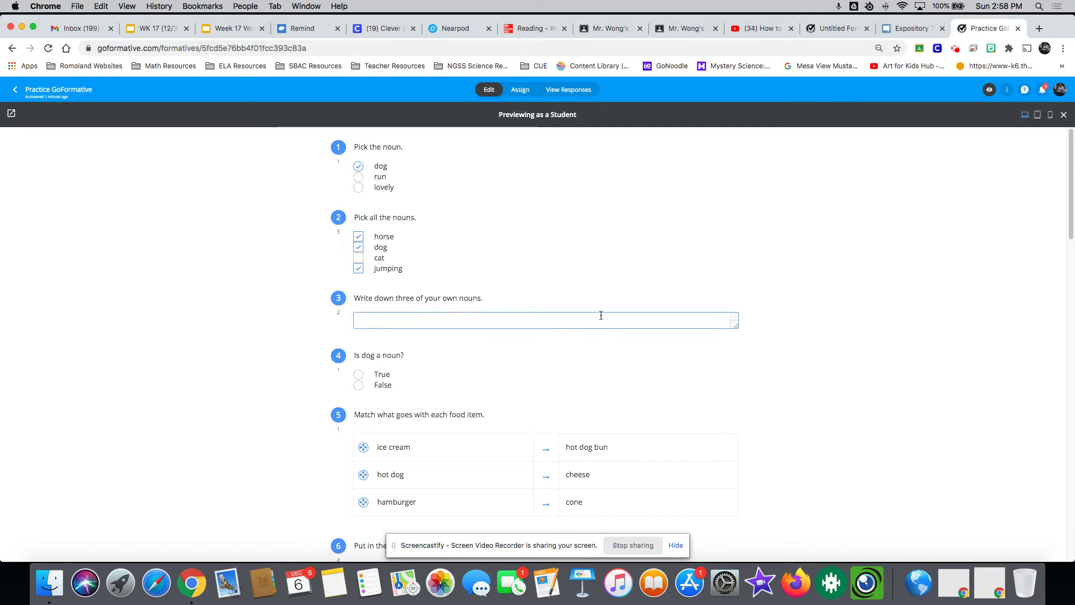
Step: Answer question 3 with "pencil pencils Dog" and question 4, "Is dog a noun?", with True
{"action": "type", "text": "pencil penci"}
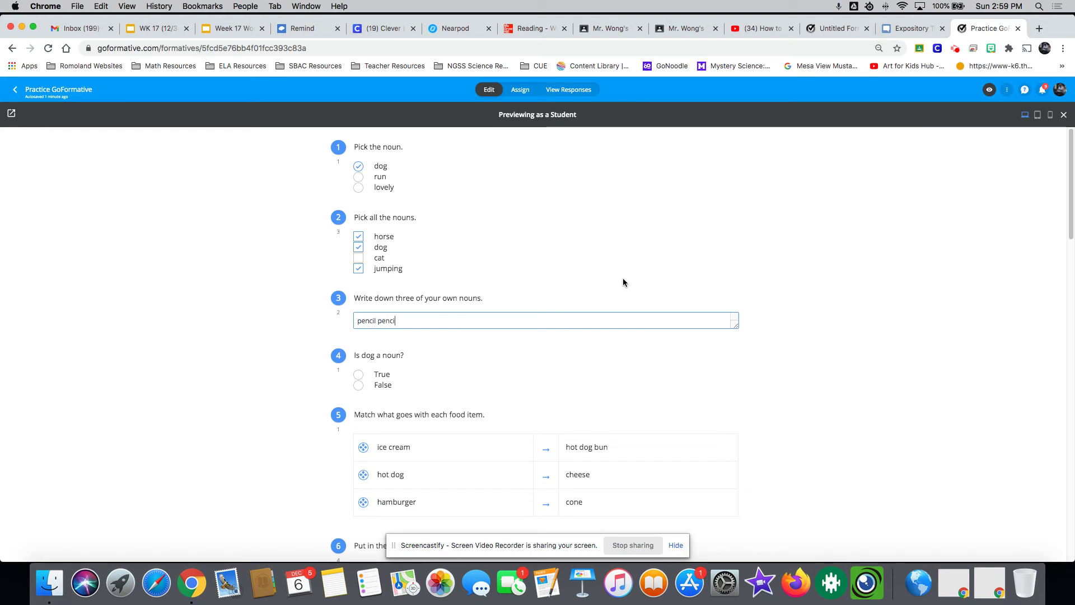
{"action": "type", "text": "le"}
{"action": "key", "text": "BackSpace"}
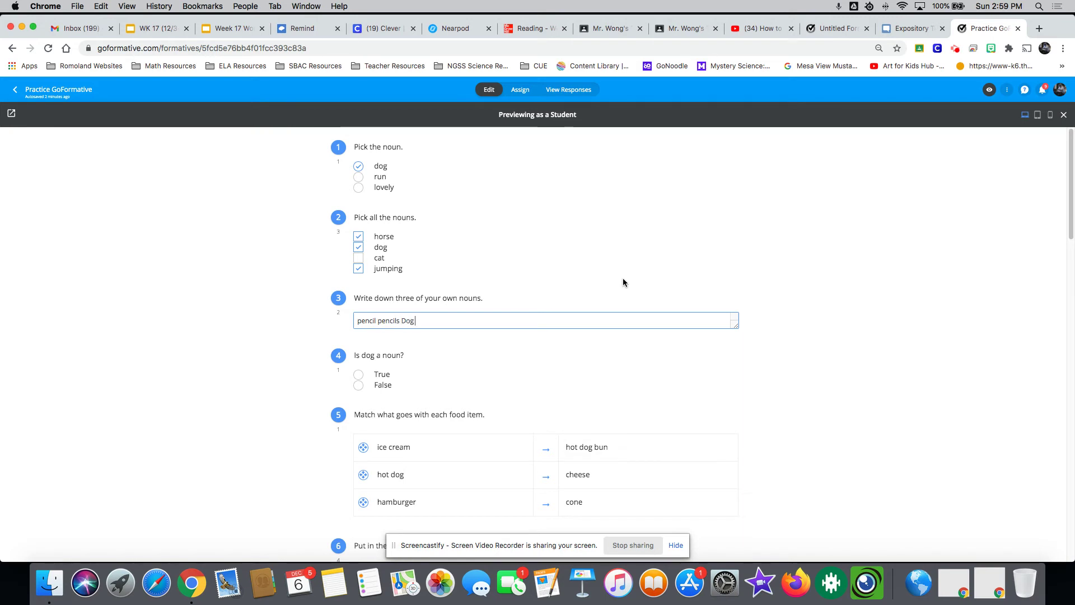
{"action": "left_click", "coordinate": [358, 374]}
{"action": "left_click", "coordinate": [336, 235]}
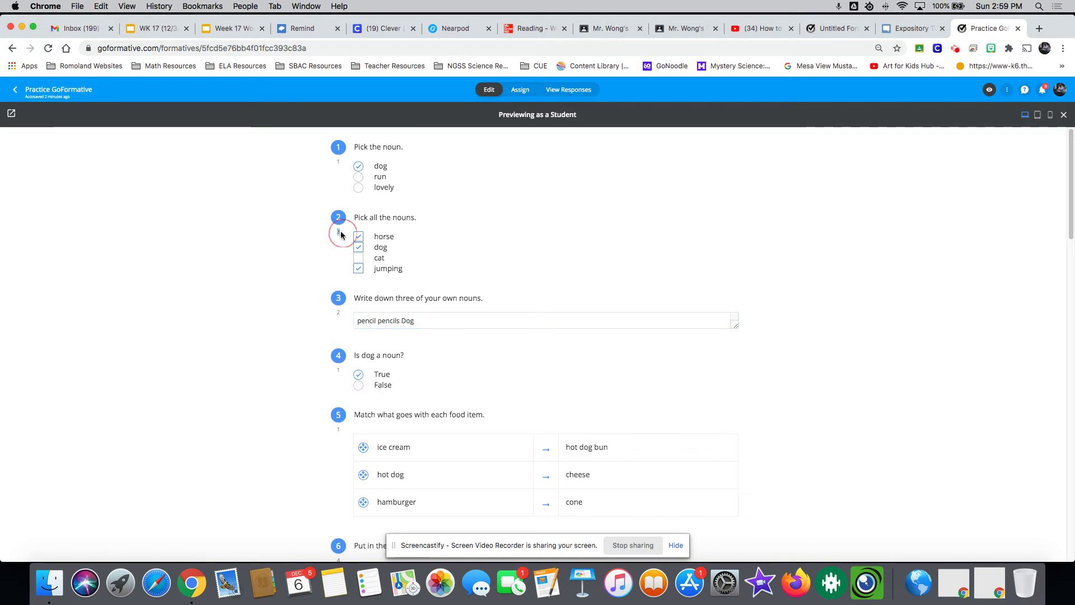
{"action": "left_click", "coordinate": [335, 314]}
{"action": "left_click", "coordinate": [338, 371]}
{"action": "left_click", "coordinate": [438, 368]}
Step: Reorder the food items in question 5 to match hot dog with hot dog bun, hamburger with cheese and ice cream with cone
{"action": "scroll", "coordinate": [517, 348], "scroll_direction": "down", "scroll_amount": 10}
{"action": "scroll", "coordinate": [476, 313], "scroll_direction": "up", "scroll_amount": 9}
{"action": "scroll", "coordinate": [448, 326], "scroll_direction": "down", "scroll_amount": 1}
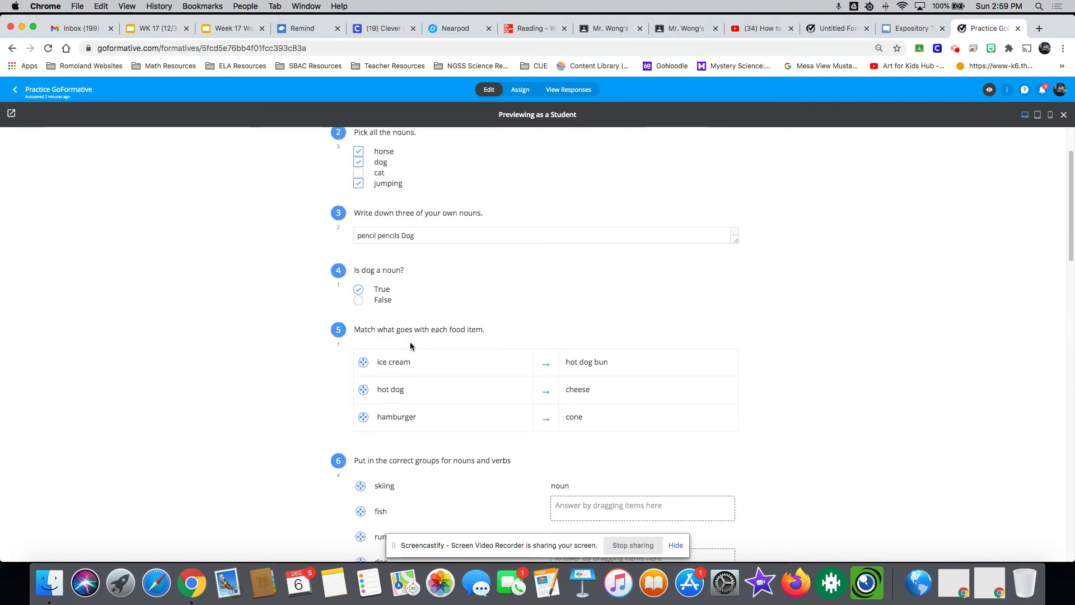
{"action": "left_click_drag", "start_coordinate": [466, 358], "coordinate": [469, 361]}
{"action": "left_click", "coordinate": [404, 368]}
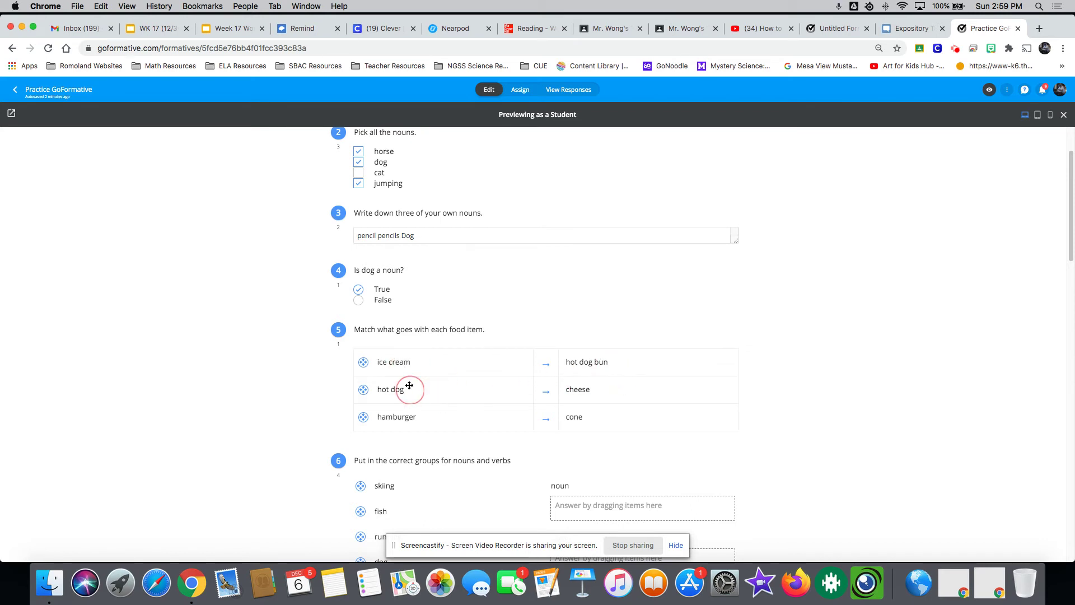
{"action": "left_click_drag", "start_coordinate": [418, 363], "coordinate": [420, 418]}
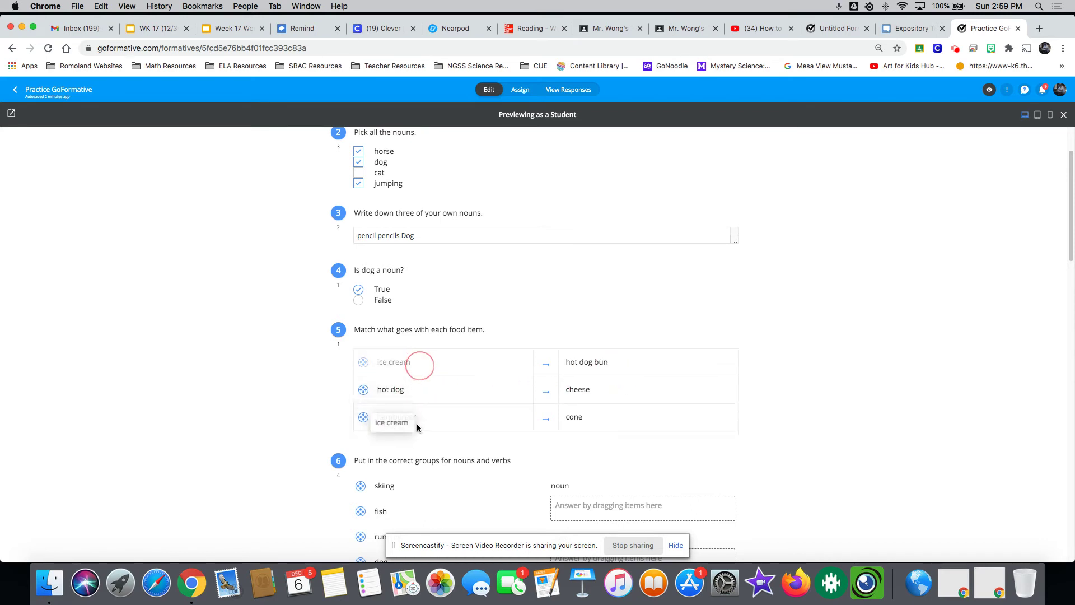
{"action": "left_click_drag", "start_coordinate": [399, 392], "coordinate": [408, 368]}
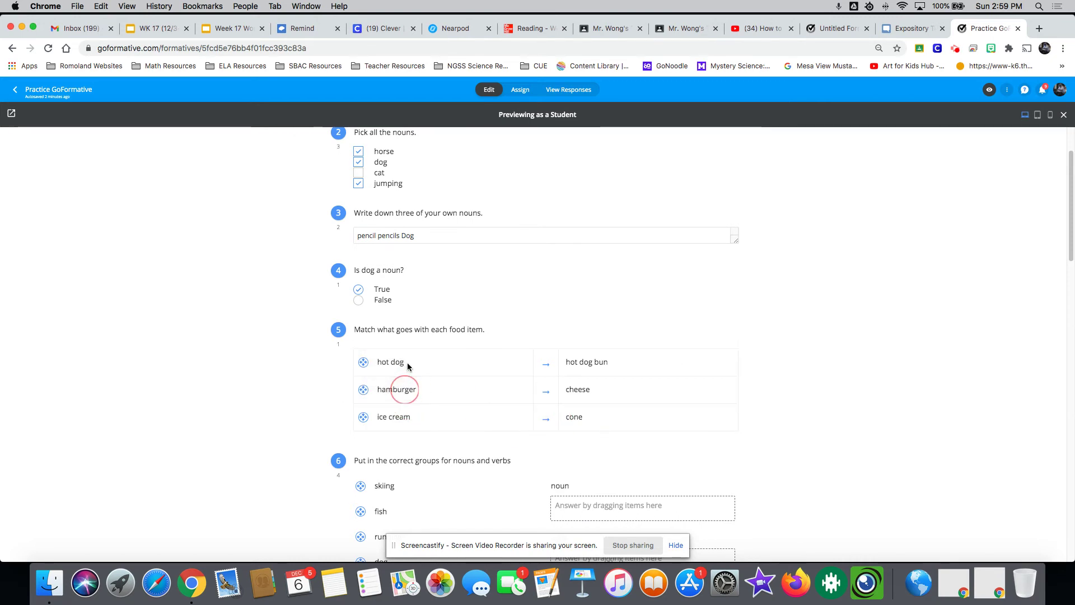
{"action": "left_click", "coordinate": [608, 365]}
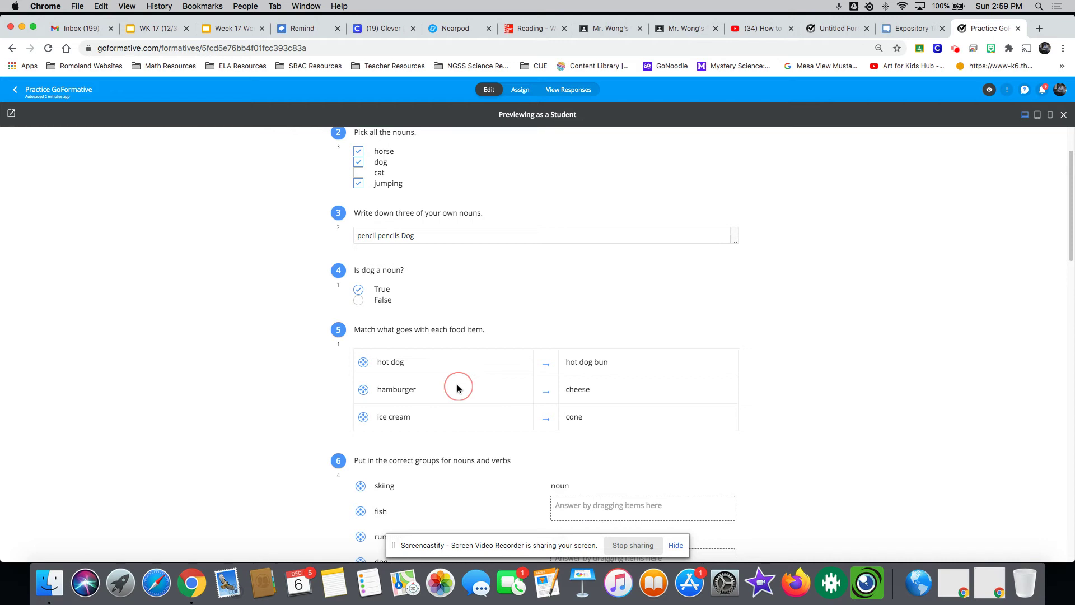
Step: Place "skiing" in the verb group of question 6, and try it in the noun group before removing it there
{"action": "scroll", "coordinate": [458, 388], "scroll_direction": "down", "scroll_amount": 5}
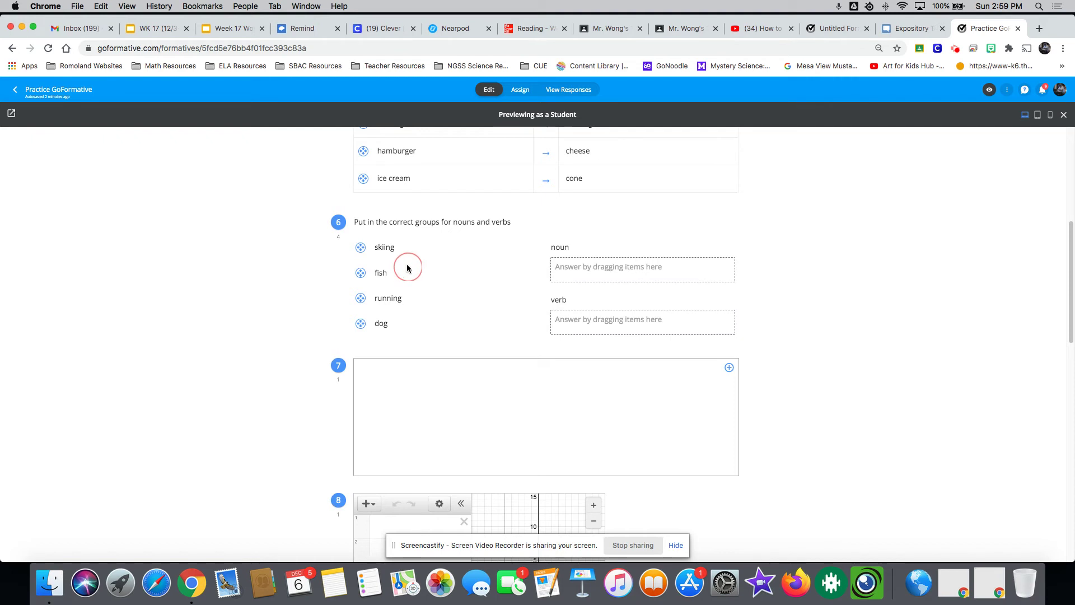
{"action": "left_click_drag", "start_coordinate": [390, 248], "coordinate": [580, 319]}
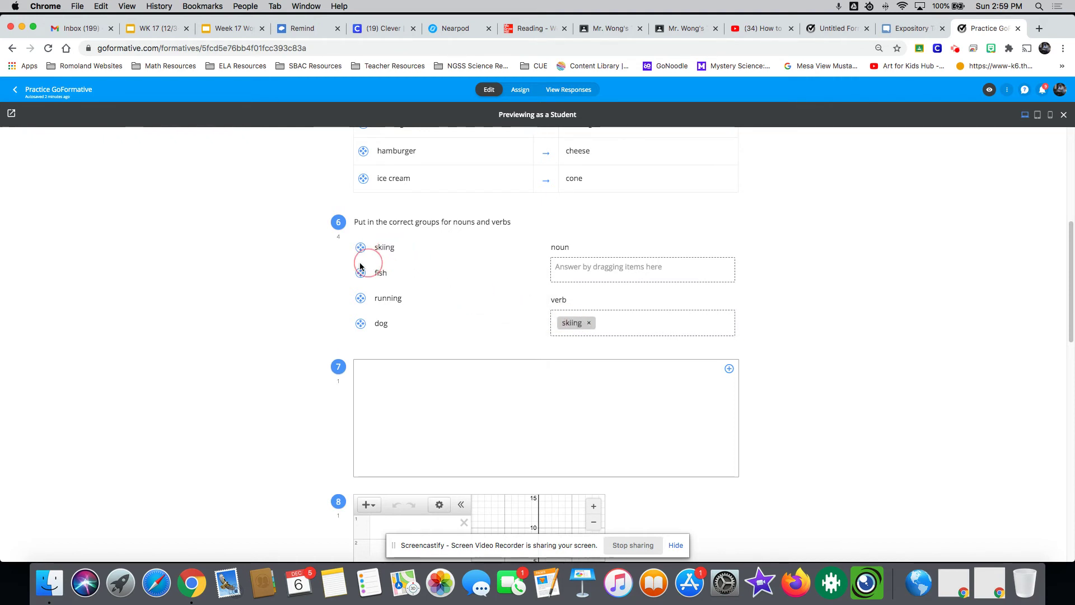
{"action": "left_click_drag", "start_coordinate": [384, 247], "coordinate": [554, 291]}
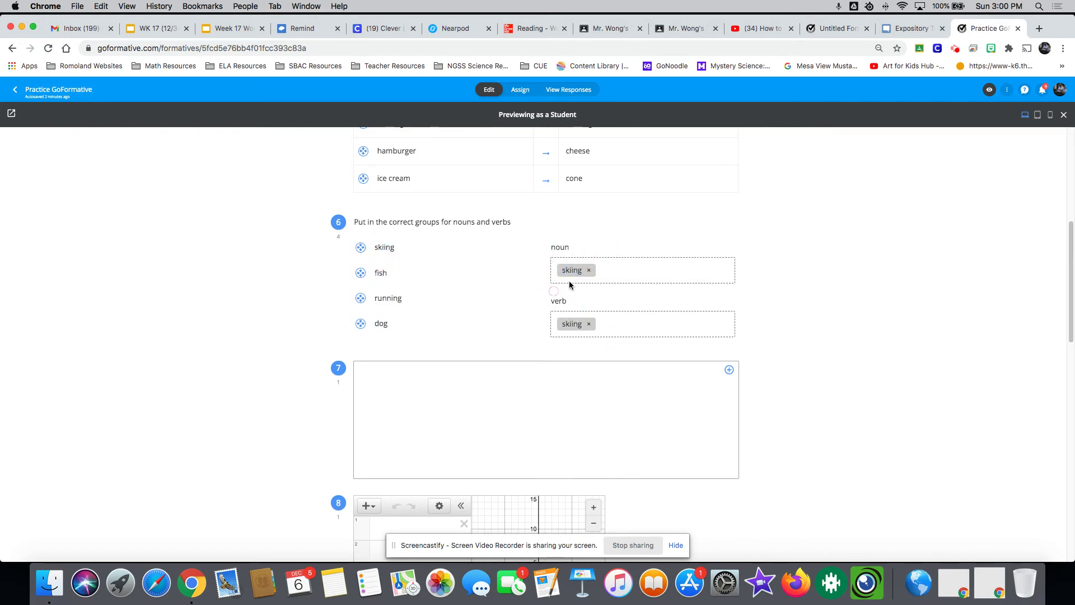
{"action": "left_click", "coordinate": [589, 273]}
{"action": "left_click_drag", "start_coordinate": [385, 247], "coordinate": [617, 331]}
{"action": "left_click_drag", "start_coordinate": [385, 250], "coordinate": [571, 279]}
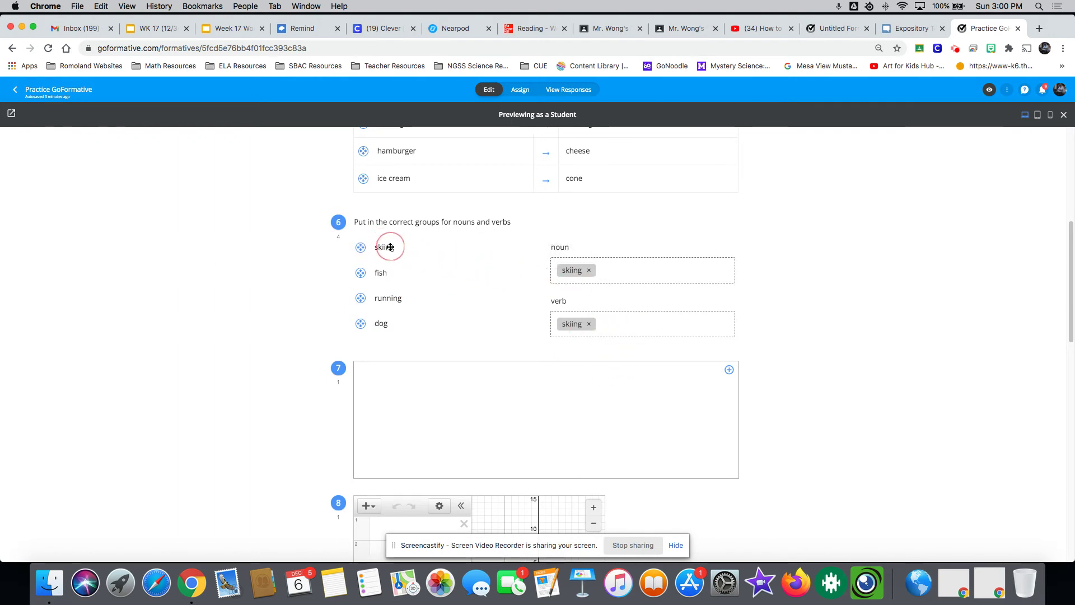
{"action": "left_click_drag", "start_coordinate": [620, 266], "coordinate": [392, 245]}
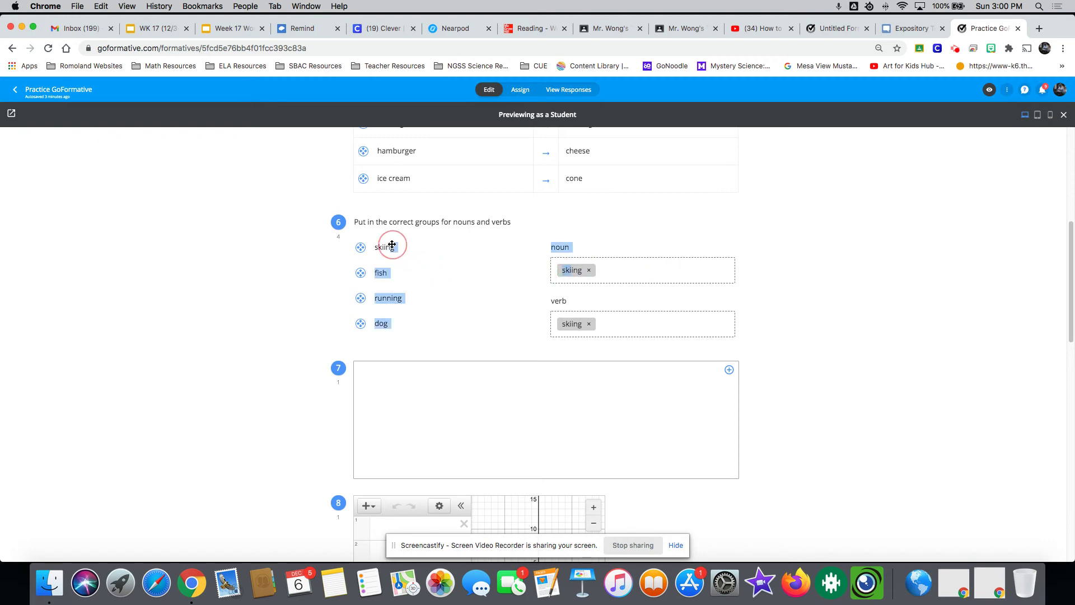
{"action": "left_click", "coordinate": [589, 271]}
Step: Sort "fish" and "running" into the noun group and "dog" into the verb group, and remove "fish" again
{"action": "left_click", "coordinate": [383, 274]}
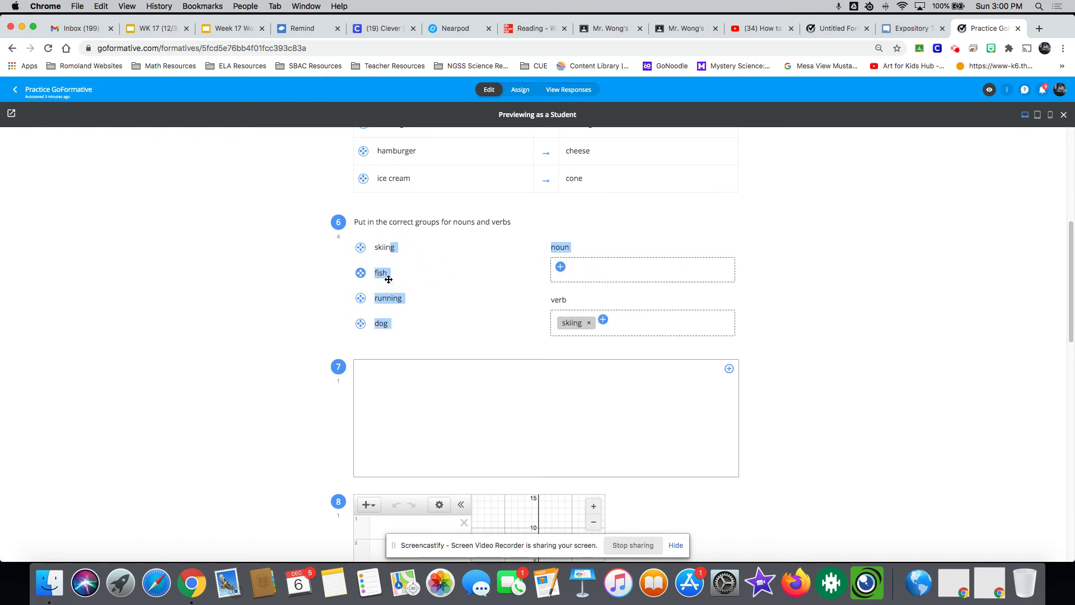
{"action": "left_click", "coordinate": [560, 267]}
{"action": "left_click_drag", "start_coordinate": [389, 298], "coordinate": [572, 273]}
{"action": "left_click_drag", "start_coordinate": [359, 326], "coordinate": [615, 334]}
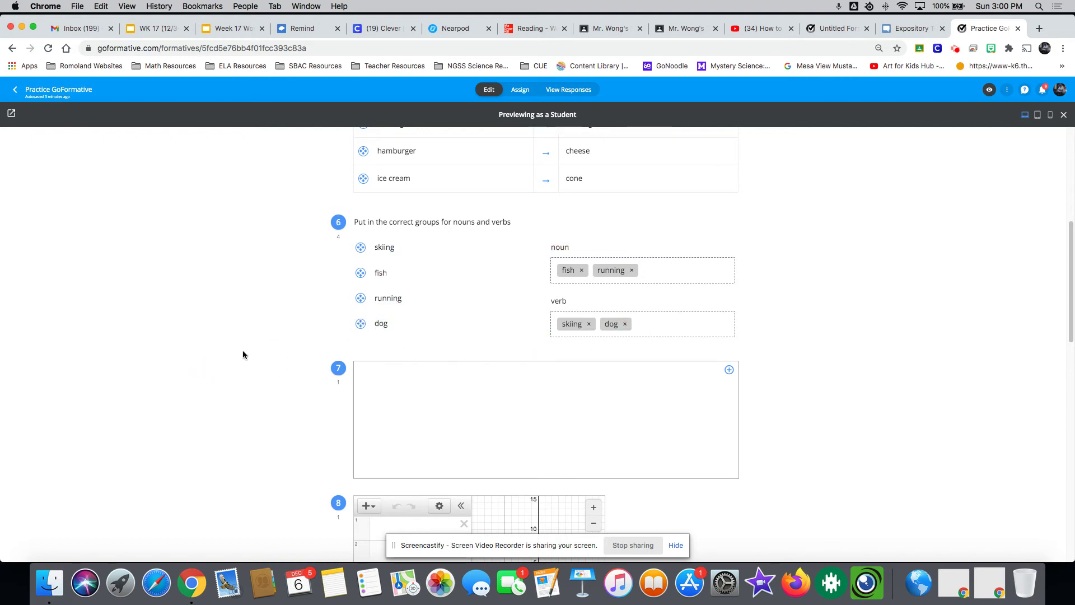
{"action": "left_click", "coordinate": [582, 271]}
Step: Enter the sample text "ghfgdffjkjlkgfu" in the answer area of question 7
{"action": "scroll", "coordinate": [336, 386], "scroll_direction": "down", "scroll_amount": 2}
{"action": "left_click", "coordinate": [435, 392]}
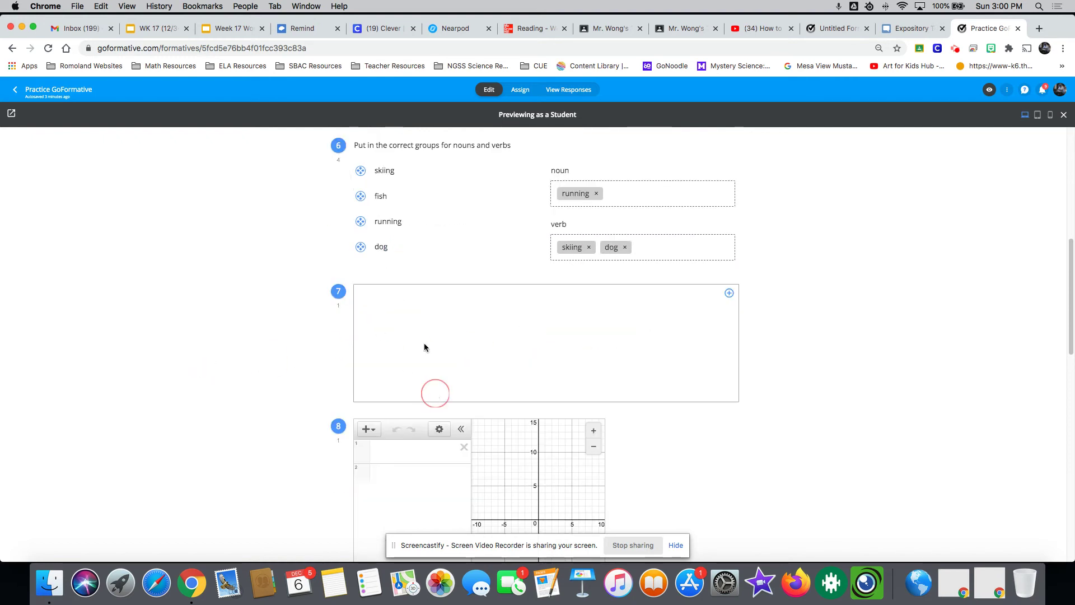
{"action": "type", "text": "ghfgdffjkjlkgfu"}
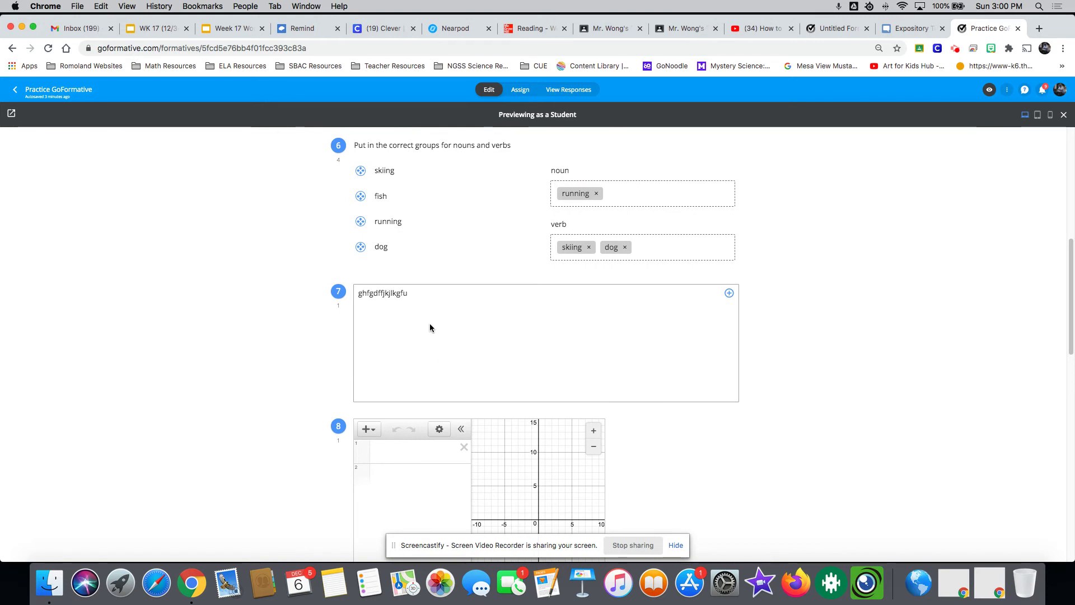
Step: Plot the point (-1, 2) on question 8's graph and label it "Point A"
{"action": "scroll", "coordinate": [429, 325], "scroll_direction": "down", "scroll_amount": 5}
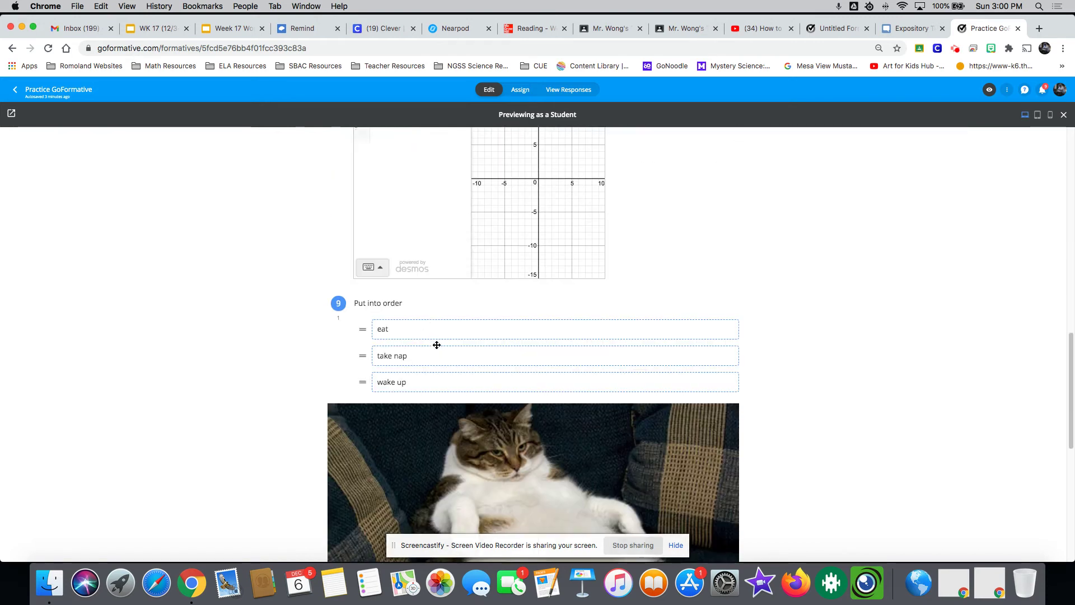
{"action": "scroll", "coordinate": [435, 344], "scroll_direction": "up", "scroll_amount": 5}
{"action": "scroll", "coordinate": [492, 314], "scroll_direction": "down", "scroll_amount": 5}
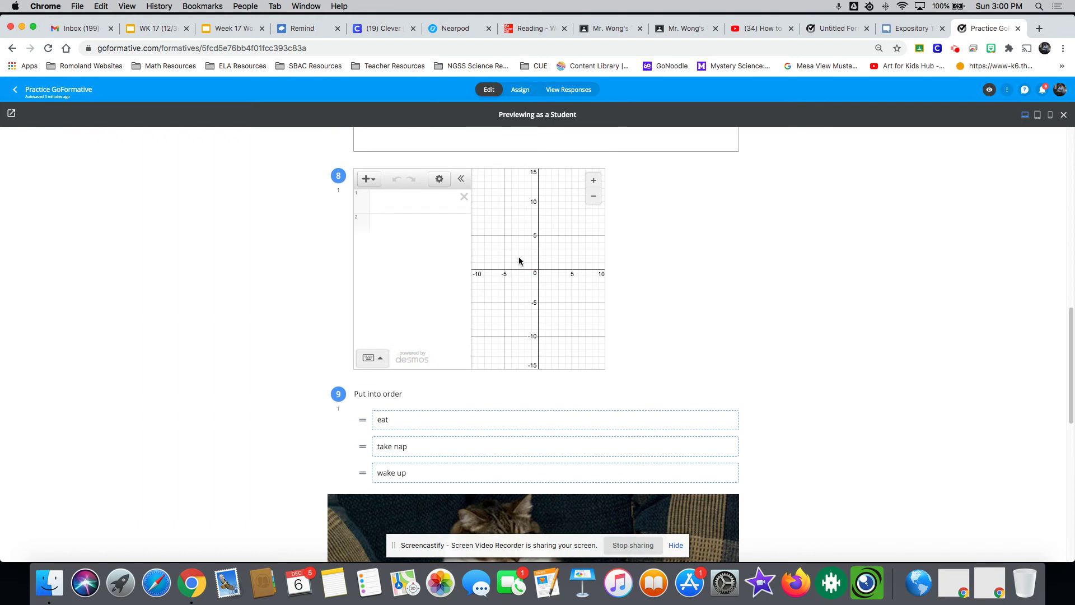
{"action": "left_click", "coordinate": [398, 205]}
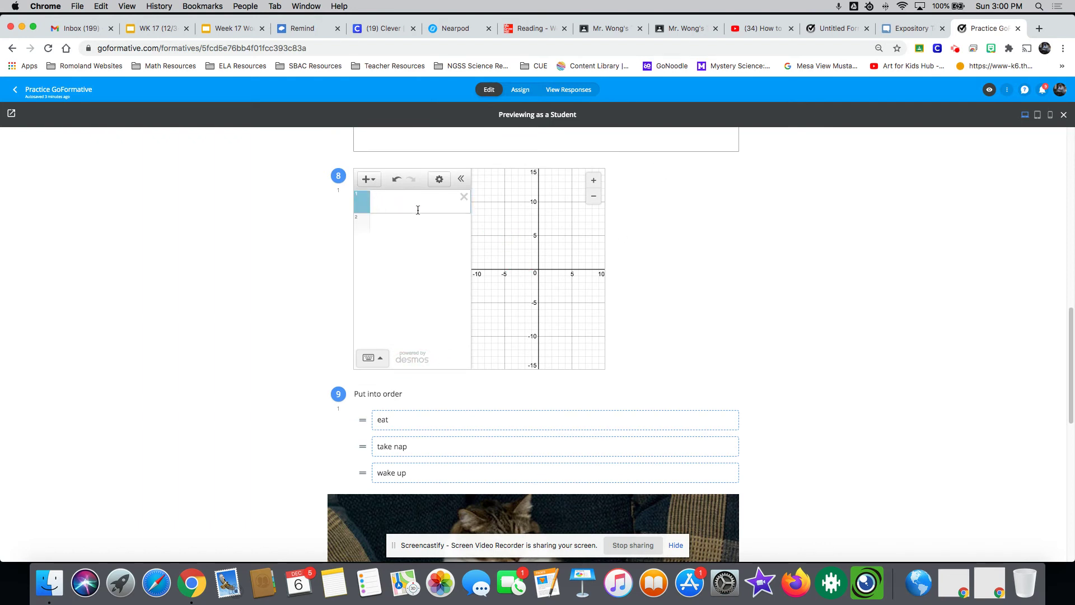
{"action": "type", "text": "("}
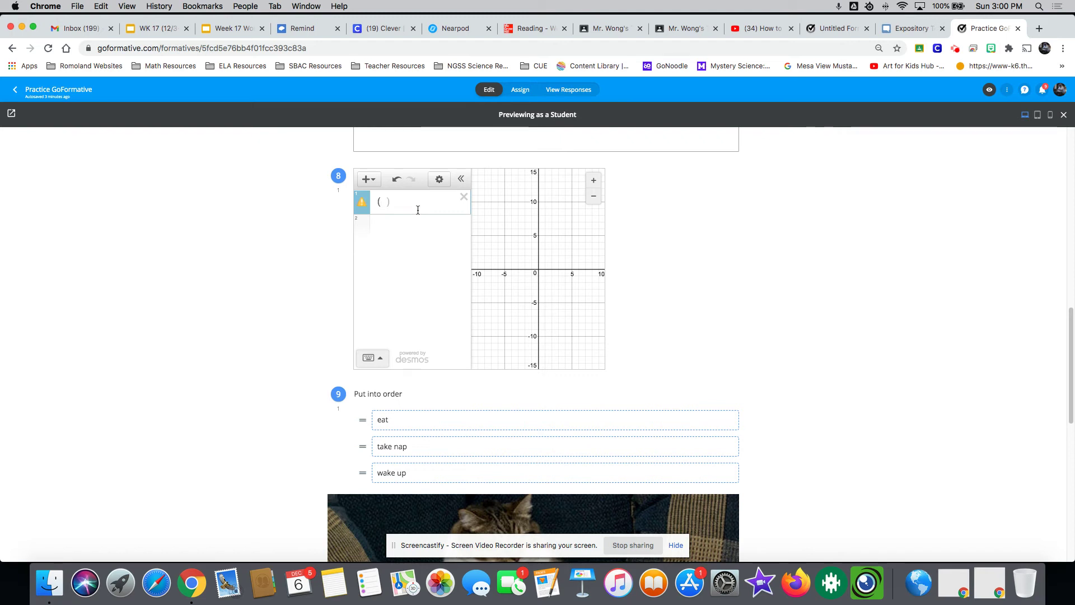
{"action": "type", "text": "-1,2"}
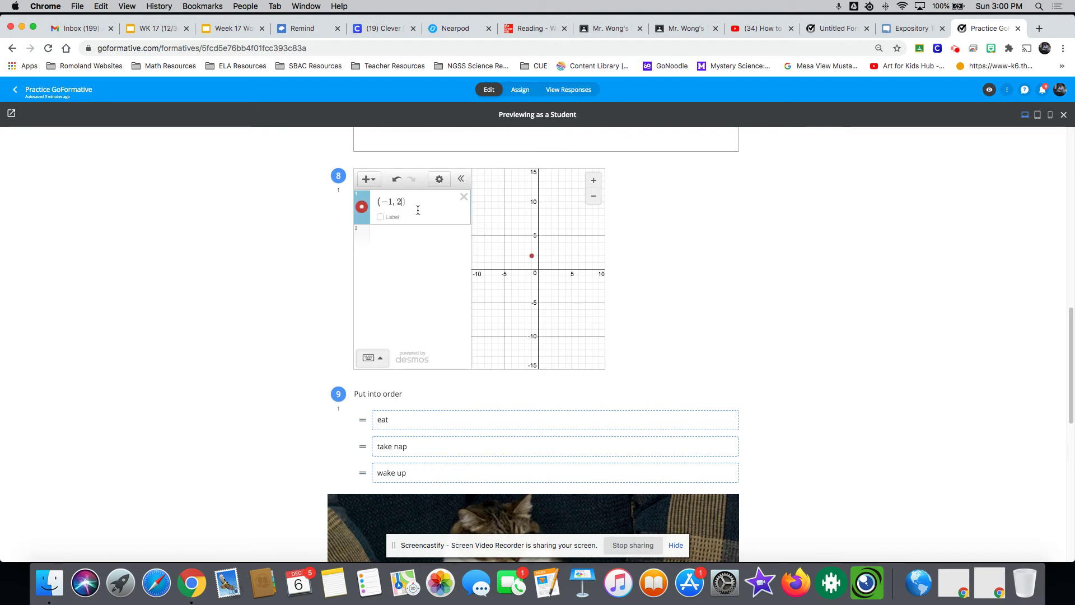
{"action": "left_click", "coordinate": [288, 230]}
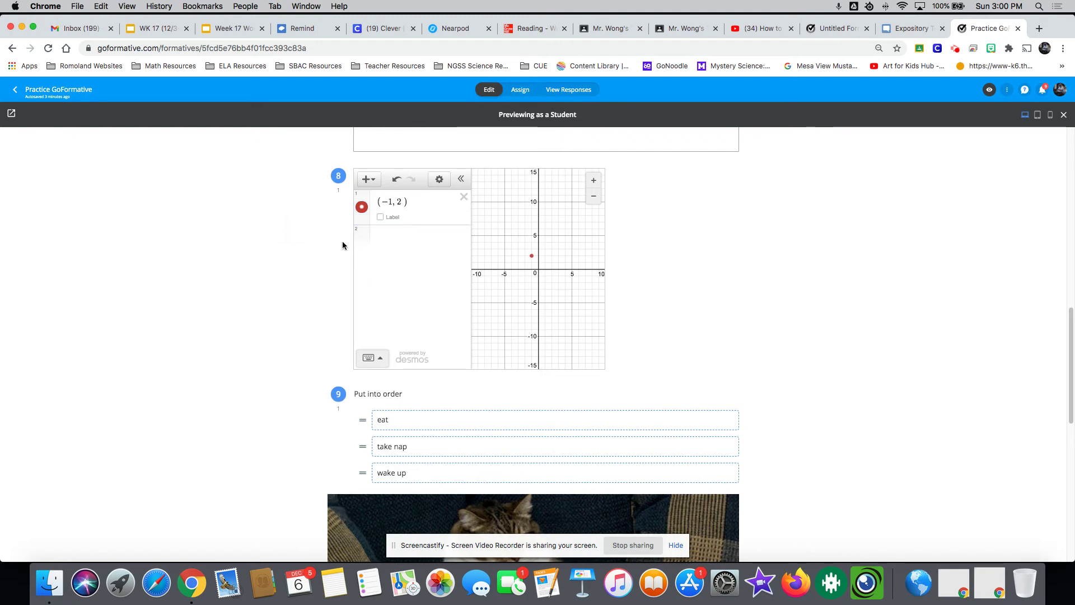
{"action": "left_click", "coordinate": [381, 218]}
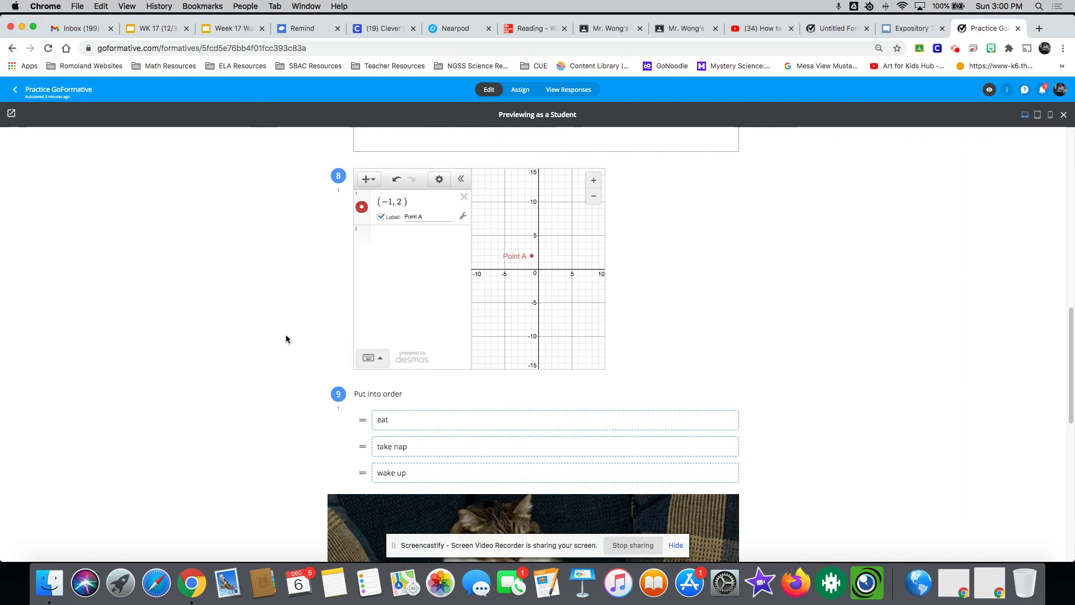
Step: Arrange the items in question 9 in the order wake up, eat, take nap
{"action": "scroll", "coordinate": [286, 336], "scroll_direction": "down", "scroll_amount": 4}
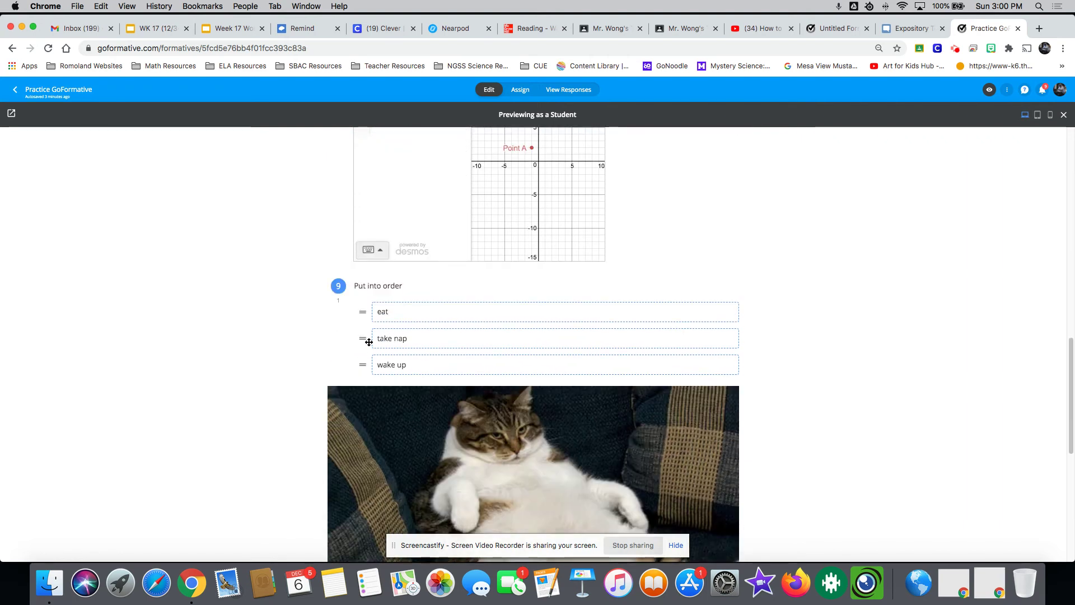
{"action": "left_click_drag", "start_coordinate": [366, 365], "coordinate": [475, 354]}
{"action": "left_click", "coordinate": [367, 344]}
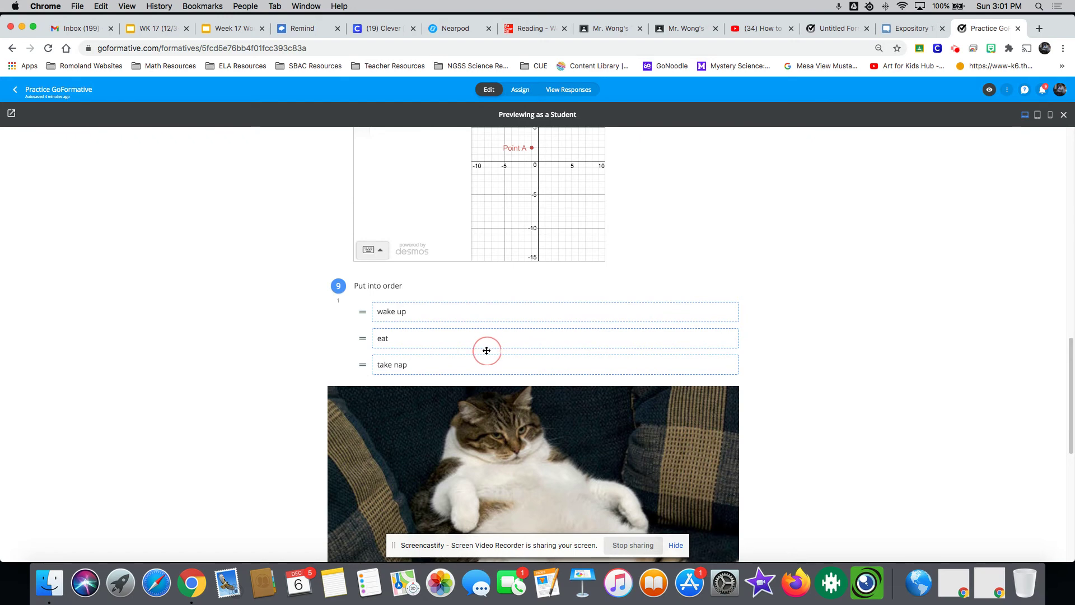
Step: Enter the sample text "fkldjfdsljfsadjgnblkdn" as the answer to question 10
{"action": "scroll", "coordinate": [324, 359], "scroll_direction": "down", "scroll_amount": 2}
{"action": "scroll", "coordinate": [293, 347], "scroll_direction": "down", "scroll_amount": 4}
{"action": "left_click", "coordinate": [432, 408]}
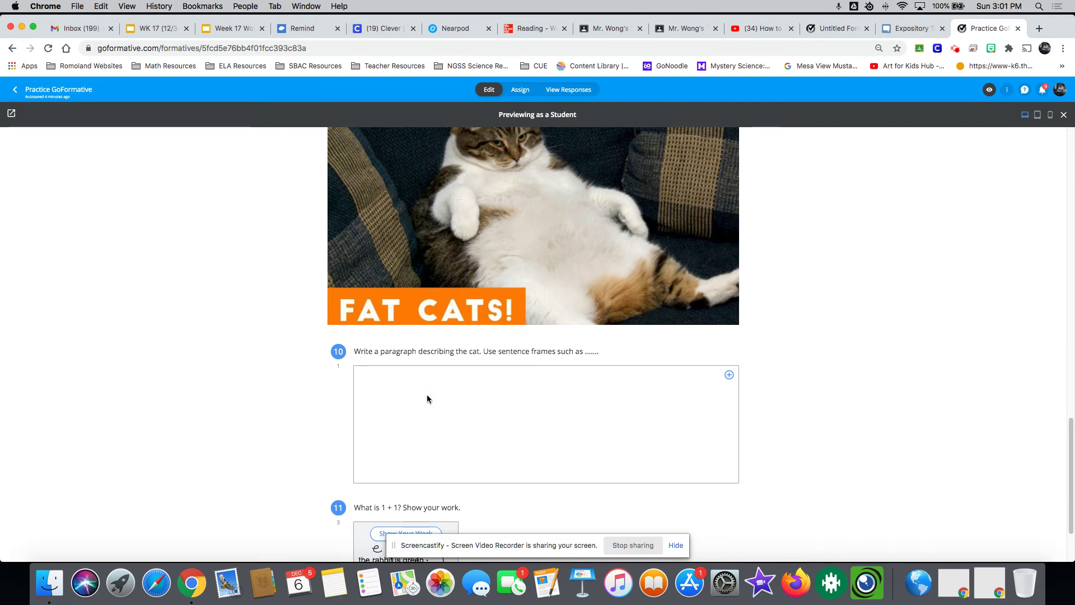
{"action": "type", "text": "fkldjfdsljfsadjgnblkdn"}
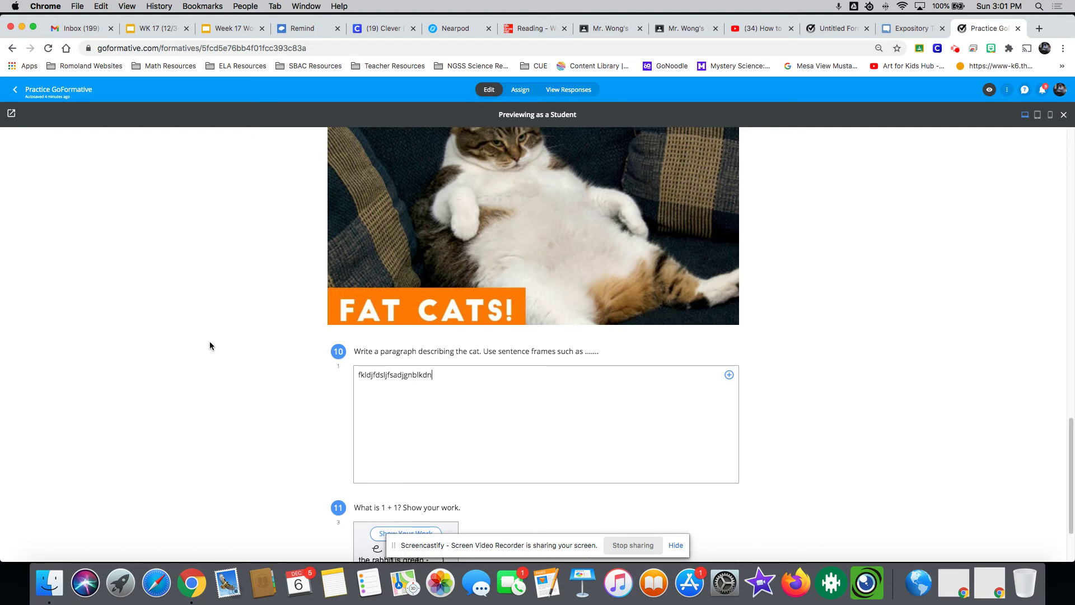
Step: Open question 11's student drawing canvas, try to erase and select the background drawing, and return to the preview
{"action": "scroll", "coordinate": [209, 342], "scroll_direction": "down", "scroll_amount": 2}
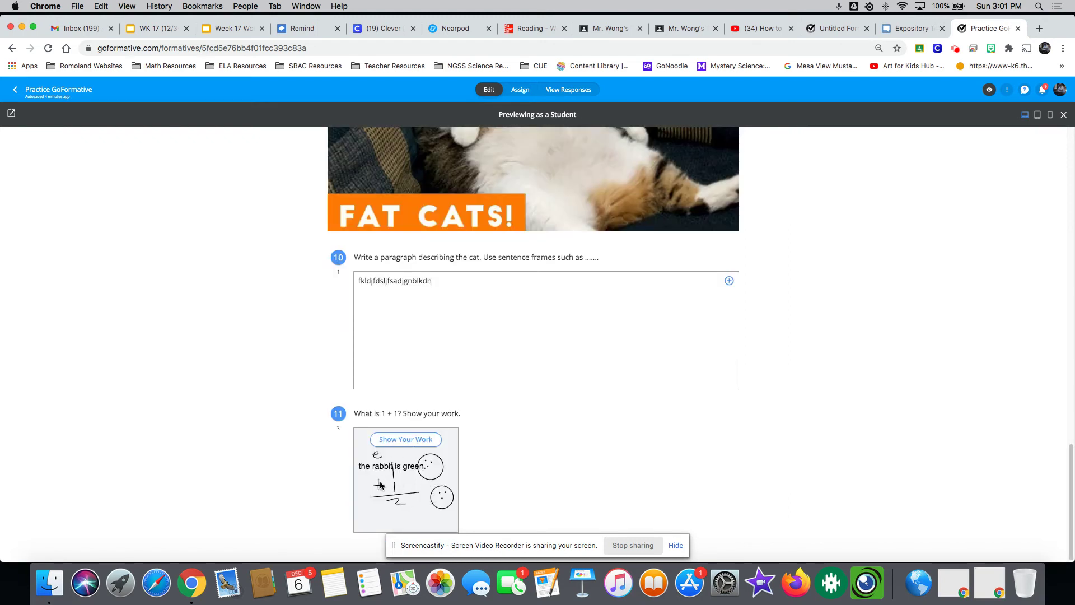
{"action": "left_click", "coordinate": [400, 446]}
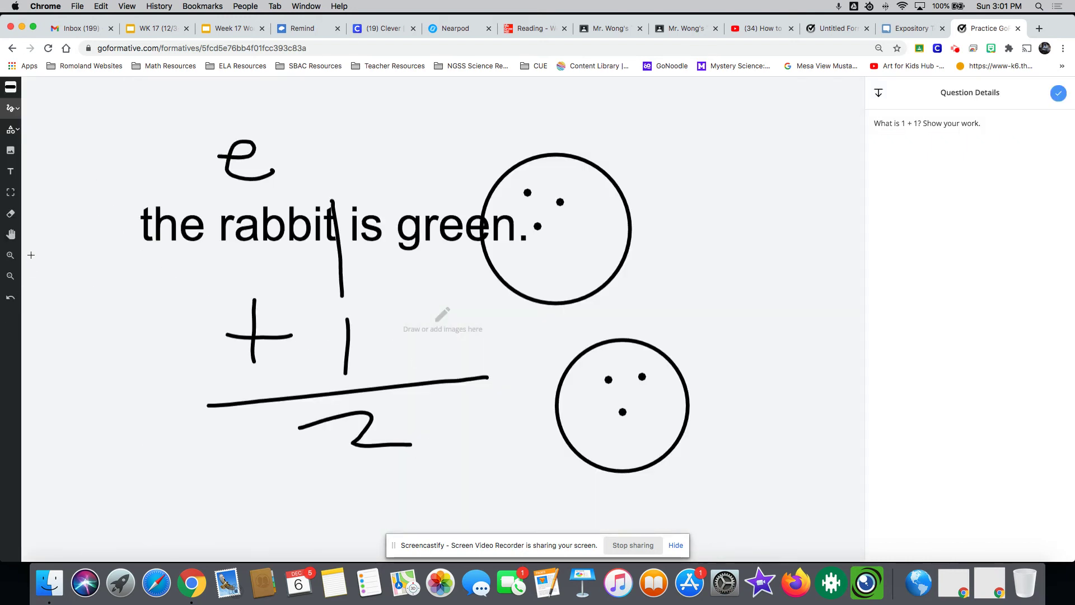
{"action": "left_click", "coordinate": [15, 216]}
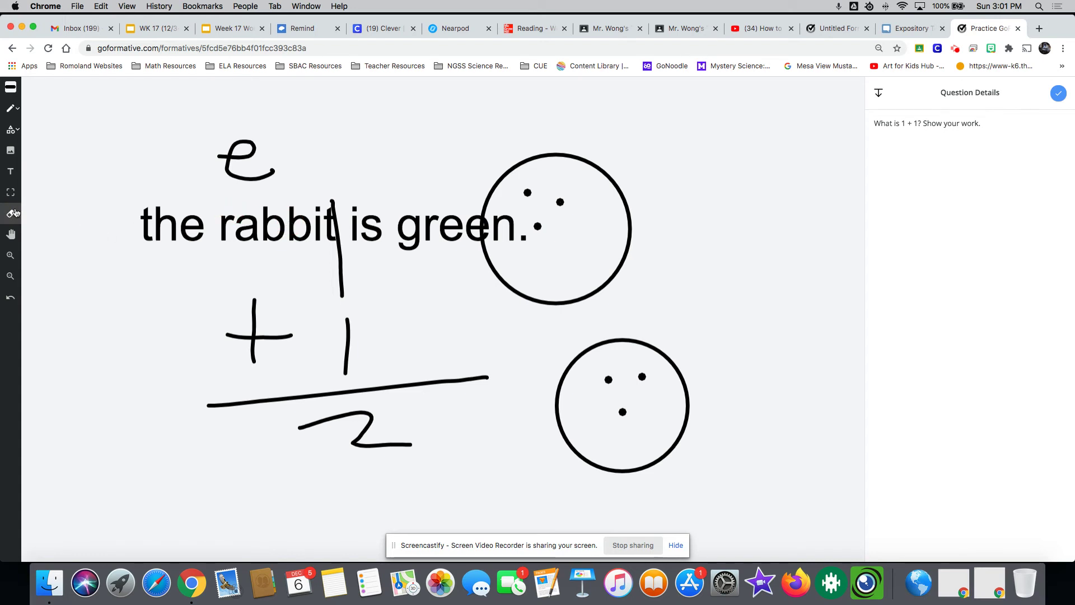
{"action": "left_click", "coordinate": [222, 219]}
{"action": "left_click", "coordinate": [10, 192]}
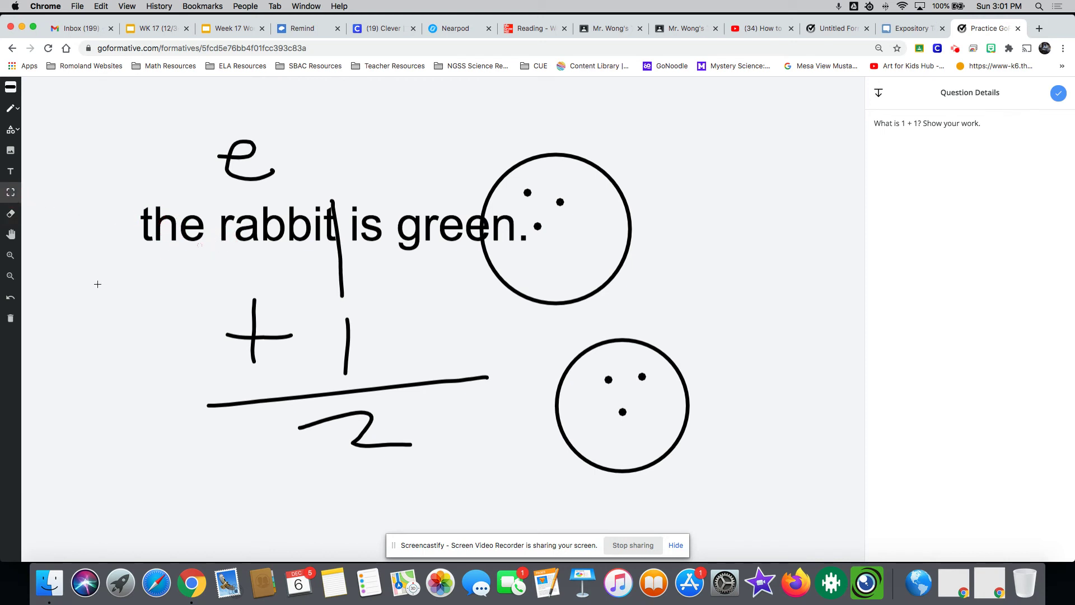
{"action": "left_click", "coordinate": [287, 218]}
{"action": "left_click", "coordinate": [366, 271]}
{"action": "left_click", "coordinate": [249, 239]}
{"action": "left_click", "coordinate": [1059, 93]}
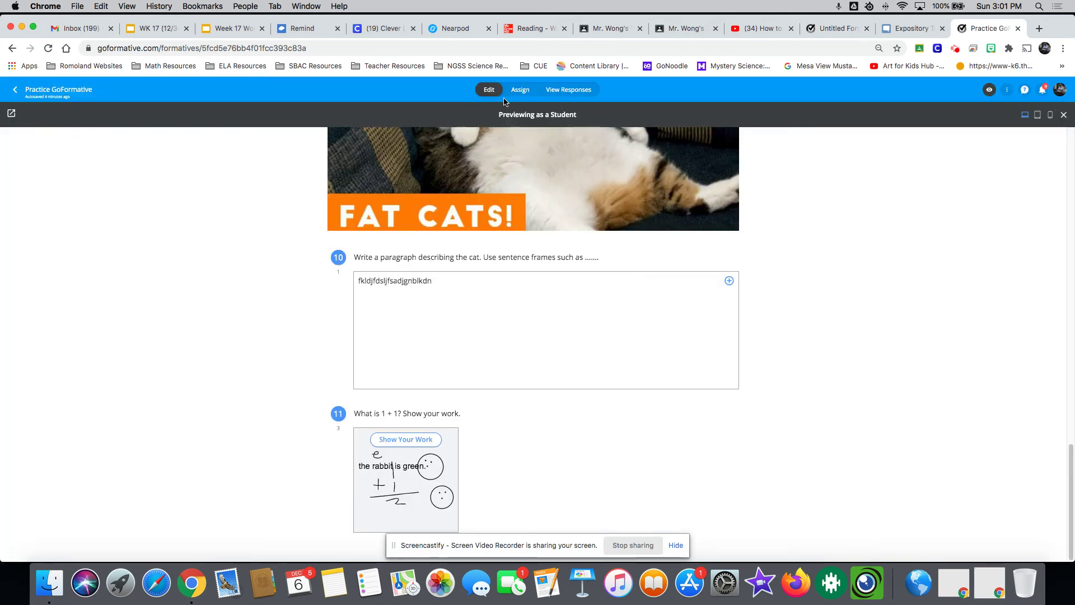
Step: Leave the student preview, open question 11's background for editing and erase everything drawn on it
{"action": "left_click", "coordinate": [1063, 119]}
{"action": "scroll", "coordinate": [537, 408], "scroll_direction": "down", "scroll_amount": 10}
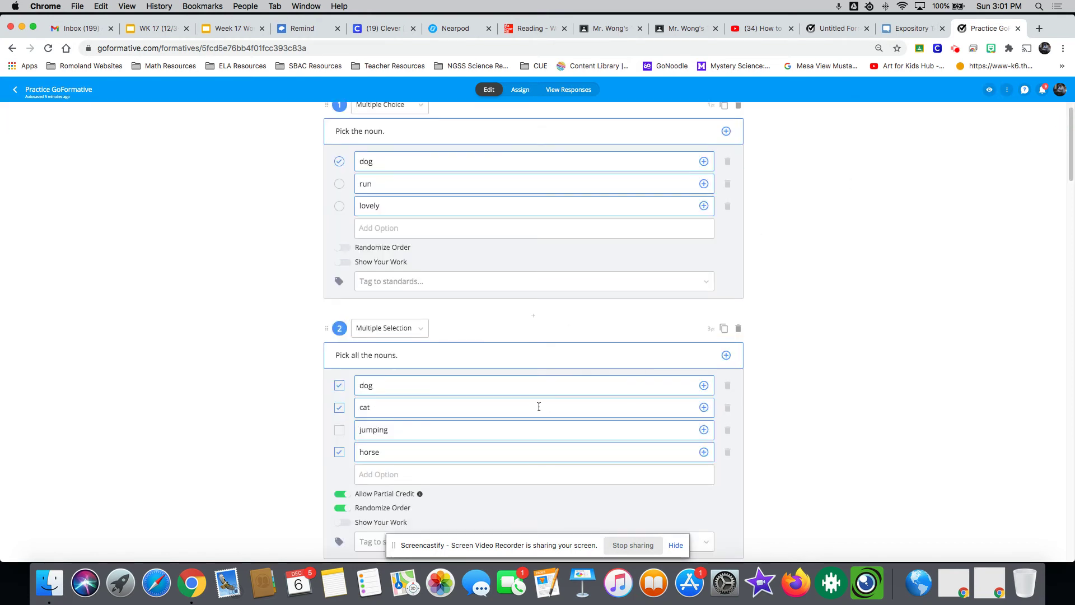
{"action": "left_click", "coordinate": [383, 390]}
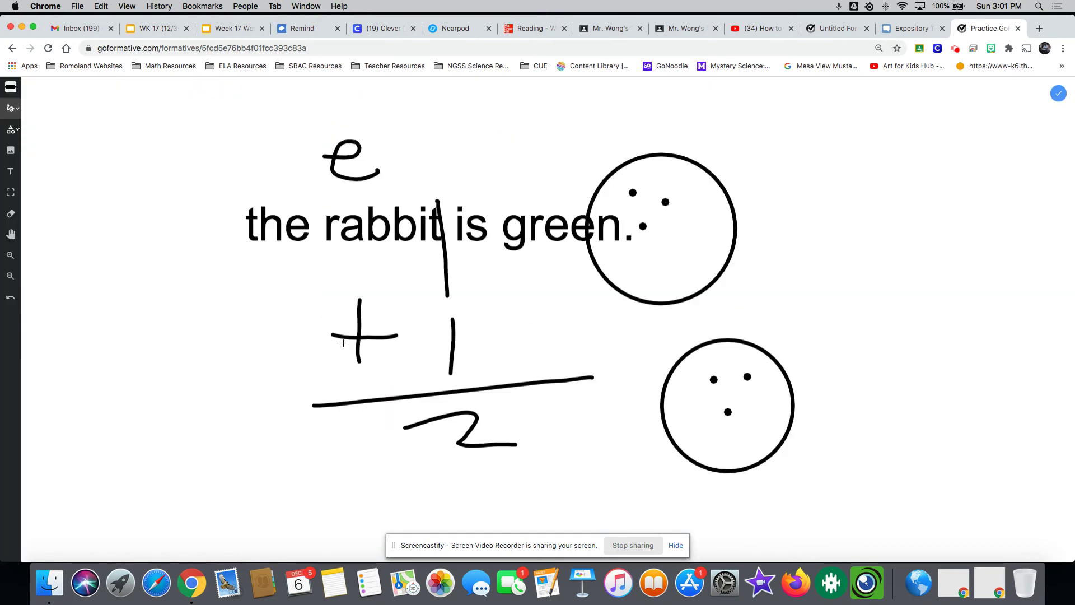
{"action": "left_click", "coordinate": [10, 213]}
{"action": "mouse_move", "coordinate": [380, 221]}
{"action": "left_mouse_down"}
{"action": "mouse_move", "coordinate": [444, 199]}
{"action": "mouse_move", "coordinate": [372, 276]}
{"action": "mouse_move", "coordinate": [442, 469]}
{"action": "mouse_move", "coordinate": [452, 411]}
{"action": "mouse_move", "coordinate": [372, 353]}
{"action": "mouse_move", "coordinate": [852, 202]}
{"action": "mouse_move", "coordinate": [624, 187]}
{"action": "mouse_move", "coordinate": [646, 225]}
{"action": "mouse_move", "coordinate": [672, 207]}
{"action": "mouse_move", "coordinate": [730, 386]}
{"action": "mouse_move", "coordinate": [768, 377]}
{"action": "mouse_move", "coordinate": [758, 367]}
{"action": "mouse_move", "coordinate": [588, 391]}
{"action": "left_mouse_up"}
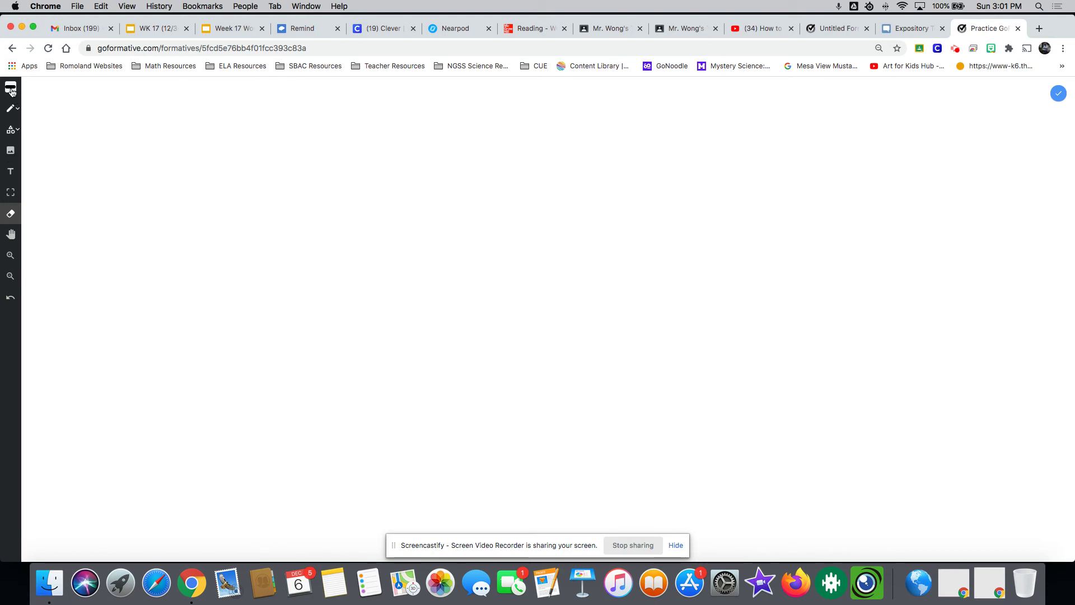
Step: Draw a straight vertical line with the Line tool as the upper 1 of the addition
{"action": "left_click", "coordinate": [9, 108]}
{"action": "left_click", "coordinate": [9, 109]}
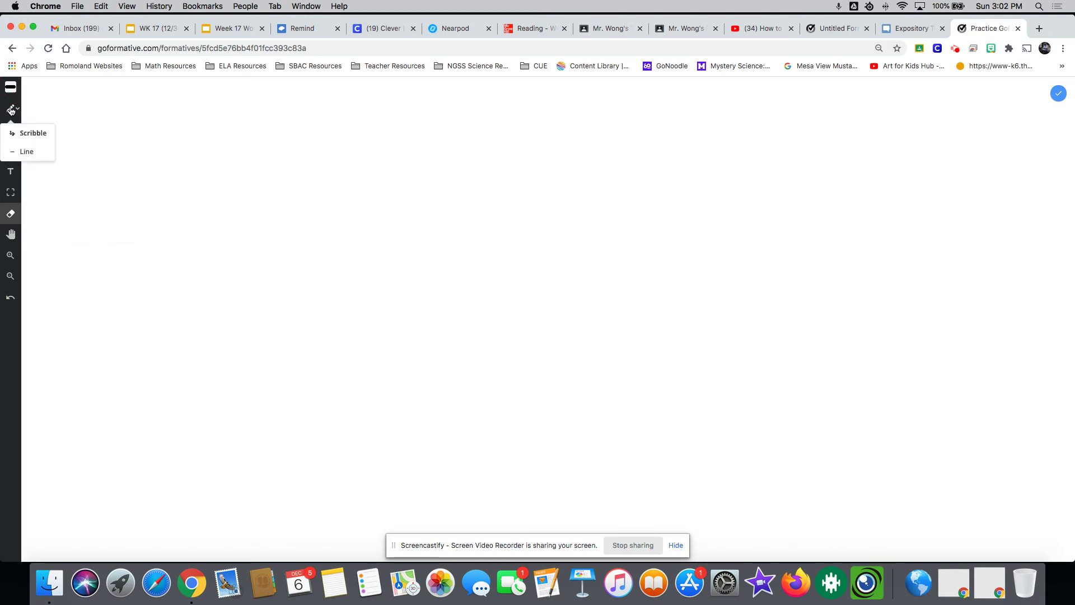
{"action": "left_click", "coordinate": [30, 133]}
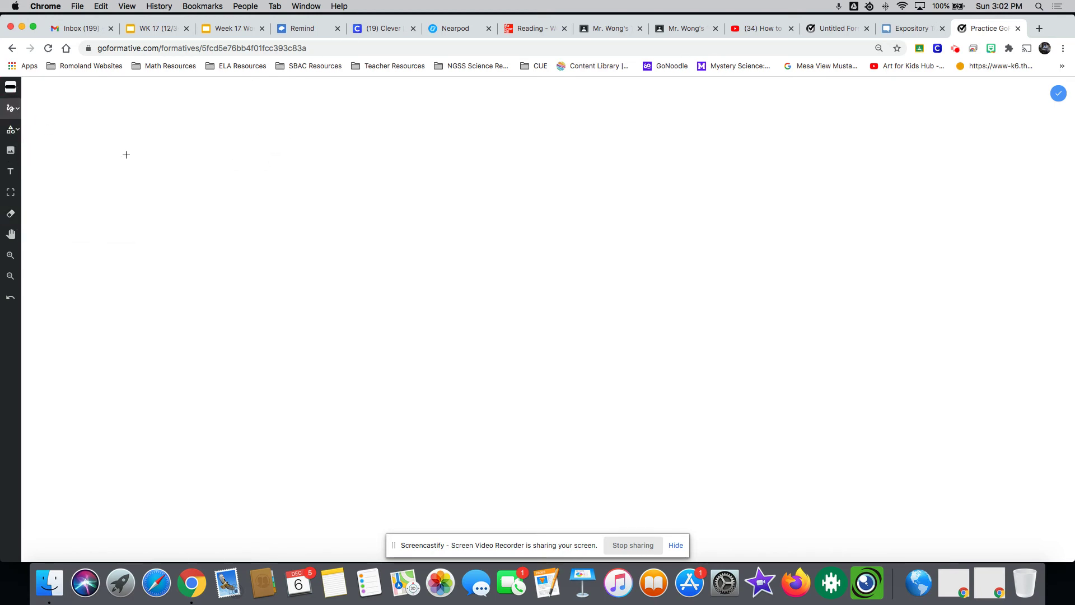
{"action": "left_click", "coordinate": [9, 108]}
{"action": "left_click", "coordinate": [34, 151]}
{"action": "left_click_drag", "start_coordinate": [317, 137], "coordinate": [316, 251]}
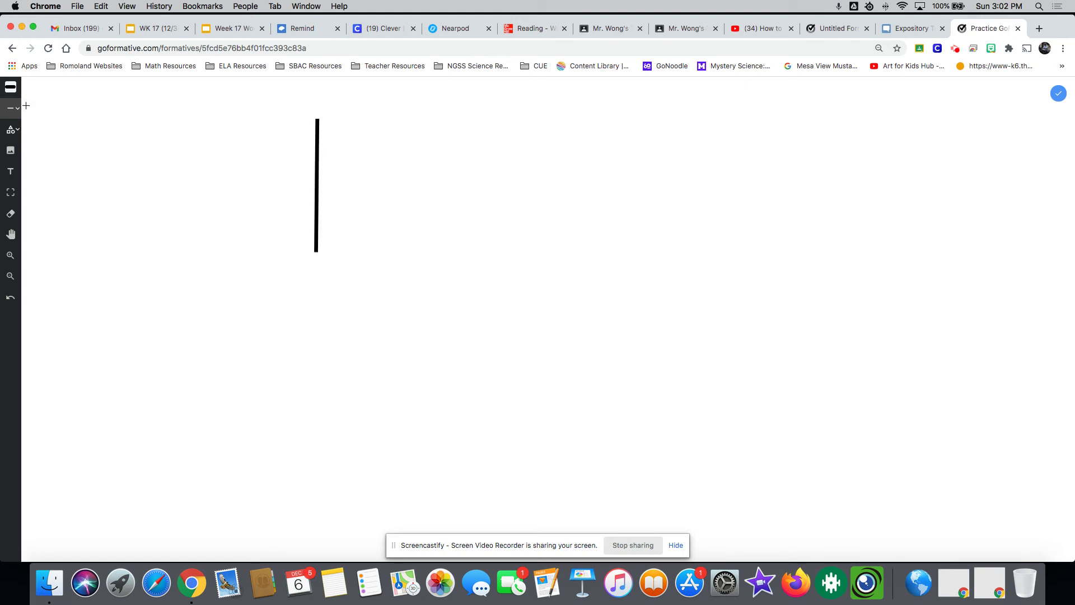
Step: Draw a freehand plus sign below and to the left of the upper 1 with the Scribble tool
{"action": "left_click", "coordinate": [16, 115]}
{"action": "left_click", "coordinate": [32, 136]}
{"action": "mouse_move", "coordinate": [196, 291]}
{"action": "left_mouse_down"}
{"action": "mouse_move", "coordinate": [193, 331]}
{"action": "mouse_move", "coordinate": [203, 312]}
{"action": "mouse_move", "coordinate": [226, 314]}
{"action": "left_mouse_up"}
Step: Draw the lower 1 and the horizontal sum line beneath it with the Line tool, and save question 11's background
{"action": "left_click", "coordinate": [17, 114]}
{"action": "left_click", "coordinate": [27, 141]}
{"action": "left_click_drag", "start_coordinate": [311, 270], "coordinate": [306, 335]}
{"action": "left_click_drag", "start_coordinate": [316, 350], "coordinate": [312, 352]}
{"action": "mouse_move", "coordinate": [142, 382]}
{"action": "left_mouse_down"}
{"action": "mouse_move", "coordinate": [290, 372]}
{"action": "mouse_move", "coordinate": [391, 386]}
{"action": "mouse_move", "coordinate": [391, 375]}
{"action": "left_mouse_up"}
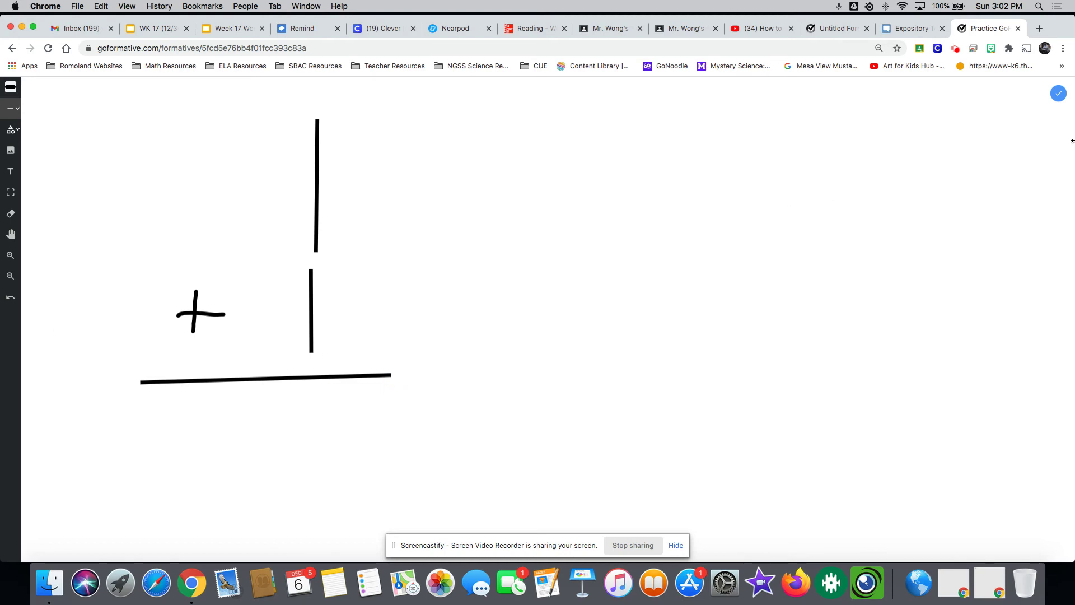
{"action": "left_click", "coordinate": [1059, 94]}
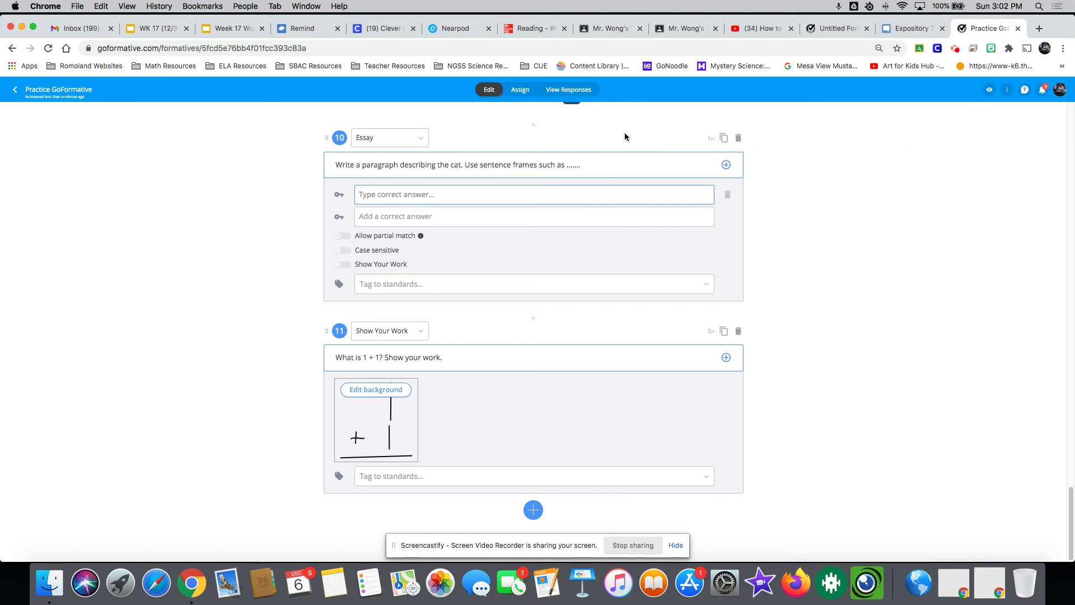
Step: Preview the assignment as a student, check question 11's new background on its drawing canvas, and close the preview
{"action": "left_click", "coordinate": [989, 89]}
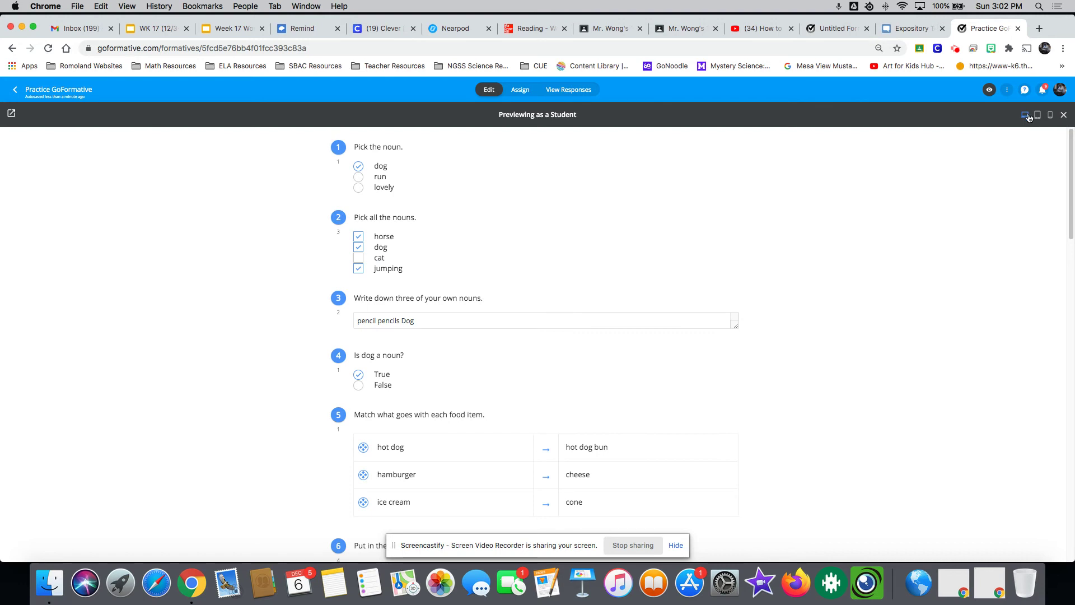
{"action": "scroll", "coordinate": [541, 300], "scroll_direction": "down", "scroll_amount": 20}
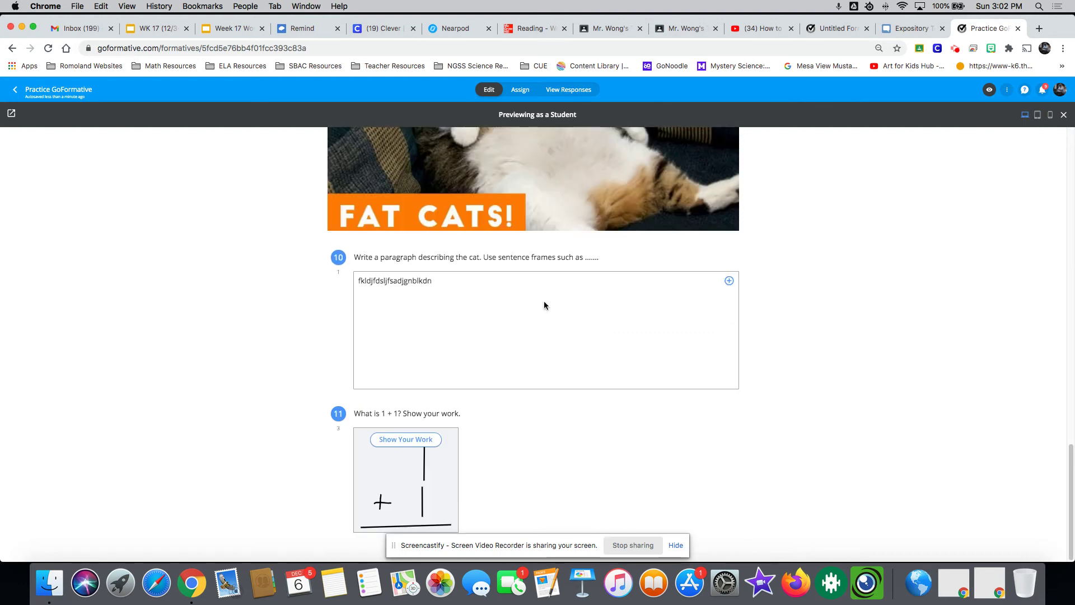
{"action": "left_click", "coordinate": [405, 439]}
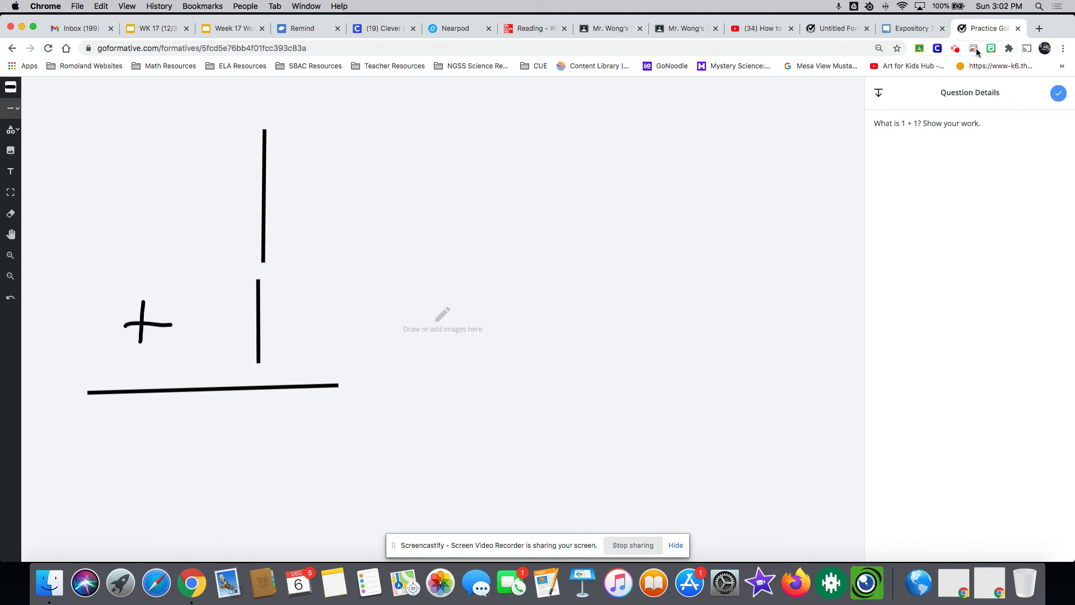
{"action": "left_click", "coordinate": [1059, 94]}
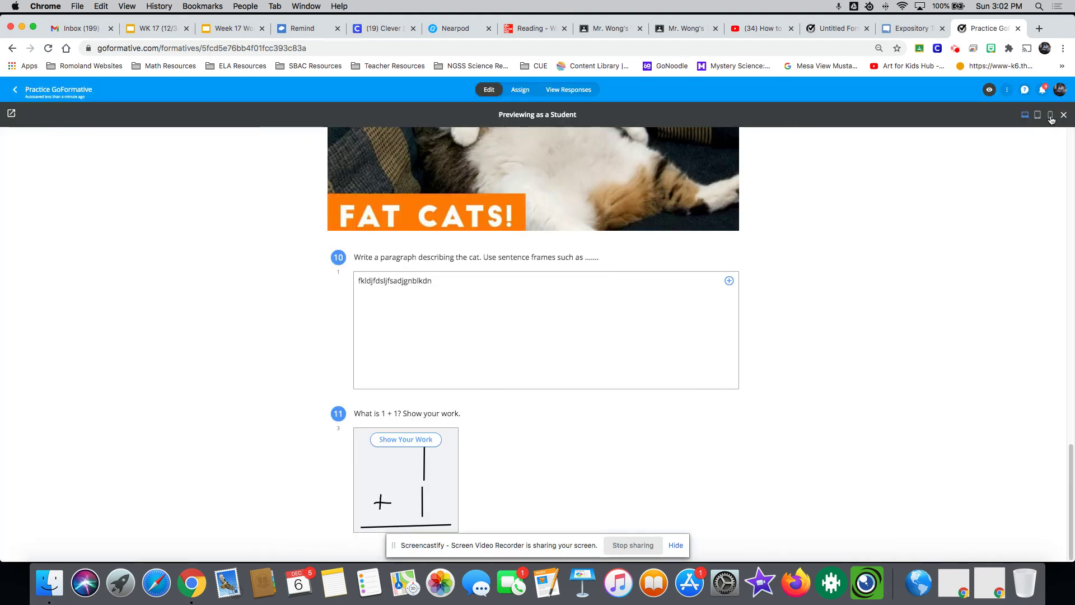
{"action": "left_click", "coordinate": [1064, 115]}
Step: Add an Audio content block after question 11
{"action": "scroll", "coordinate": [503, 271], "scroll_direction": "up", "scroll_amount": 20}
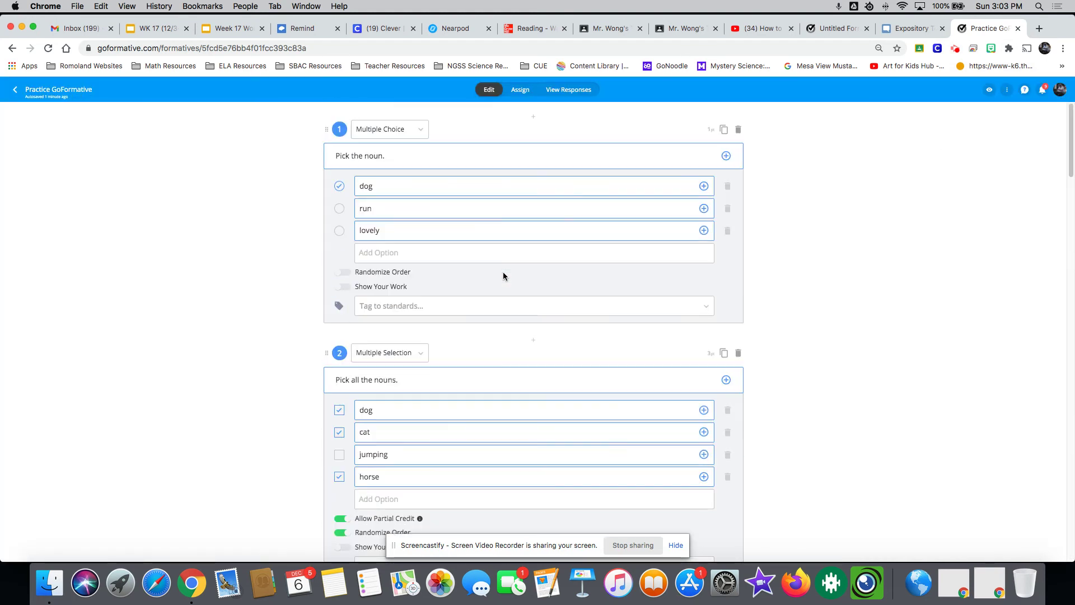
{"action": "scroll", "coordinate": [503, 276], "scroll_direction": "down", "scroll_amount": 20}
{"action": "left_click", "coordinate": [533, 510]}
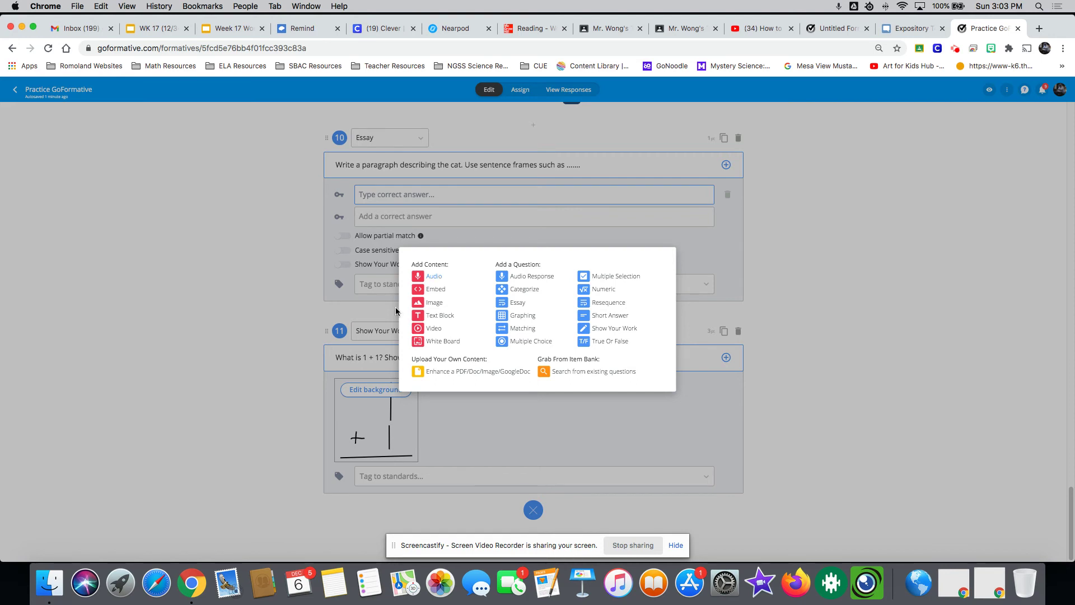
{"action": "left_click", "coordinate": [434, 276]}
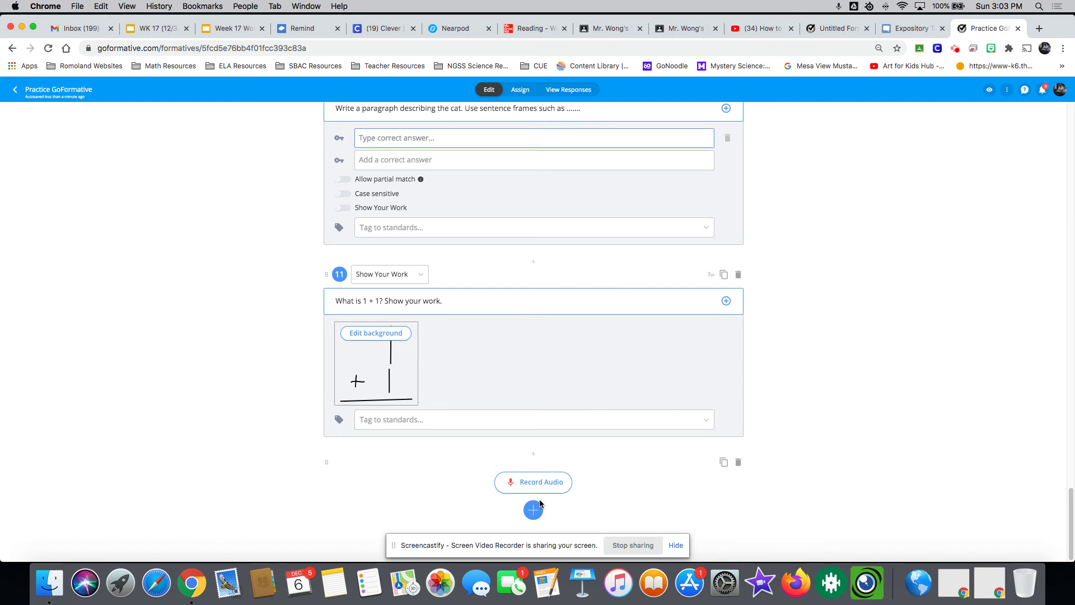
Step: Add a Short Answer question after the audio block, asking "What happened in the beginning of the story?"
{"action": "left_click", "coordinate": [539, 506]}
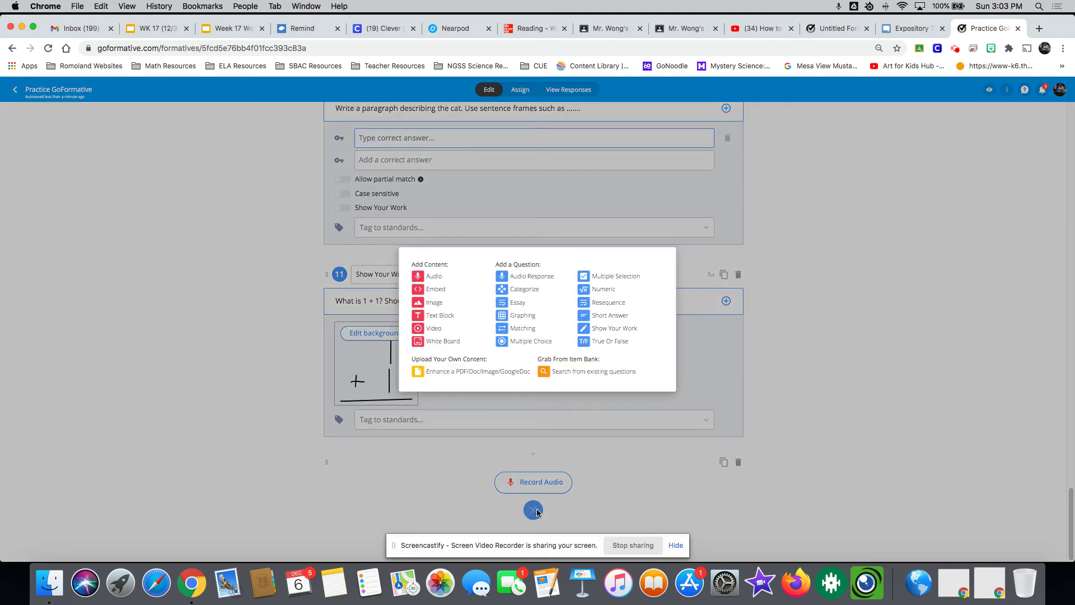
{"action": "left_click", "coordinate": [607, 316]}
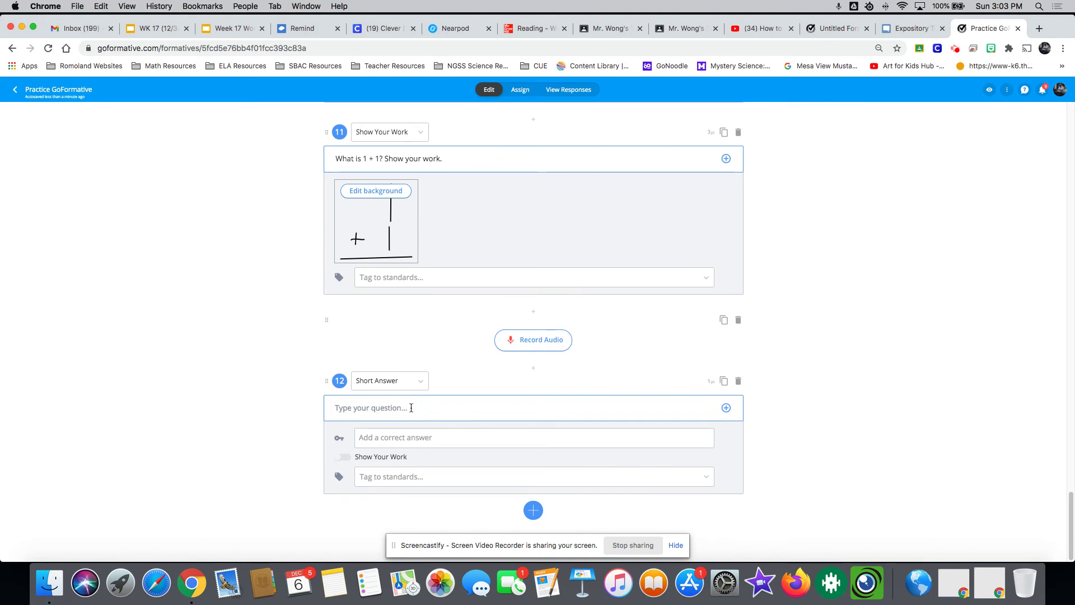
{"action": "type", "text": "What happened in the beginning of the story?"}
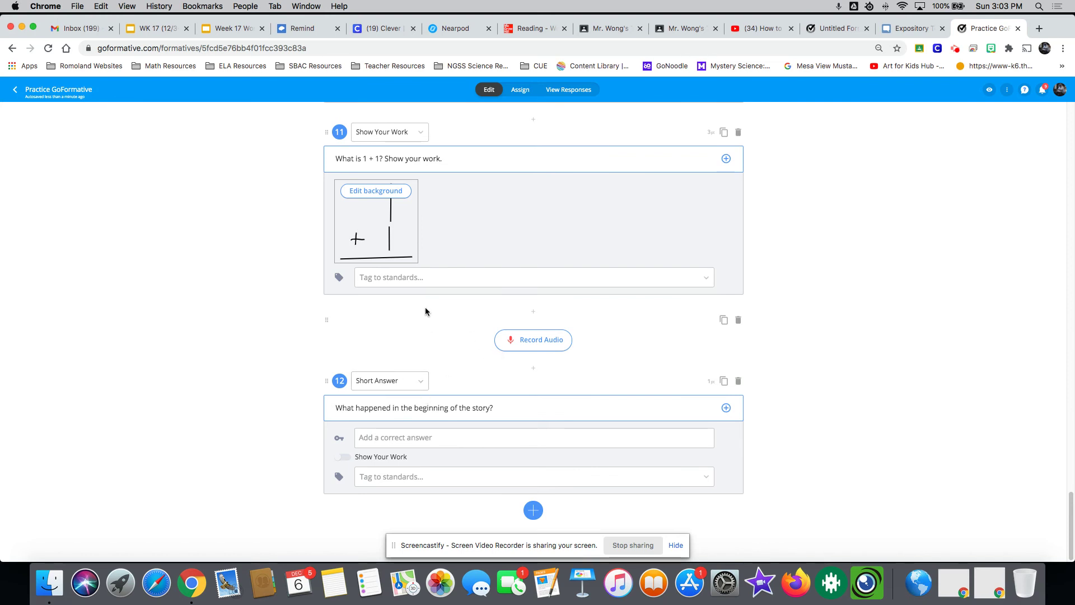
Step: View the responses to the assignment
{"action": "left_click", "coordinate": [565, 94]}
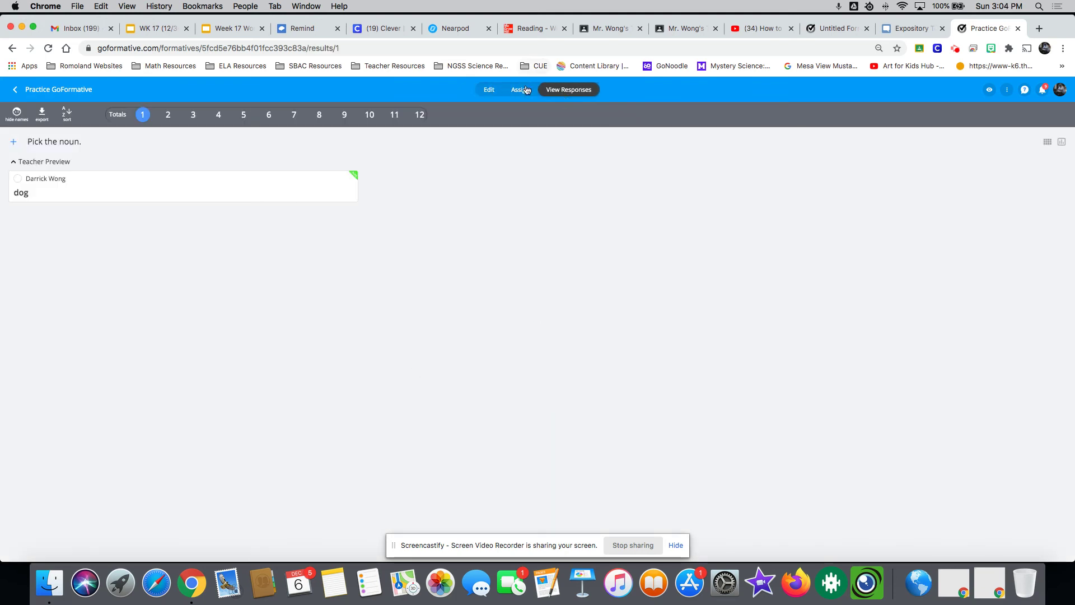
Step: Look at the class options for assigning the formative, and return to the responses to open the totals overview
{"action": "left_click", "coordinate": [527, 90]}
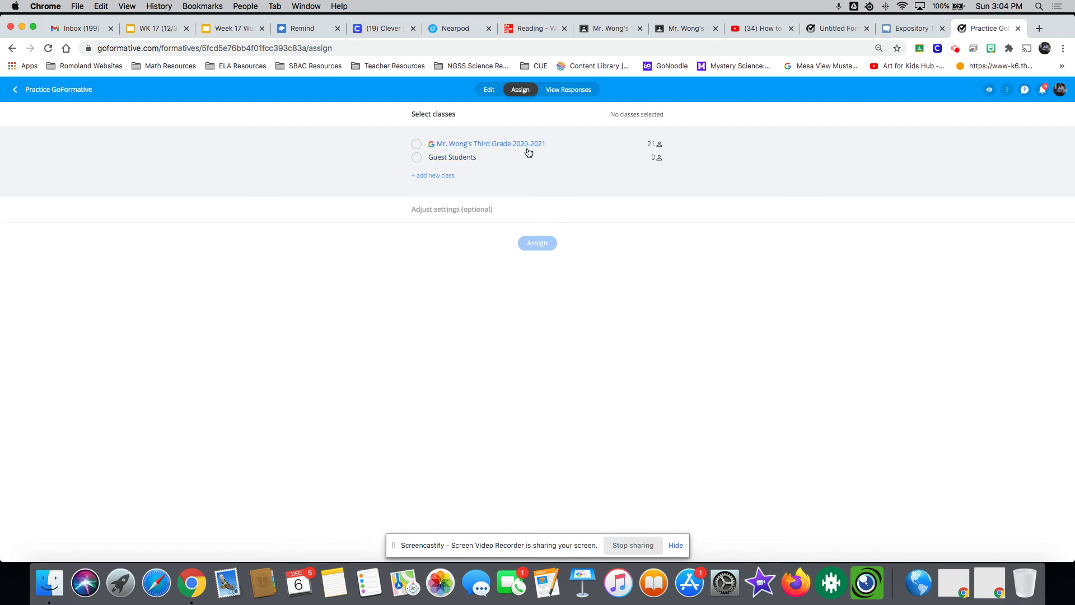
{"action": "left_click", "coordinate": [583, 95]}
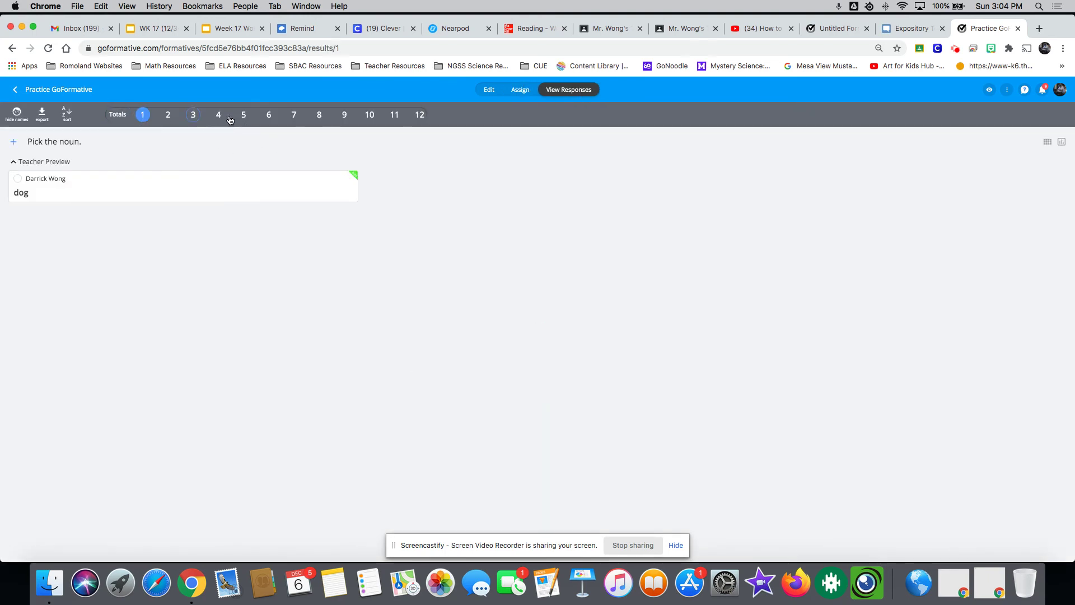
{"action": "left_click", "coordinate": [118, 116]}
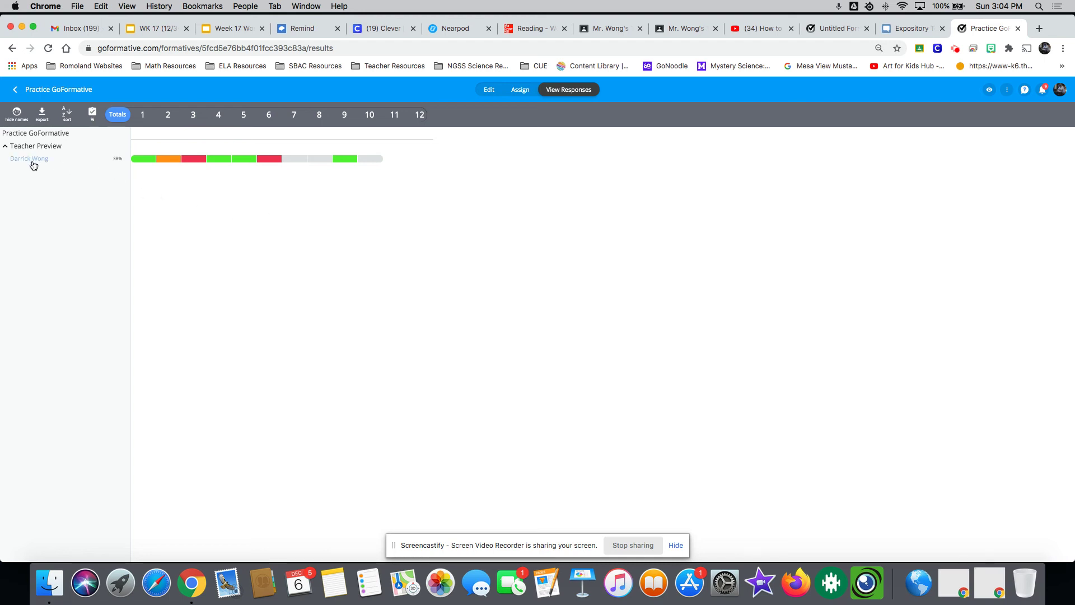
Step: Review the Teacher Preview responses to questions 1 through 4 from the totals overview
{"action": "left_click", "coordinate": [144, 161]}
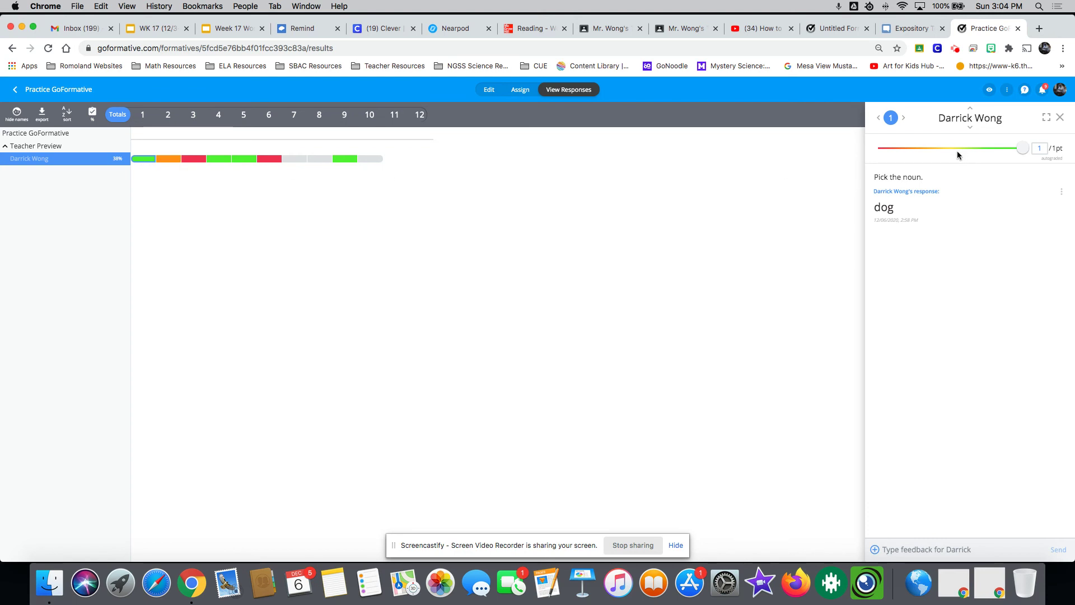
{"action": "left_click", "coordinate": [166, 161]}
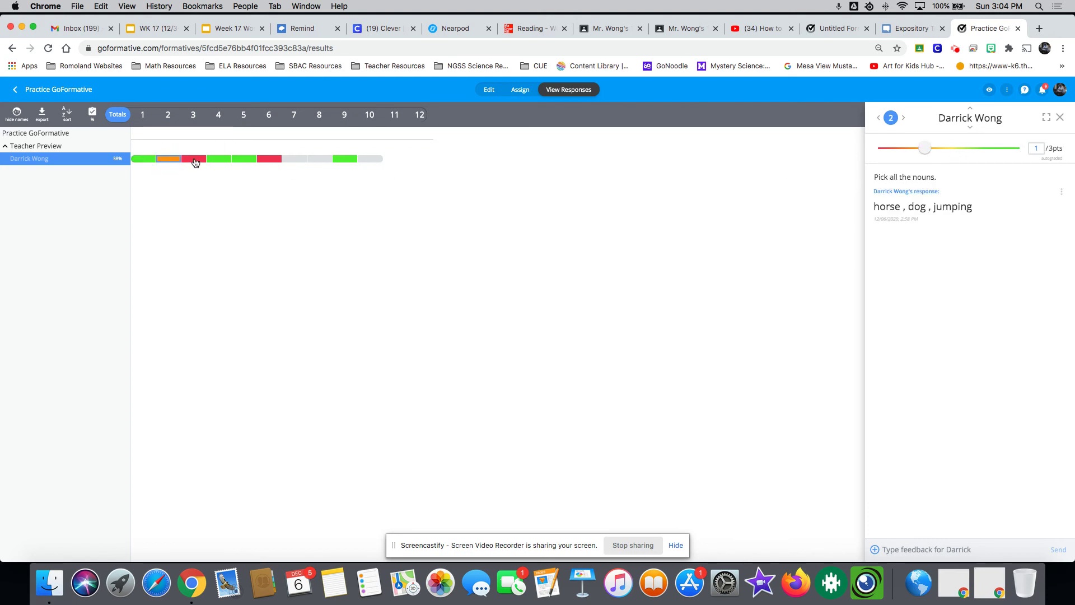
{"action": "left_click", "coordinate": [195, 162]}
{"action": "left_click", "coordinate": [171, 159]}
{"action": "left_click", "coordinate": [197, 162]}
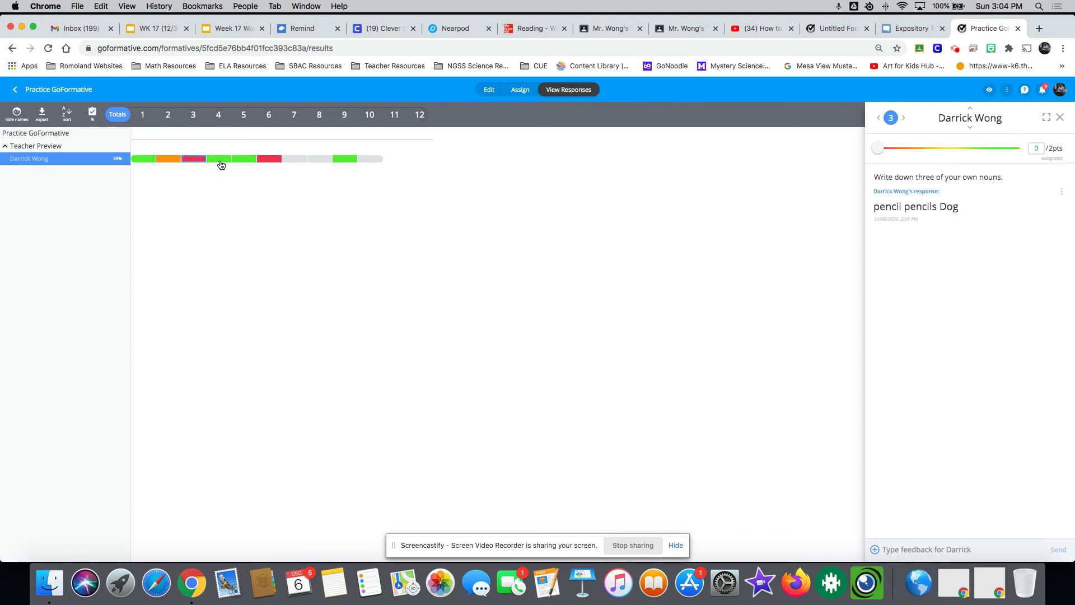
{"action": "left_click", "coordinate": [221, 162]}
Step: Grade question 3's response with 2 points and add that response to the answer key
{"action": "left_click", "coordinate": [193, 161]}
{"action": "left_click_drag", "start_coordinate": [874, 207], "coordinate": [976, 205]}
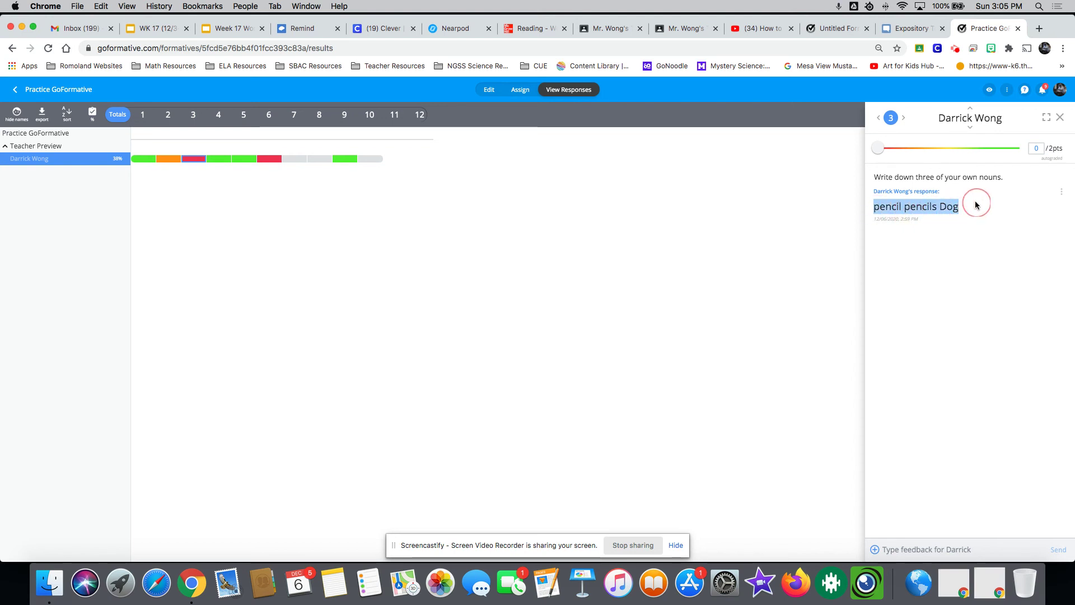
{"action": "left_click", "coordinate": [1018, 149]}
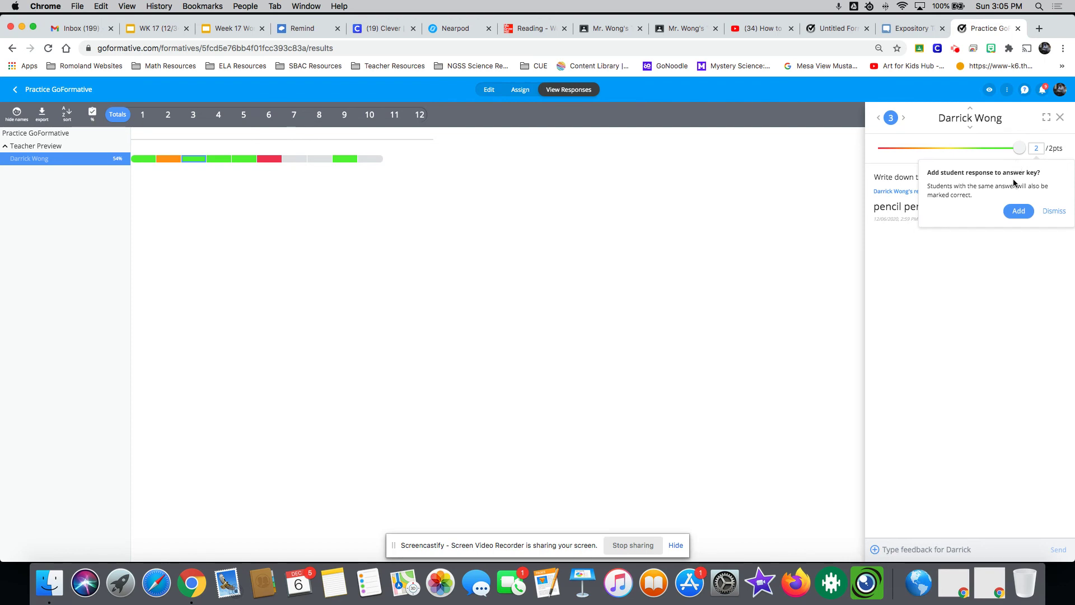
{"action": "left_click_drag", "start_coordinate": [975, 205], "coordinate": [940, 197]}
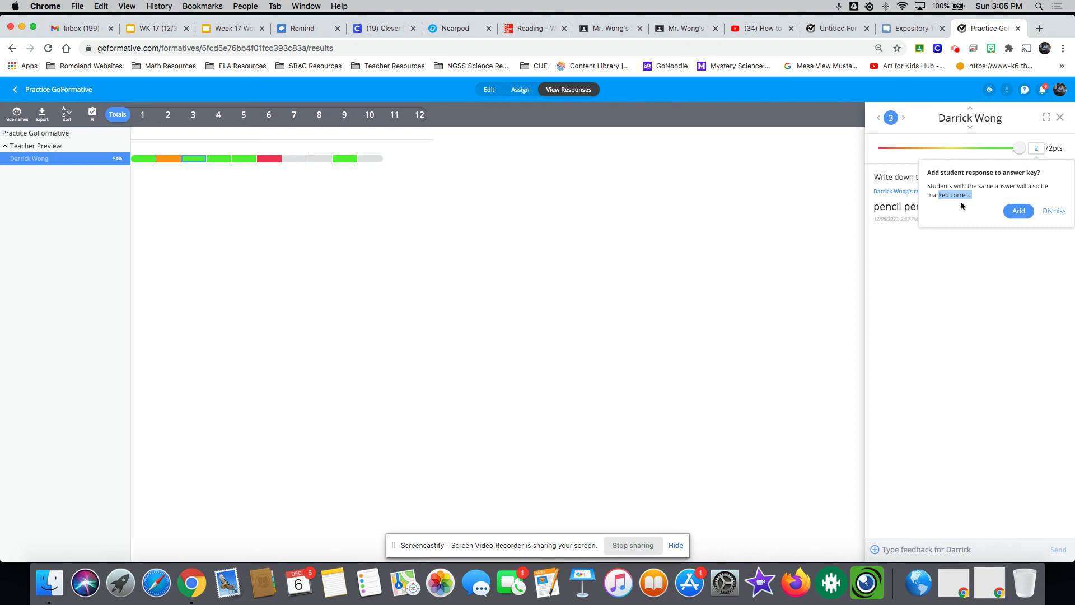
{"action": "left_click", "coordinate": [1012, 212]}
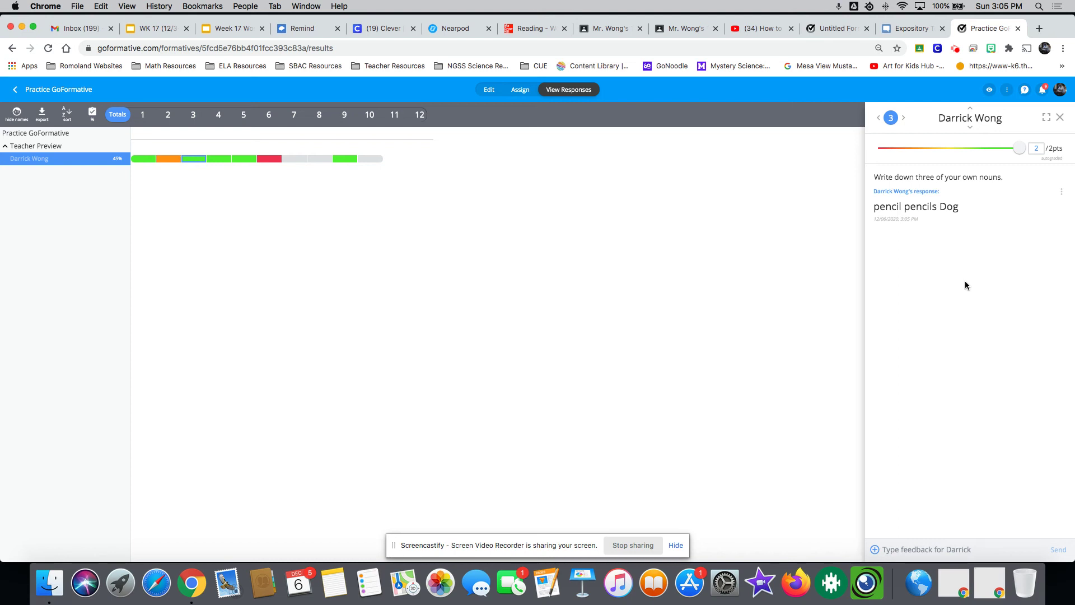
Step: Try lower scores for question 3's response on the grading slider, ending at 2 points
{"action": "left_click", "coordinate": [960, 149]}
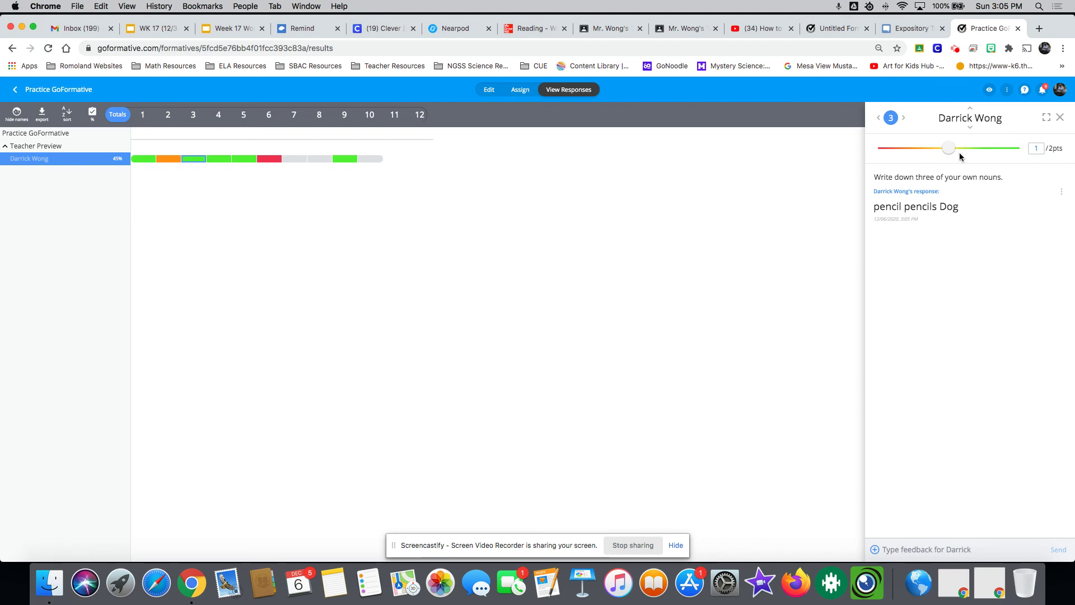
{"action": "left_click", "coordinate": [884, 151]}
{"action": "left_click", "coordinate": [950, 150]}
{"action": "left_click", "coordinate": [1020, 148]}
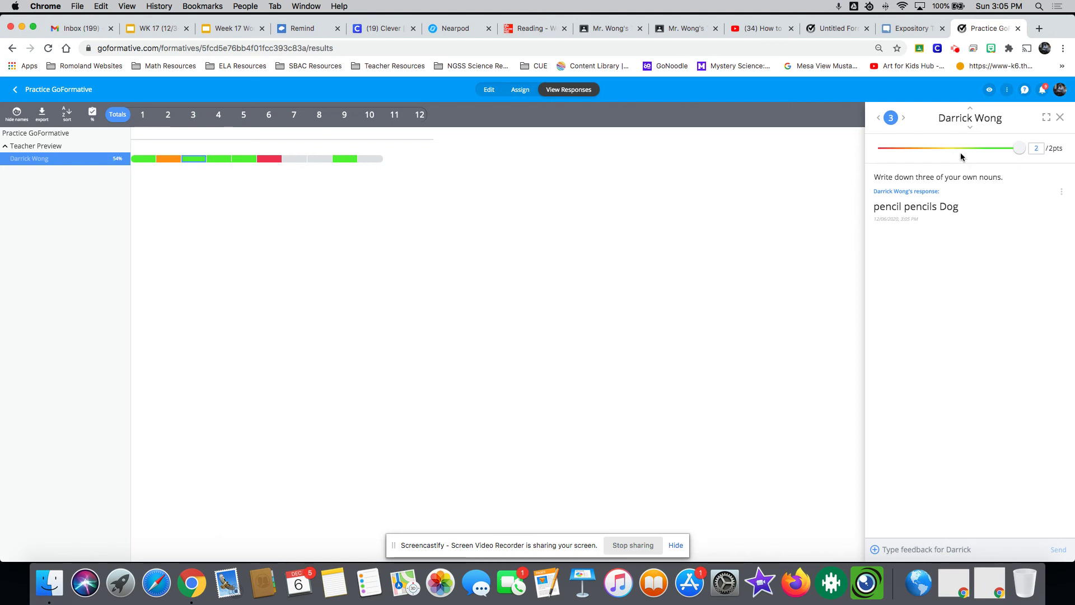
Step: Go through the responses to the true/false question 4 and the food-matching question 5
{"action": "left_click", "coordinate": [904, 119]}
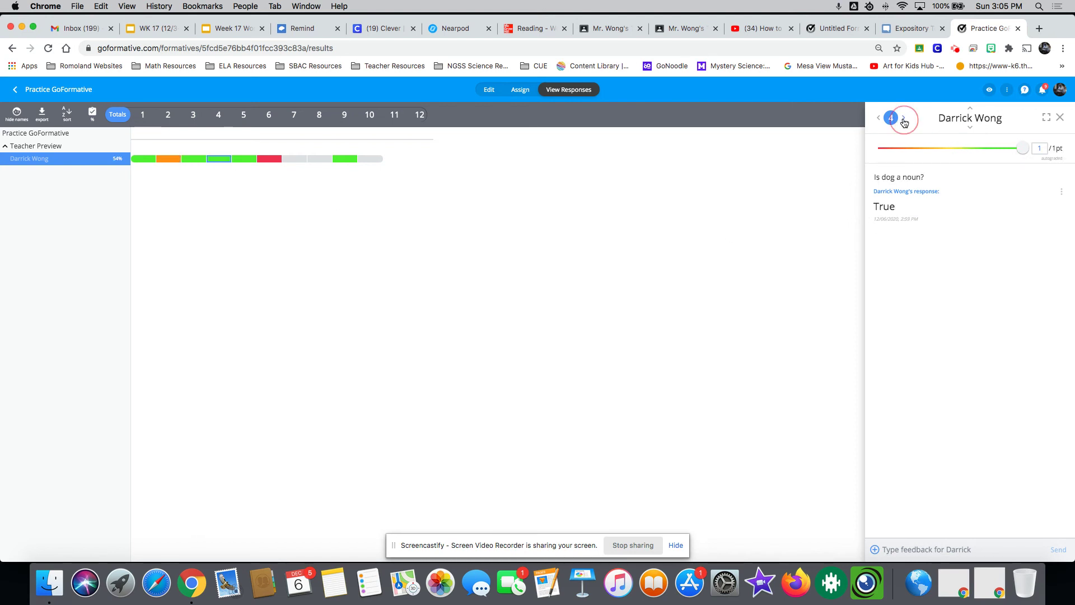
{"action": "left_click", "coordinate": [904, 119]}
{"action": "left_click", "coordinate": [882, 123]}
{"action": "left_click", "coordinate": [904, 117]}
{"action": "left_click", "coordinate": [904, 118]}
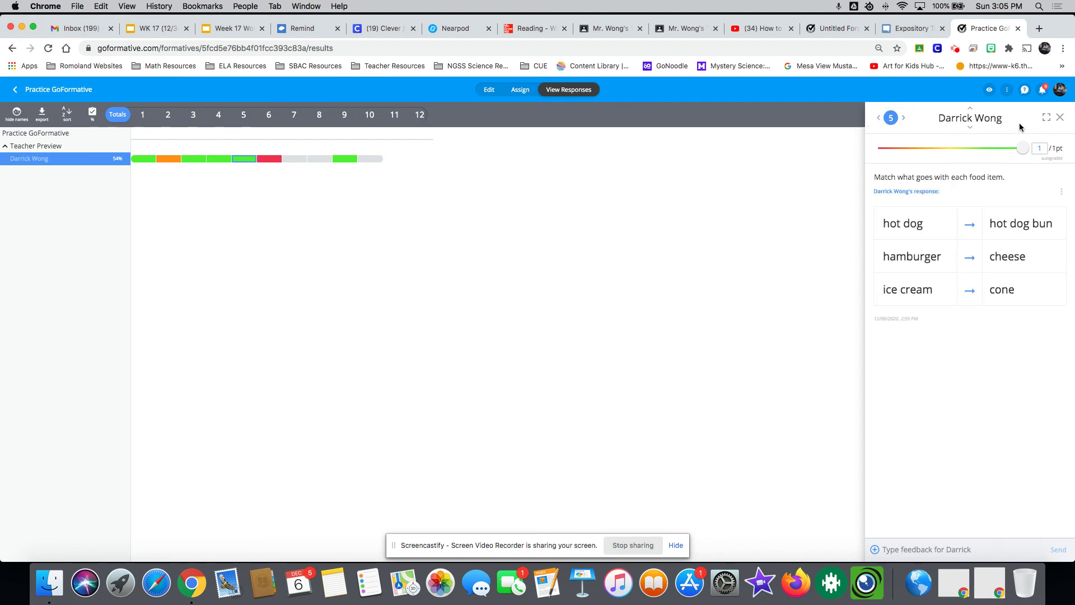
{"action": "left_click", "coordinate": [973, 131]}
{"action": "left_click", "coordinate": [878, 119]}
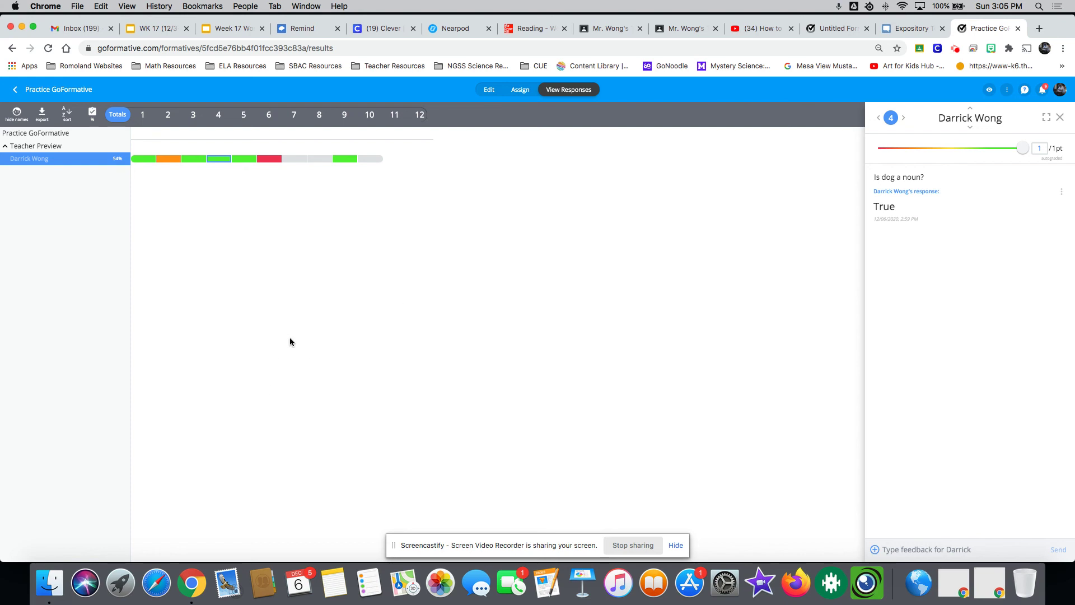
{"action": "left_click", "coordinate": [252, 159]}
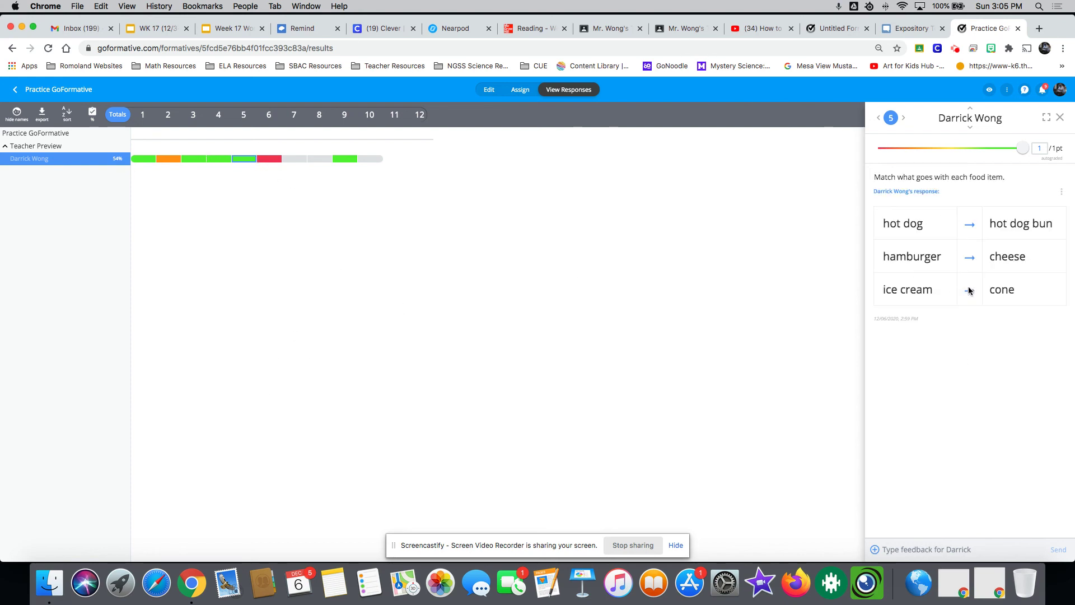
Step: Grade question 6's response with 1 point and give question 7's response about half credit
{"action": "left_click", "coordinate": [267, 159]}
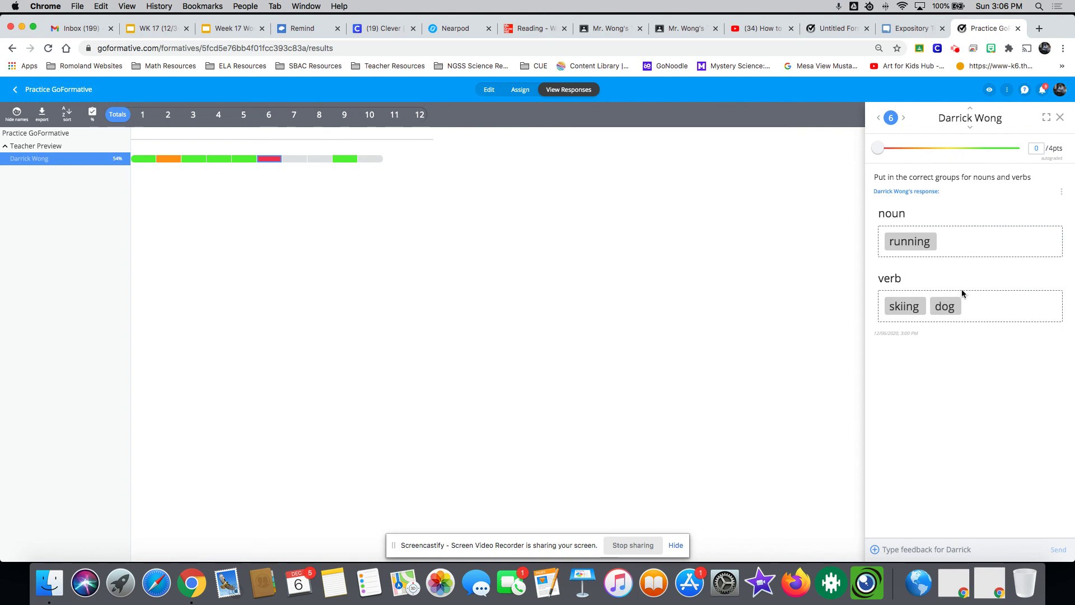
{"action": "left_click", "coordinate": [923, 149]}
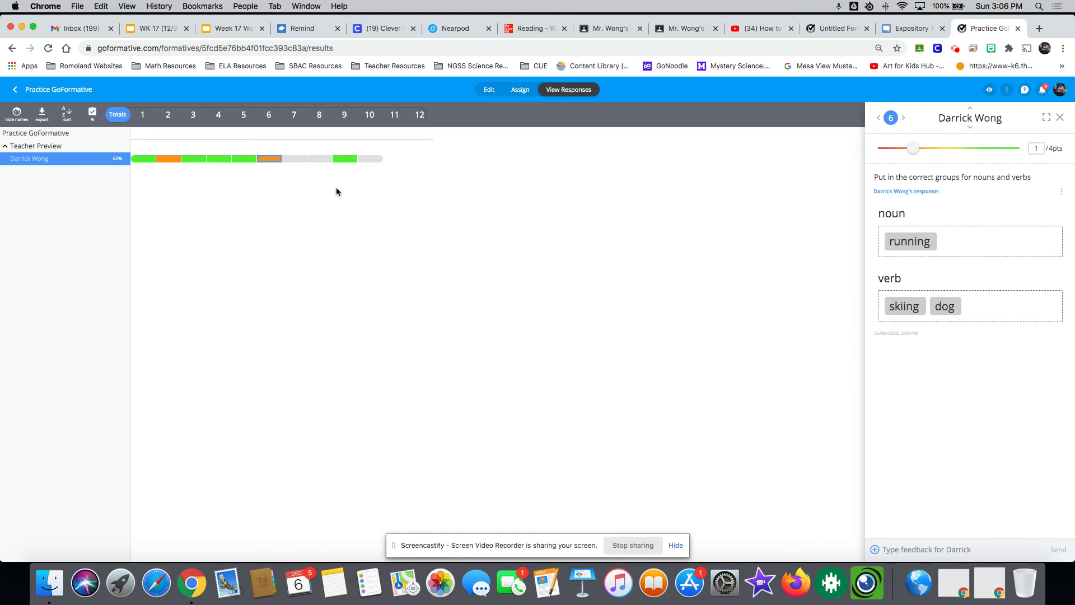
{"action": "left_click", "coordinate": [295, 159]}
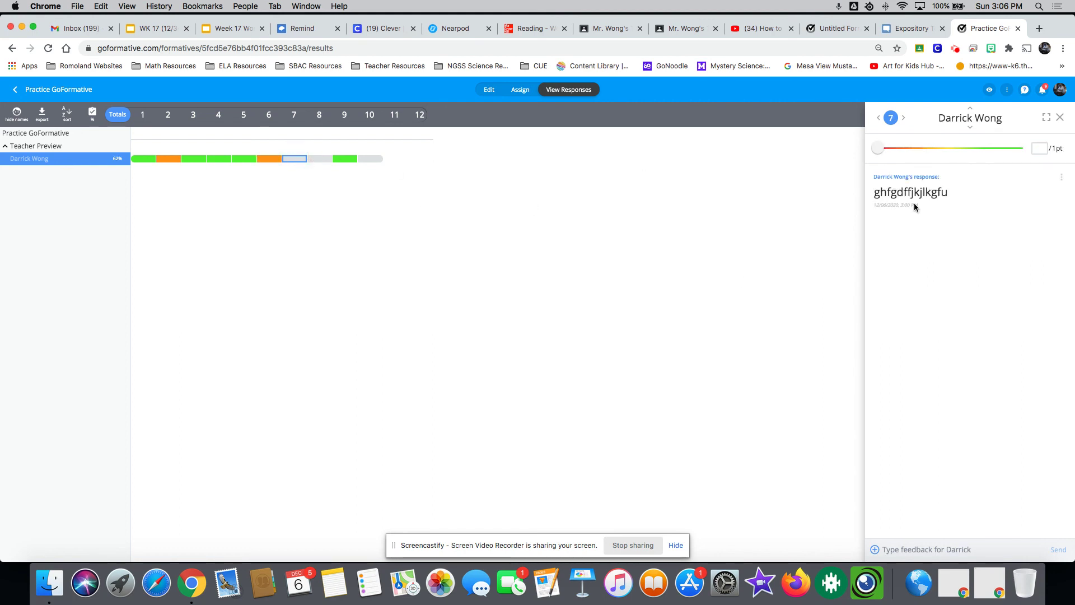
{"action": "left_click", "coordinate": [316, 160]}
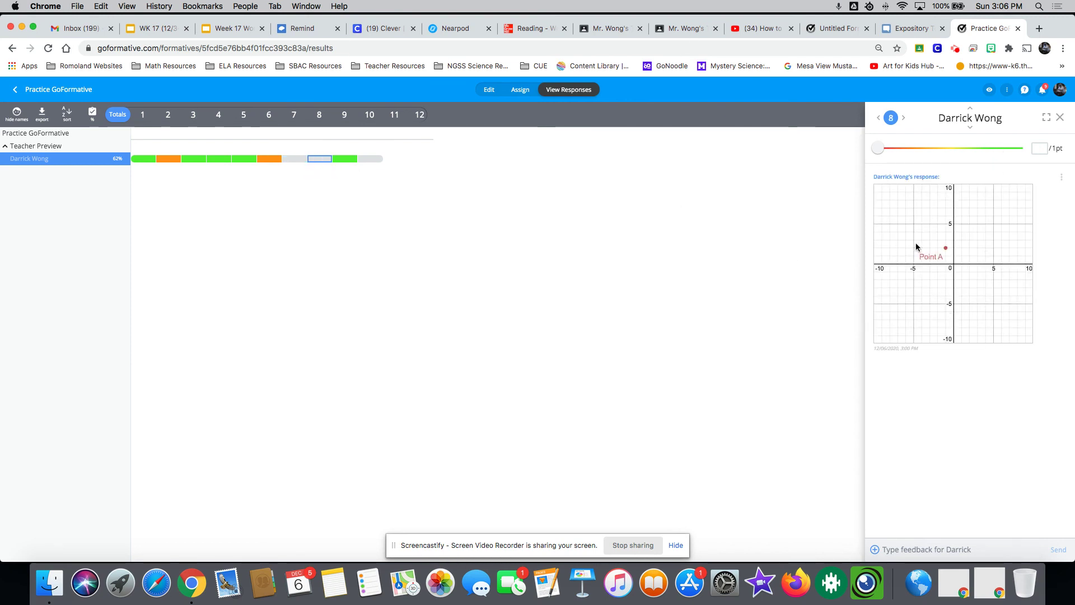
{"action": "left_click", "coordinate": [300, 159]}
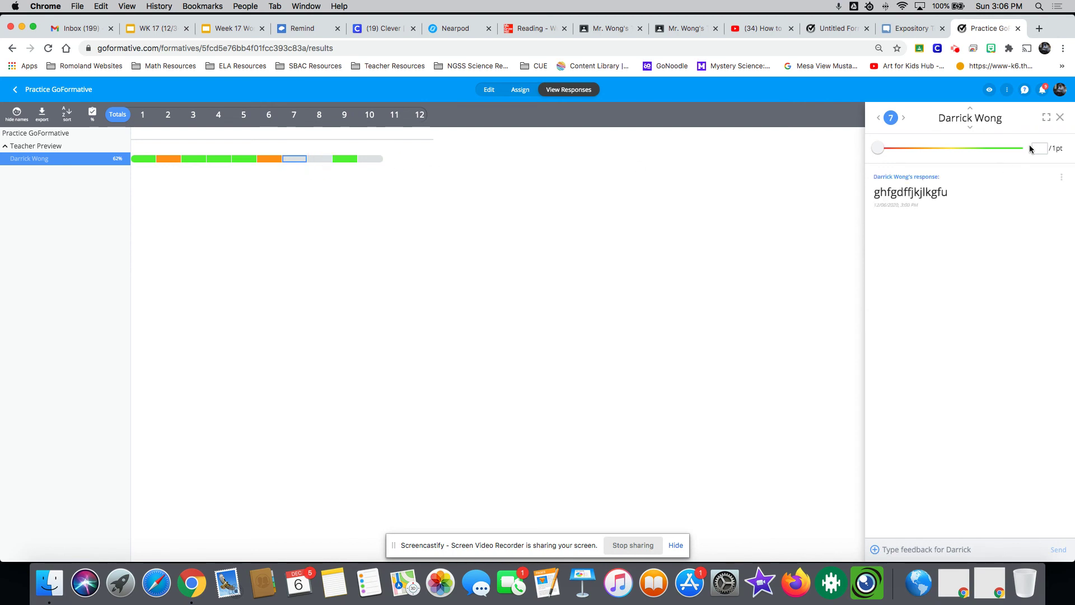
{"action": "left_click", "coordinate": [963, 149]}
{"action": "left_click", "coordinate": [951, 149]}
Step: Give the responses to questions 8 and 10 full credit, dismissing the answer-key suggestion for just this answer on question 10
{"action": "left_click", "coordinate": [321, 160]}
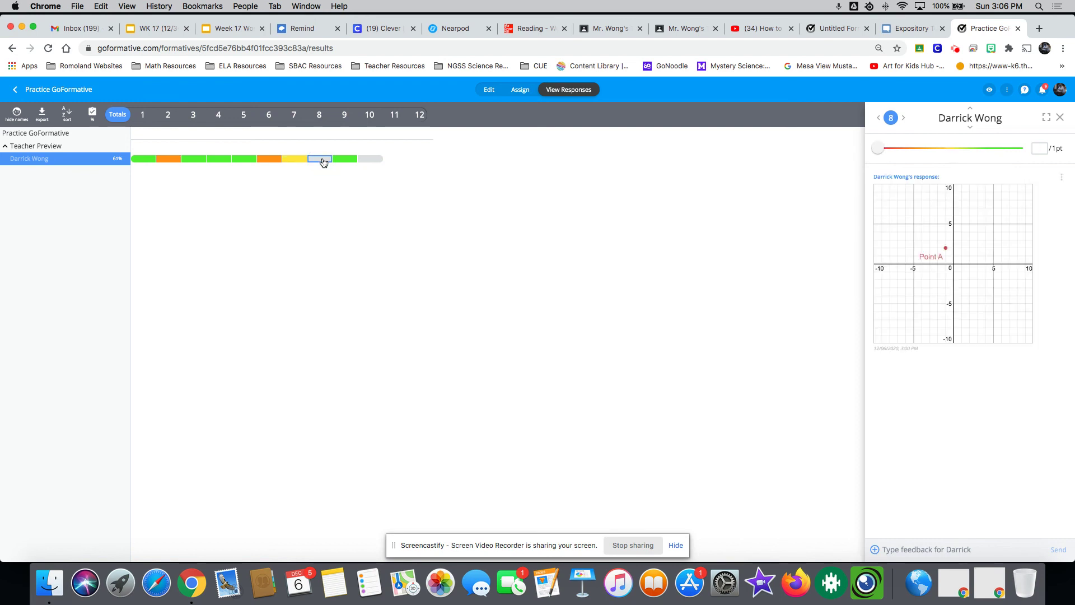
{"action": "left_click", "coordinate": [1019, 149]}
{"action": "left_click", "coordinate": [371, 159]}
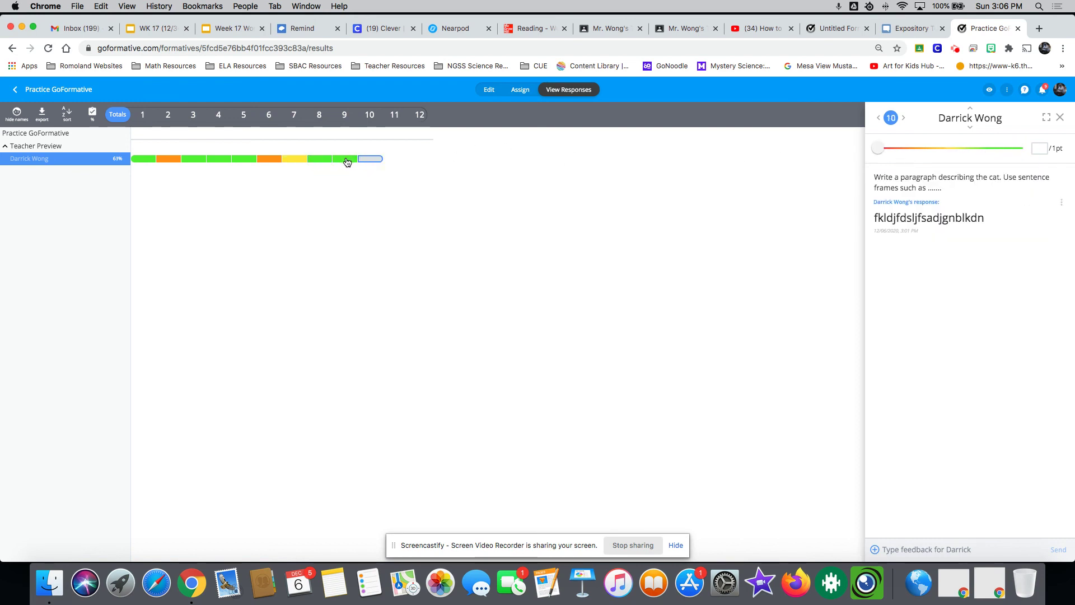
{"action": "left_click", "coordinate": [1020, 149]}
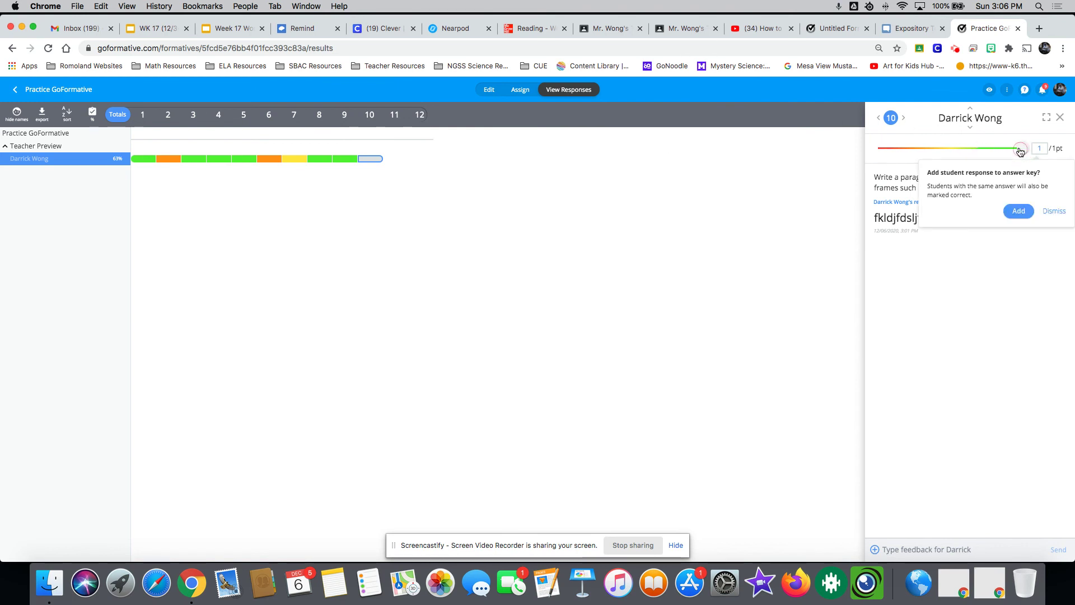
{"action": "left_click", "coordinate": [1053, 211]}
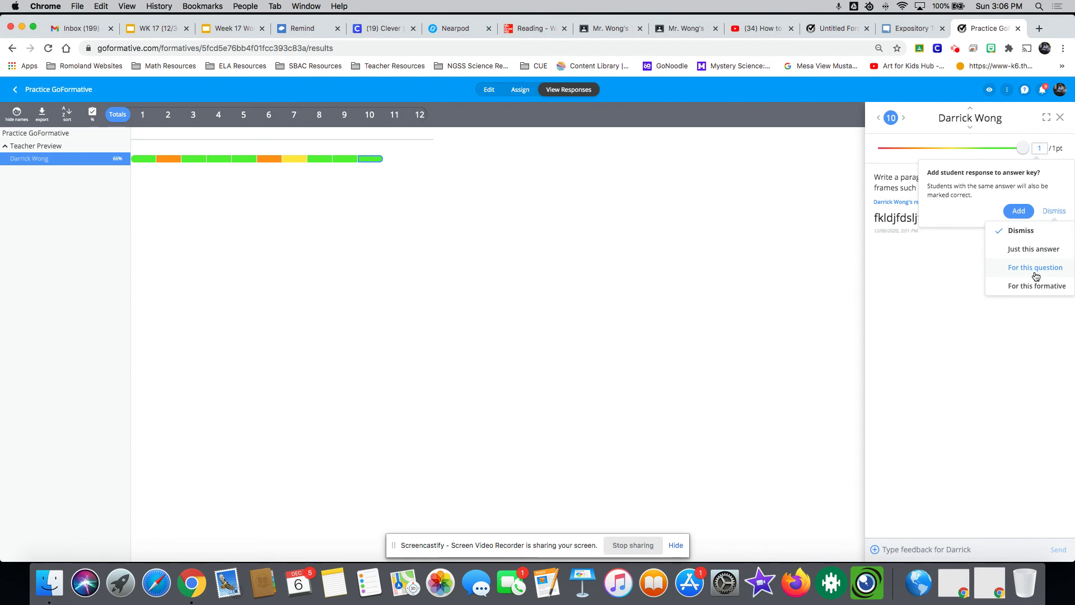
{"action": "left_click", "coordinate": [1034, 250]}
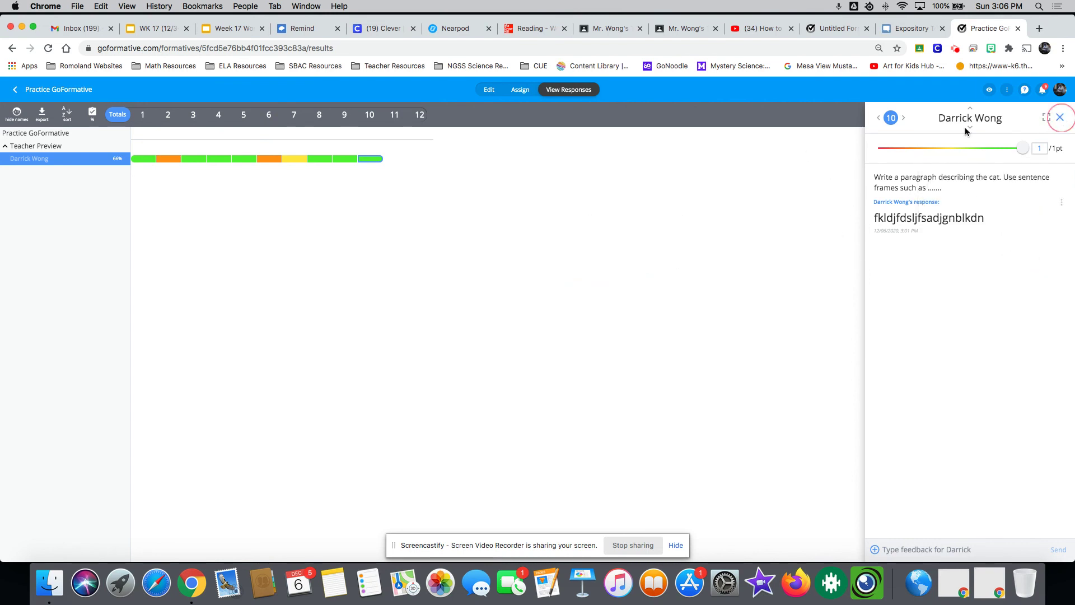
{"action": "left_click", "coordinate": [1061, 117]}
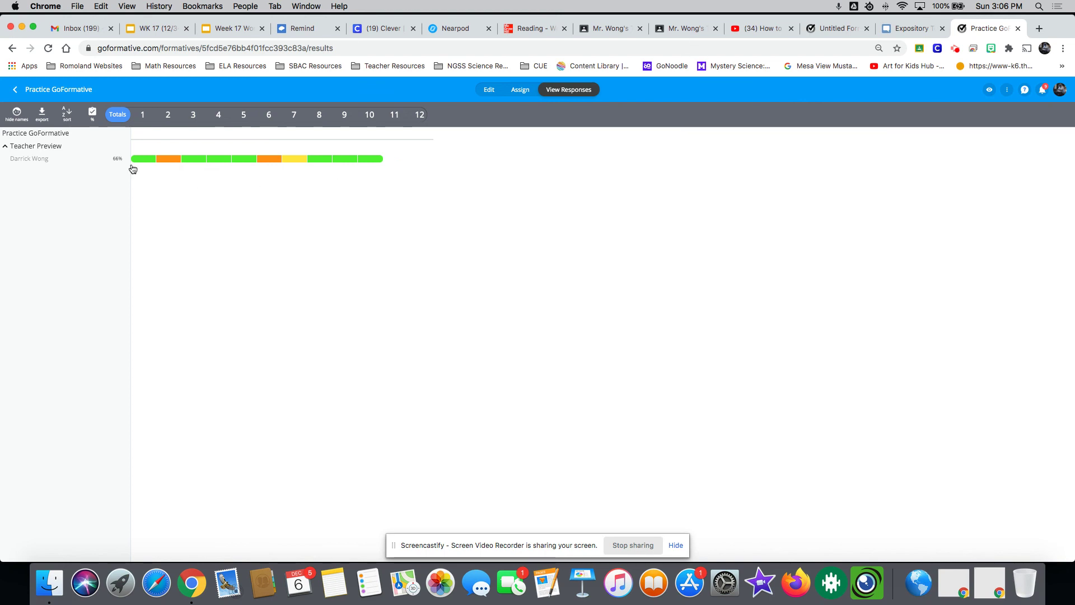
Step: Try the points and percentage displays for the total score, and look at the options for exporting results
{"action": "left_click", "coordinate": [92, 113]}
{"action": "left_click", "coordinate": [89, 117]}
{"action": "left_click", "coordinate": [42, 115]}
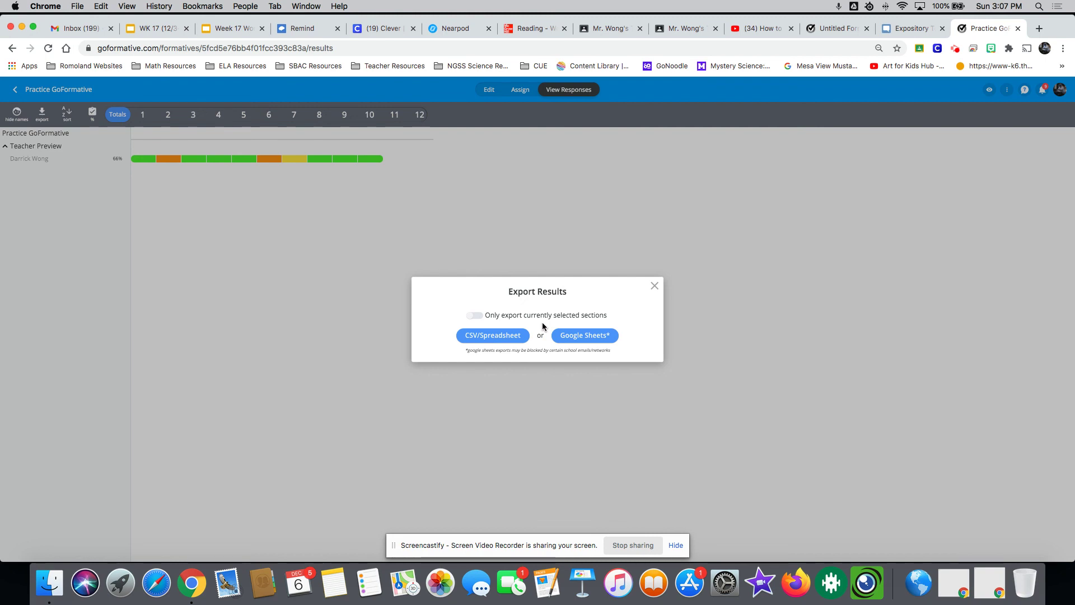
{"action": "left_click", "coordinate": [655, 285]}
{"action": "left_click", "coordinate": [88, 115]}
{"action": "left_click", "coordinate": [91, 116]}
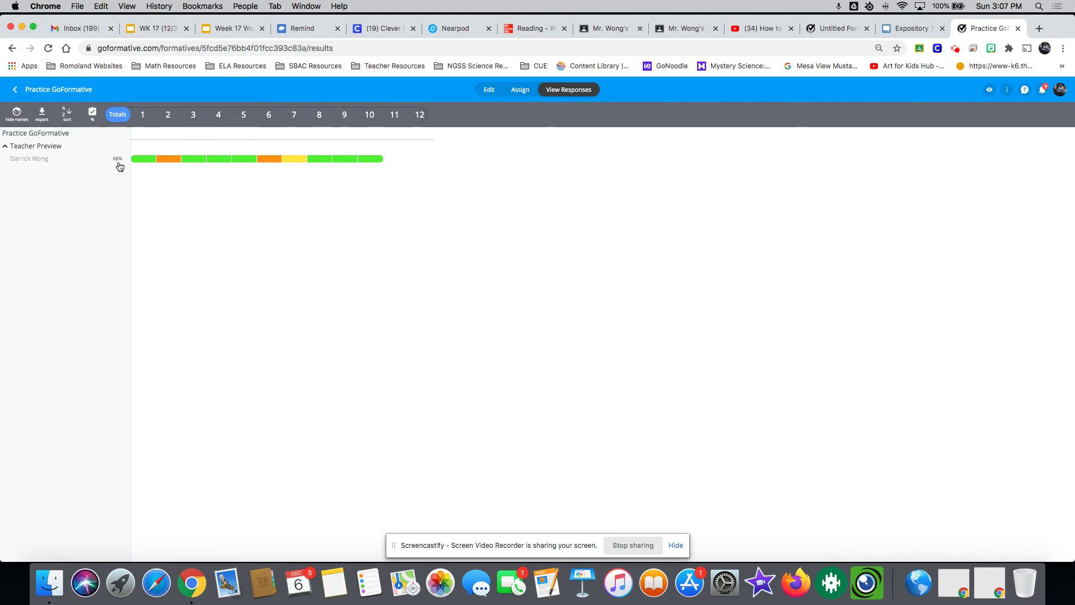
Step: Show the total score in points and check the CSV/Spreadsheet and Google Sheets export options without exporting
{"action": "left_click", "coordinate": [91, 115]}
{"action": "left_click", "coordinate": [42, 114]}
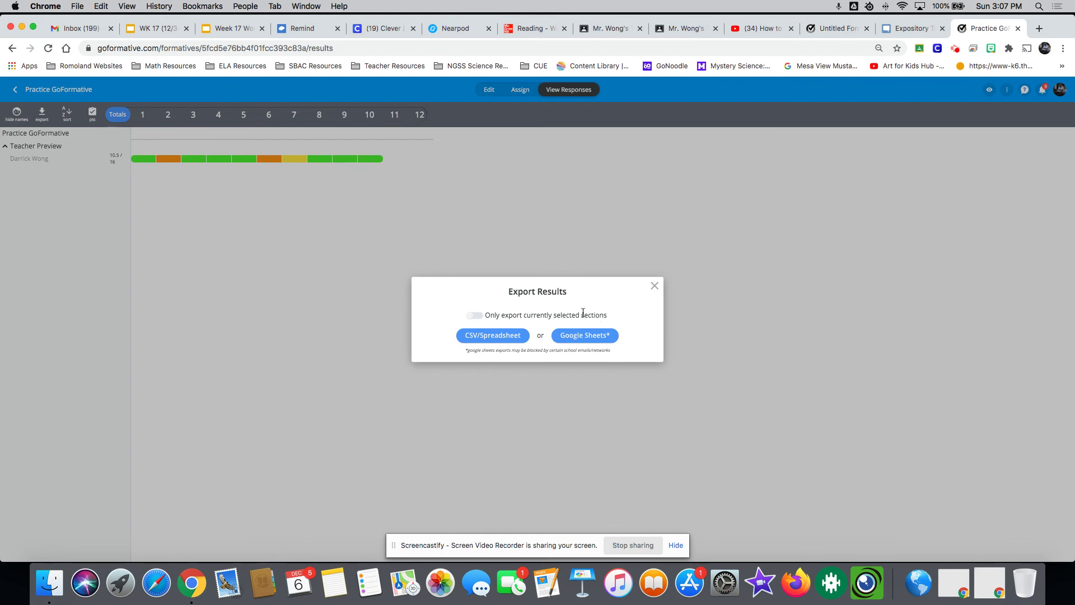
{"action": "left_click", "coordinate": [654, 286]}
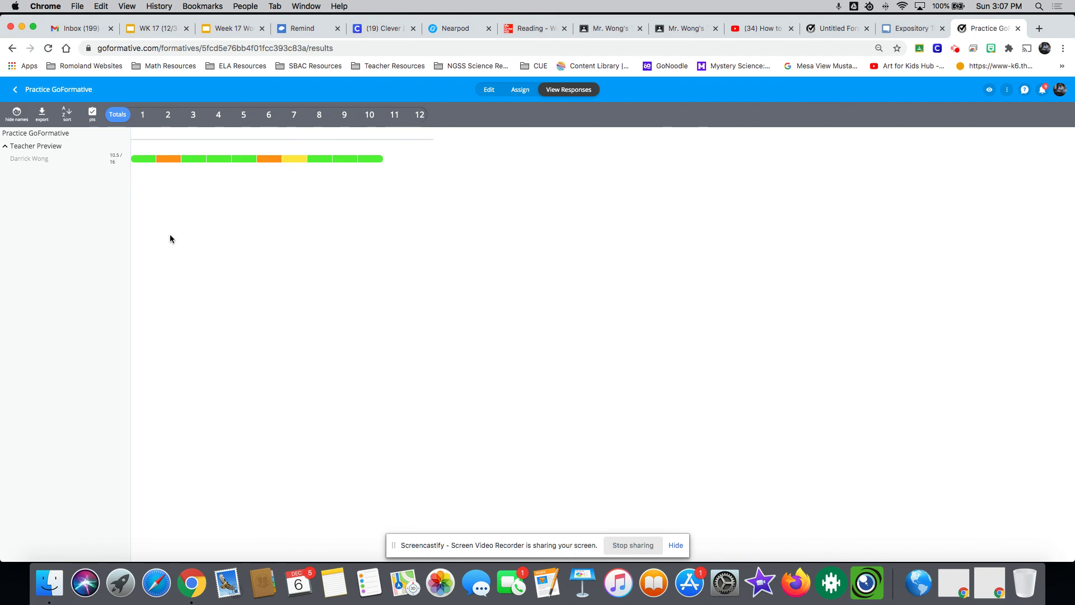
{"action": "left_click", "coordinate": [51, 146]}
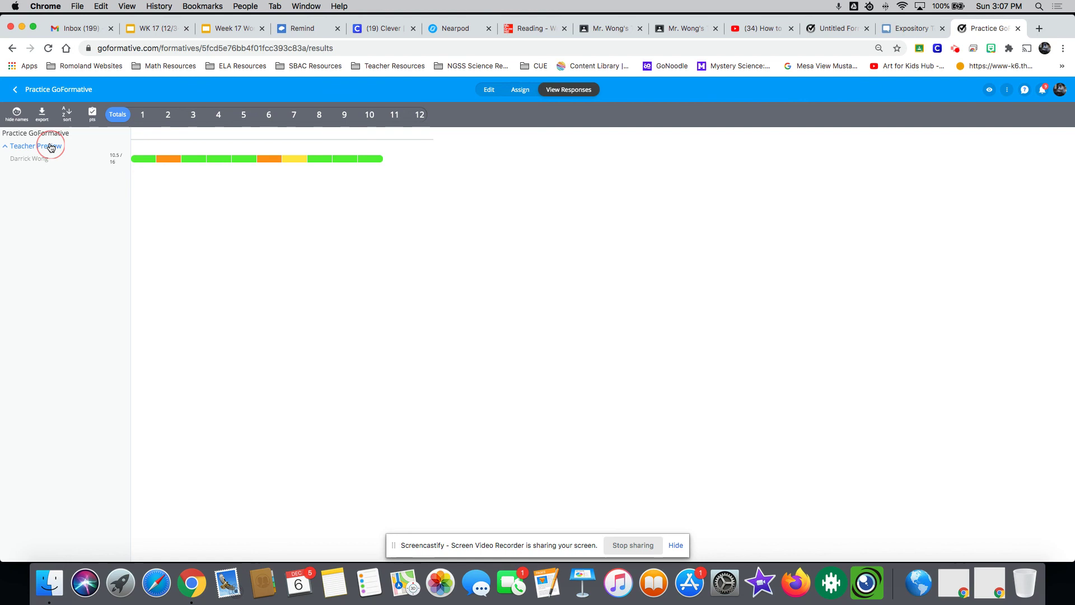
{"action": "left_click", "coordinate": [51, 146]}
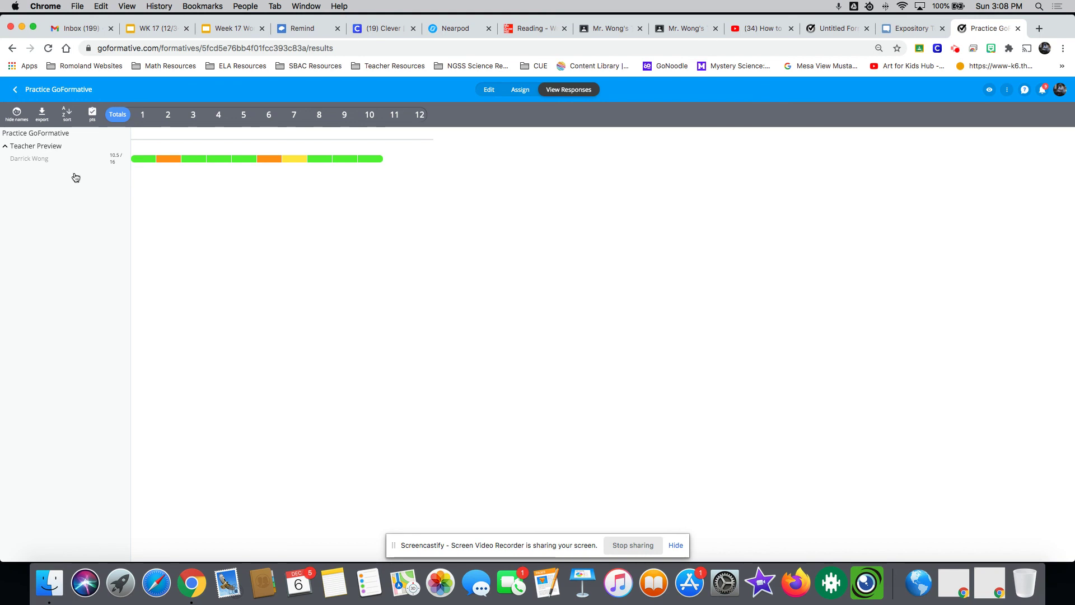
Step: Return to the formatives list and, in Grammar U3W4's class assignment settings, switch the assignment to Closed and back to Open
{"action": "left_click", "coordinate": [16, 90]}
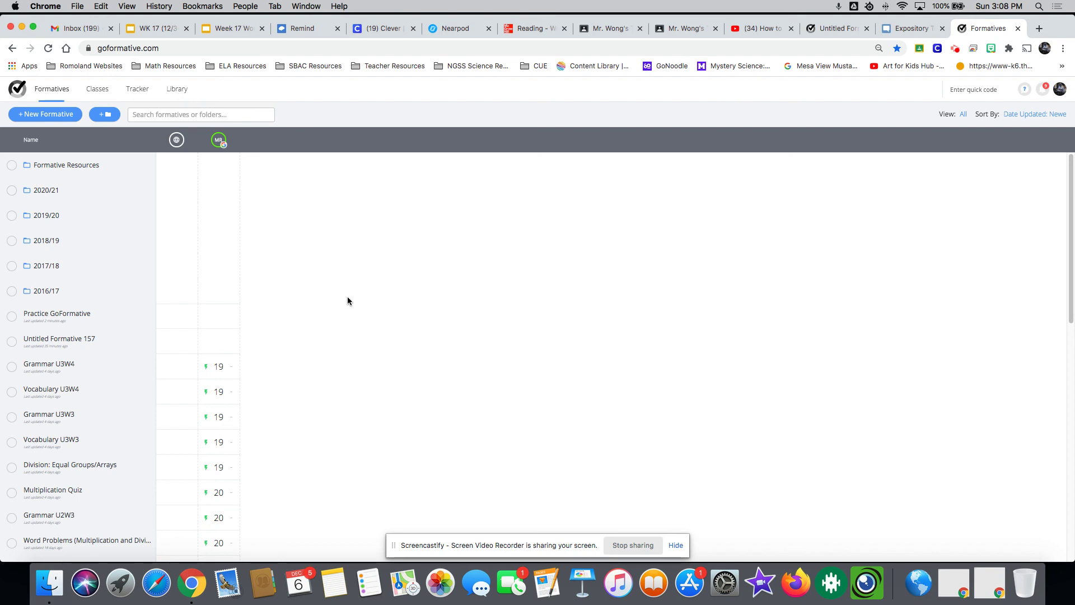
{"action": "left_click", "coordinate": [210, 373]}
{"action": "left_click", "coordinate": [213, 388]}
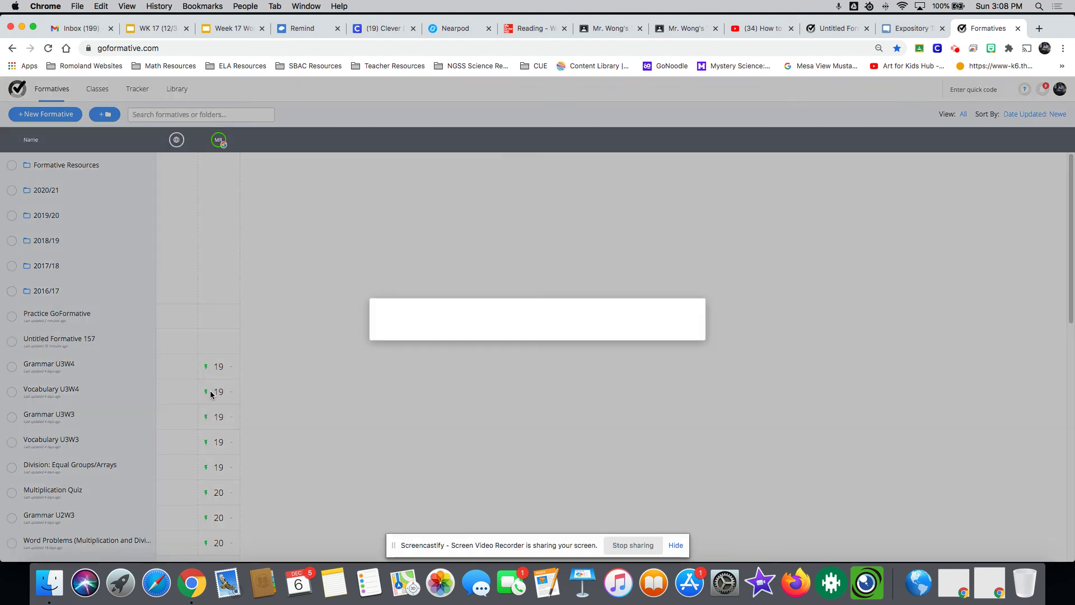
{"action": "left_click", "coordinate": [456, 386]}
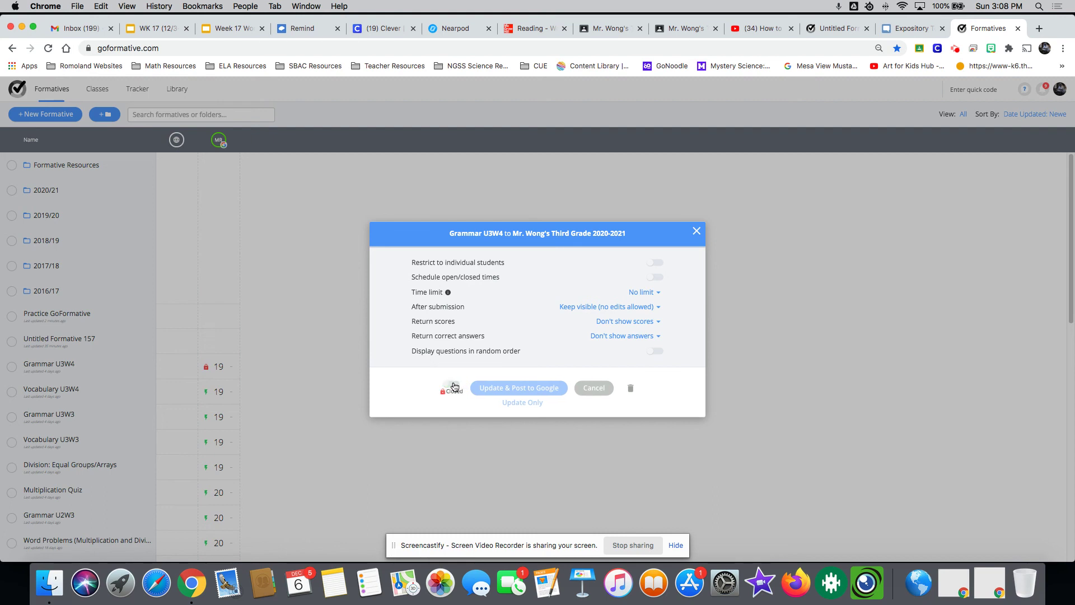
{"action": "left_click", "coordinate": [454, 386]}
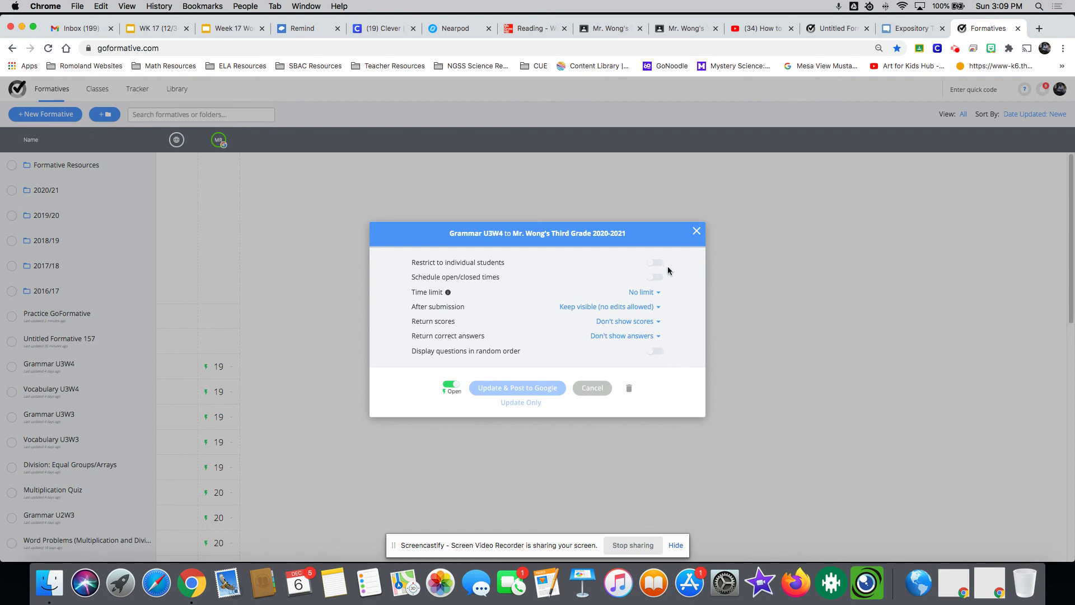
Step: Review Grammar U3W4's after-submission, return-scores and random question order options, and close the assignment settings without updating
{"action": "left_click", "coordinate": [650, 312]}
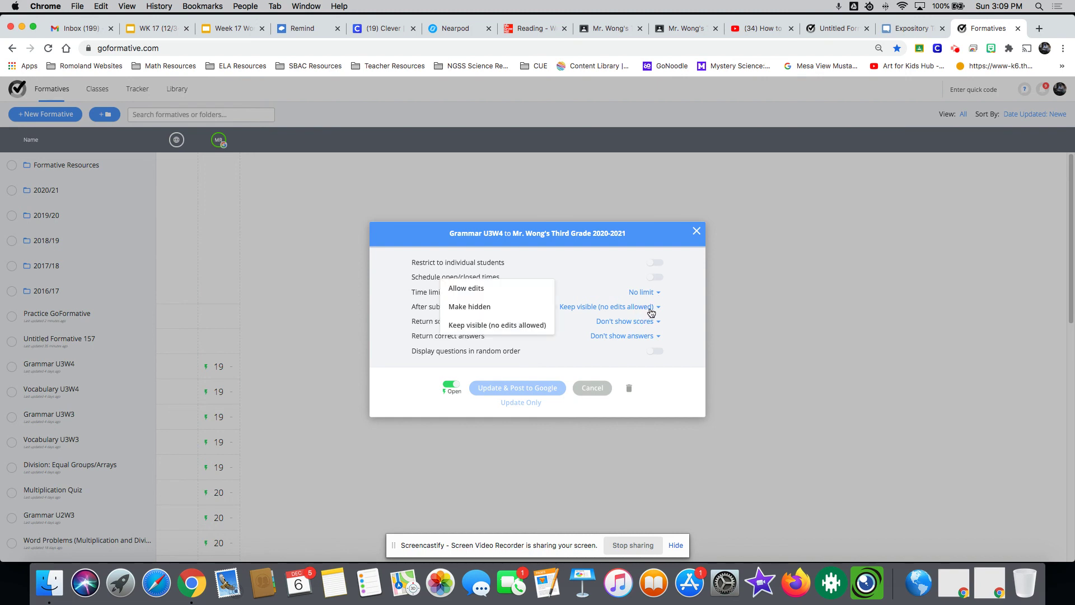
{"action": "left_click", "coordinate": [651, 309]}
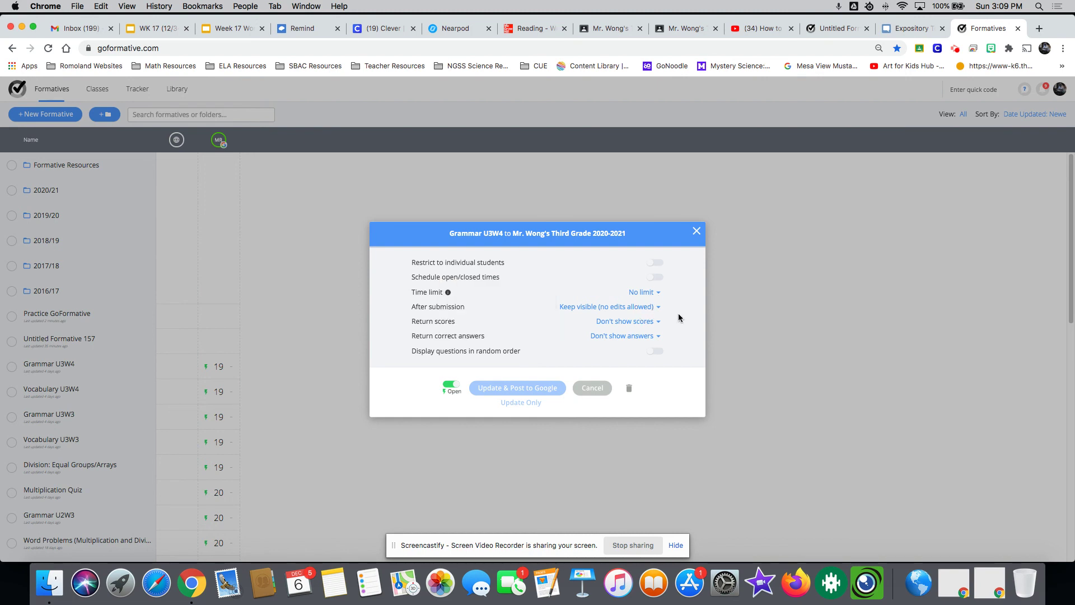
{"action": "left_click", "coordinate": [647, 326]}
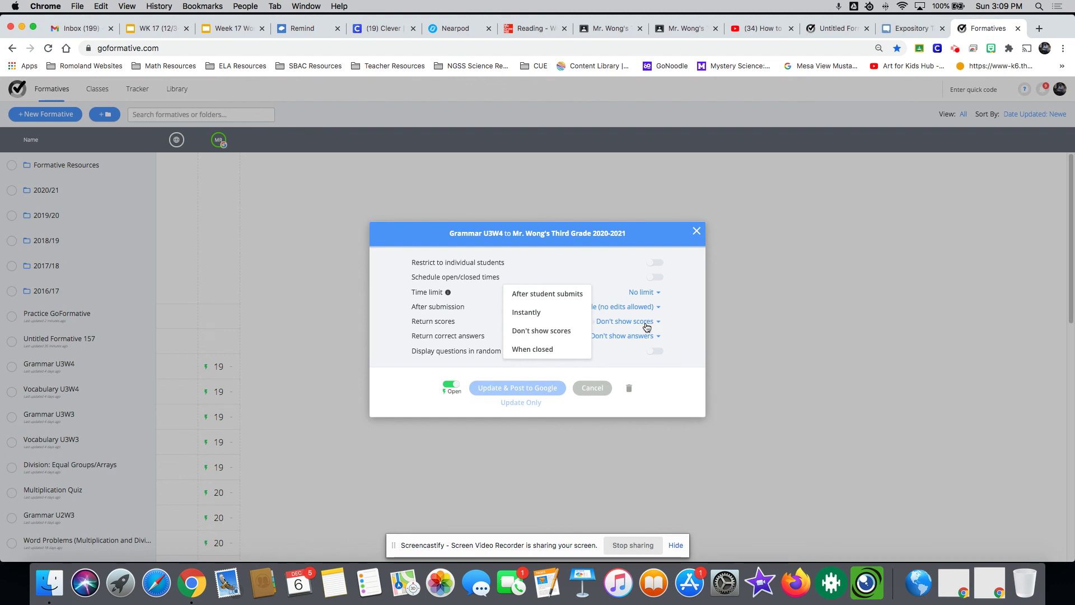
{"action": "left_click", "coordinate": [696, 333]}
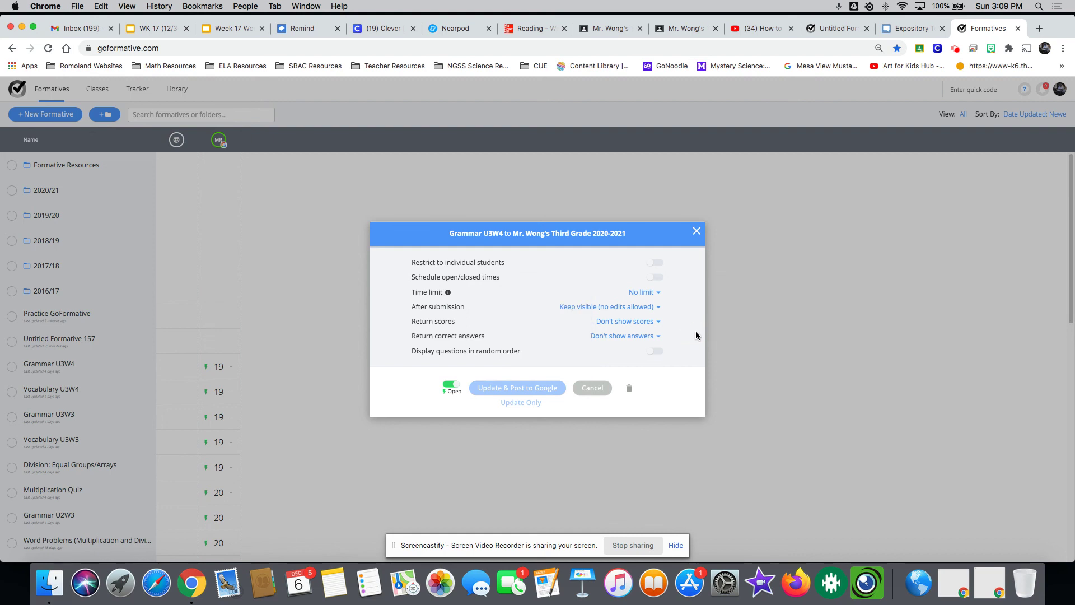
{"action": "left_click", "coordinate": [655, 353]}
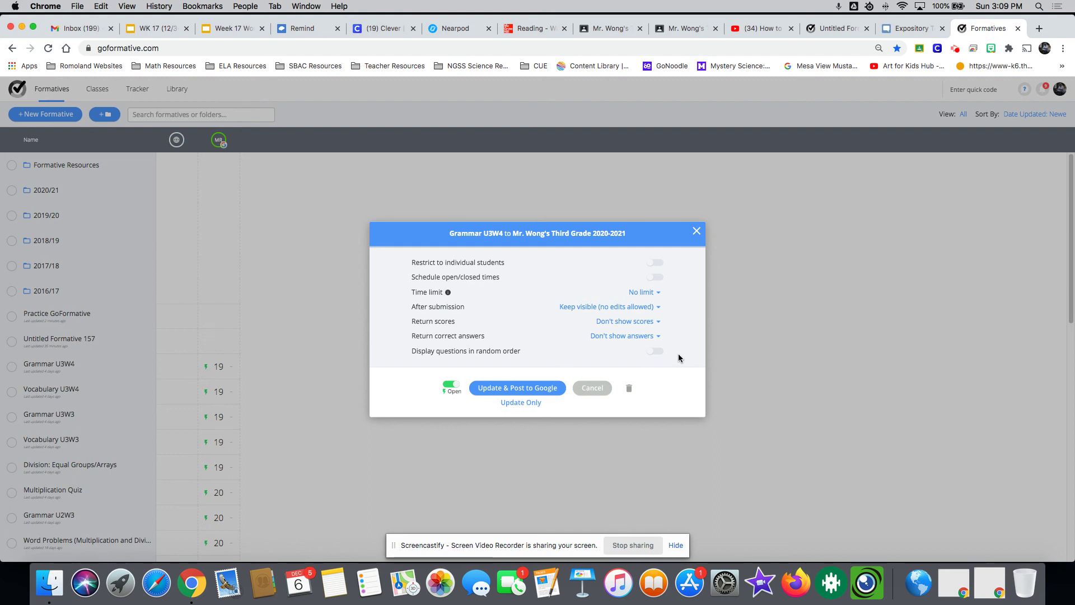
{"action": "left_click", "coordinate": [694, 232]}
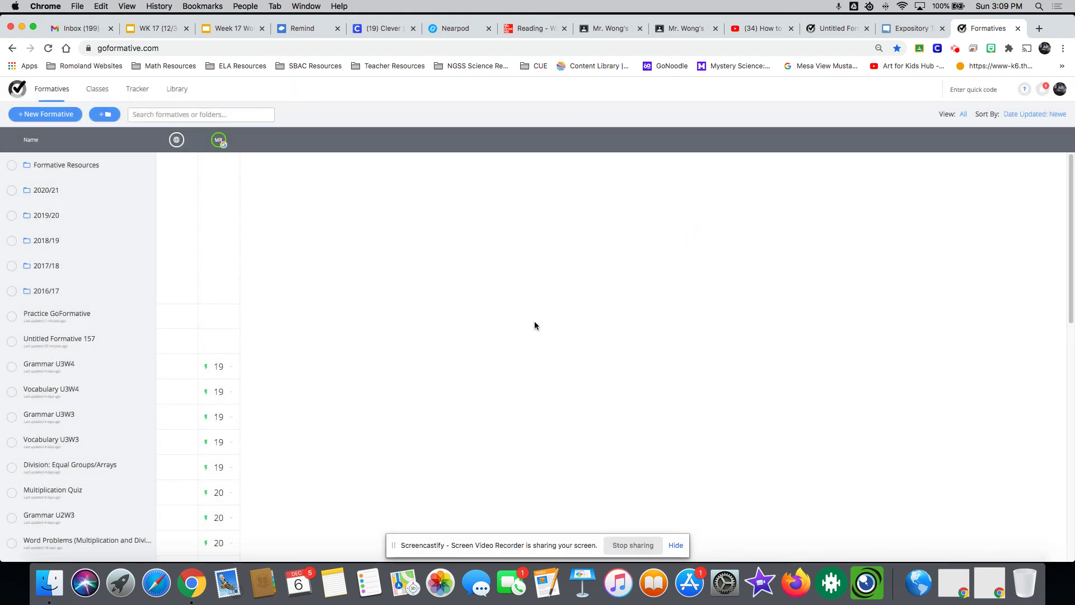